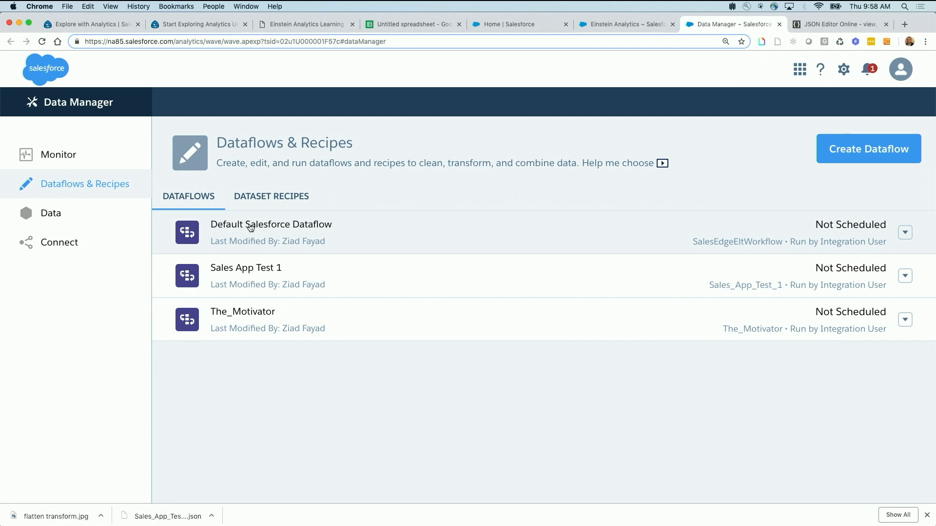
Open the Default Salesforce Dataflow and look over its node chains.
{"action": "left_click", "coordinate": [257, 226]}
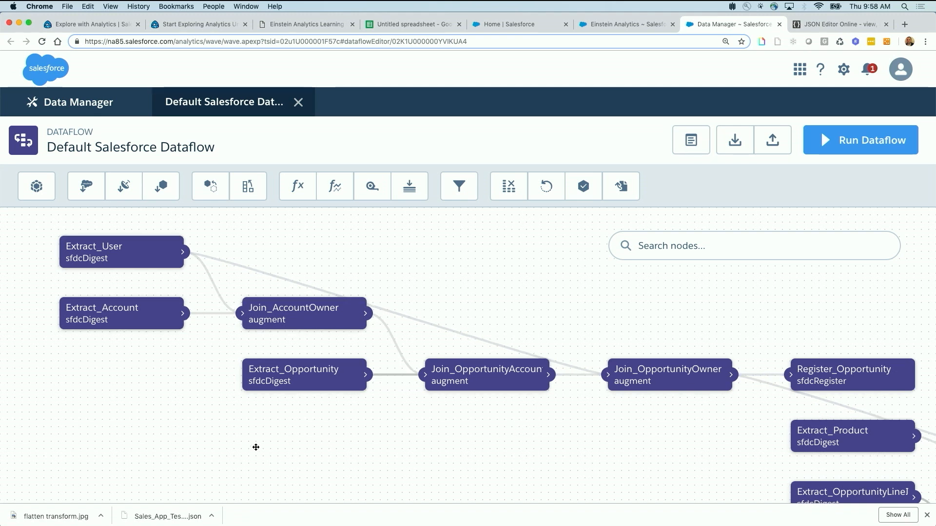
{"action": "left_click_drag", "start_coordinate": [255, 445], "coordinate": [261, 436]}
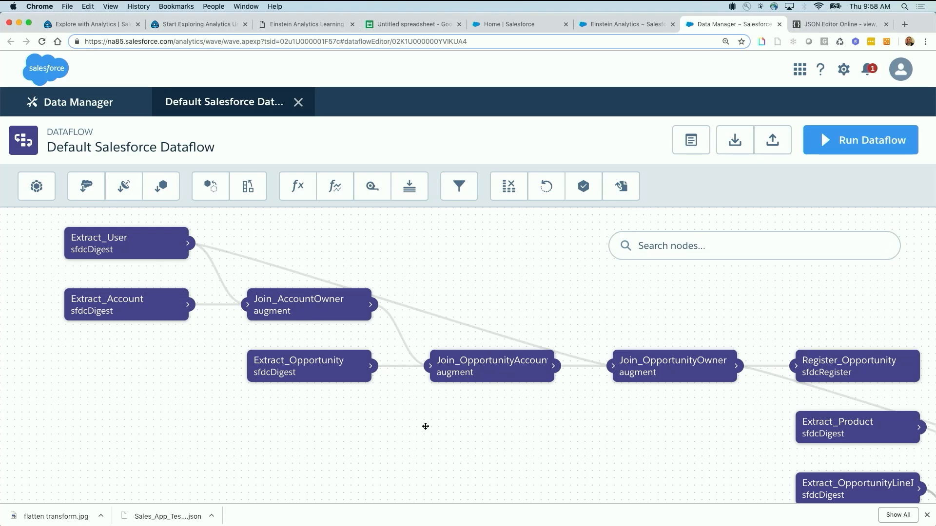
{"action": "left_click_drag", "start_coordinate": [345, 449], "coordinate": [340, 347]}
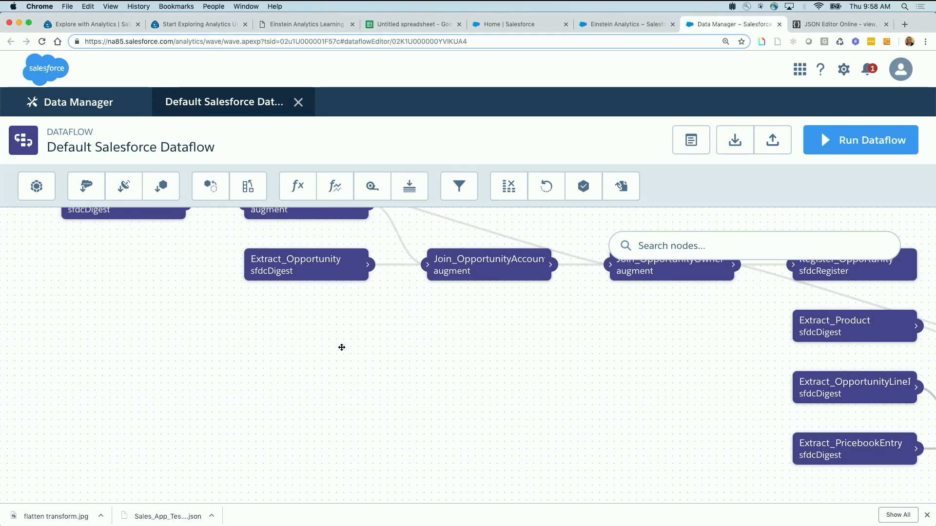
{"action": "left_click_drag", "start_coordinate": [326, 410], "coordinate": [331, 249]}
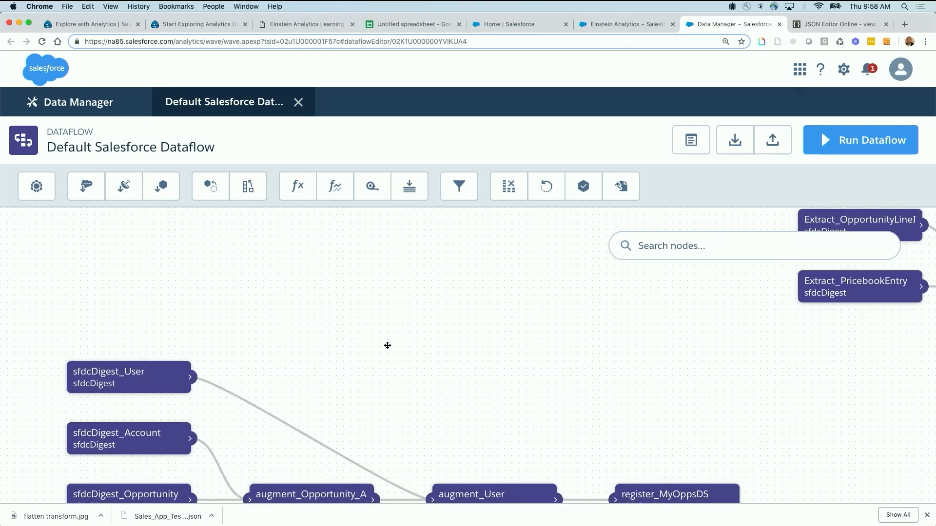
{"action": "left_click_drag", "start_coordinate": [387, 346], "coordinate": [382, 279]}
Search the dataflow for the register_MyOppsDS node and show the full chain of nodes feeding it.
{"action": "left_click", "coordinate": [694, 246]}
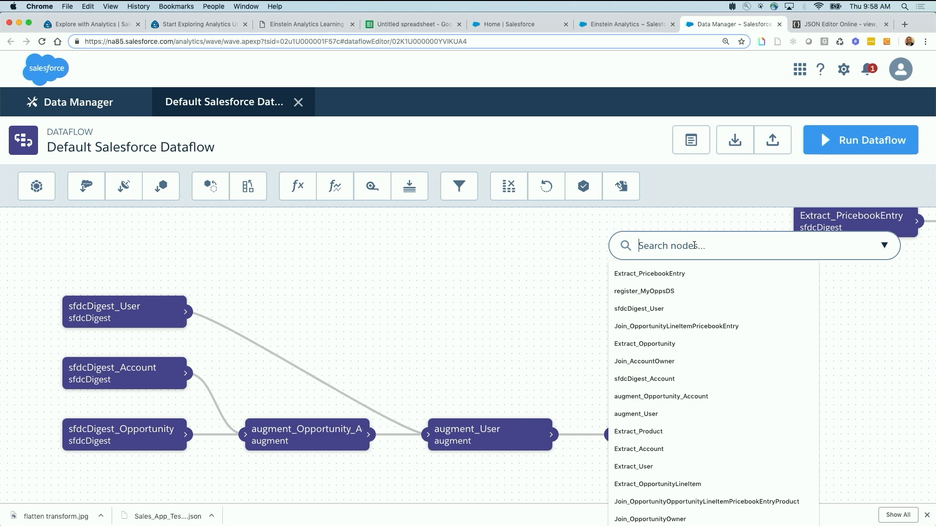
{"action": "type", "text": "myop"}
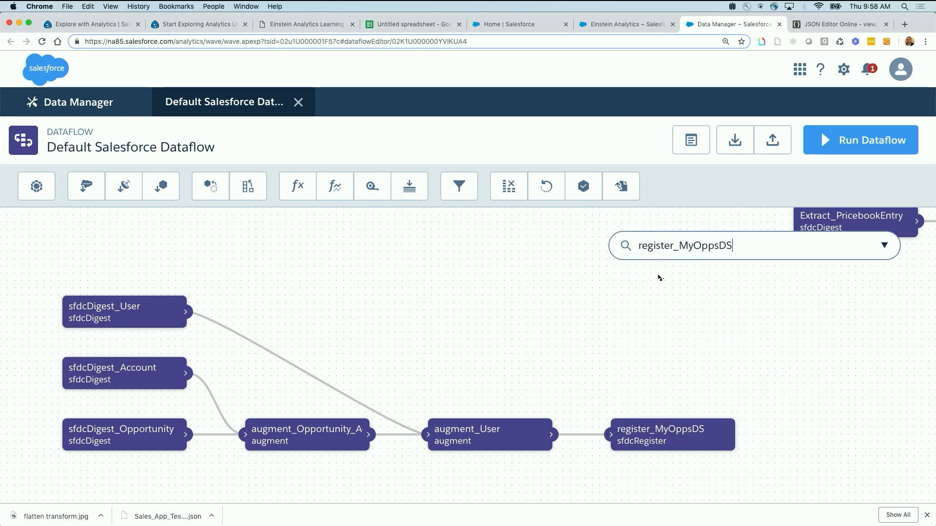
{"action": "left_click", "coordinate": [657, 274]}
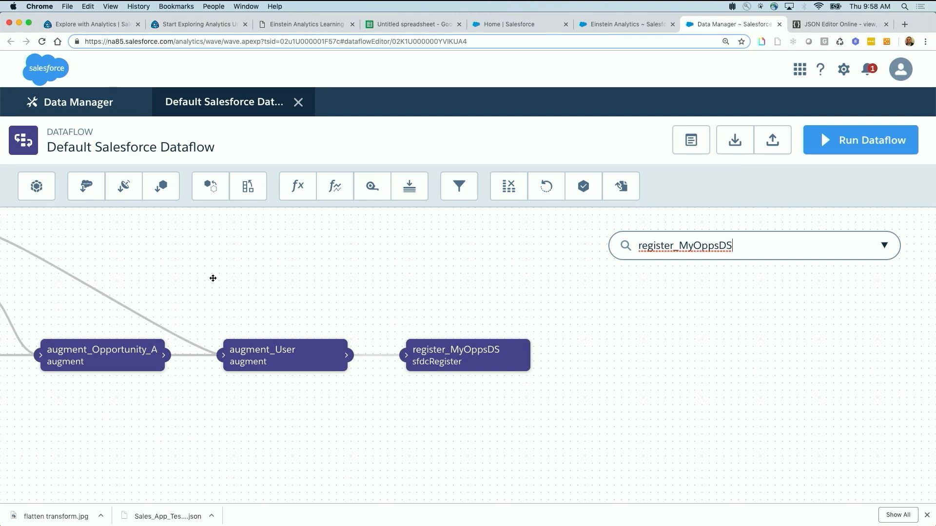
{"action": "left_click_drag", "start_coordinate": [125, 253], "coordinate": [366, 297]}
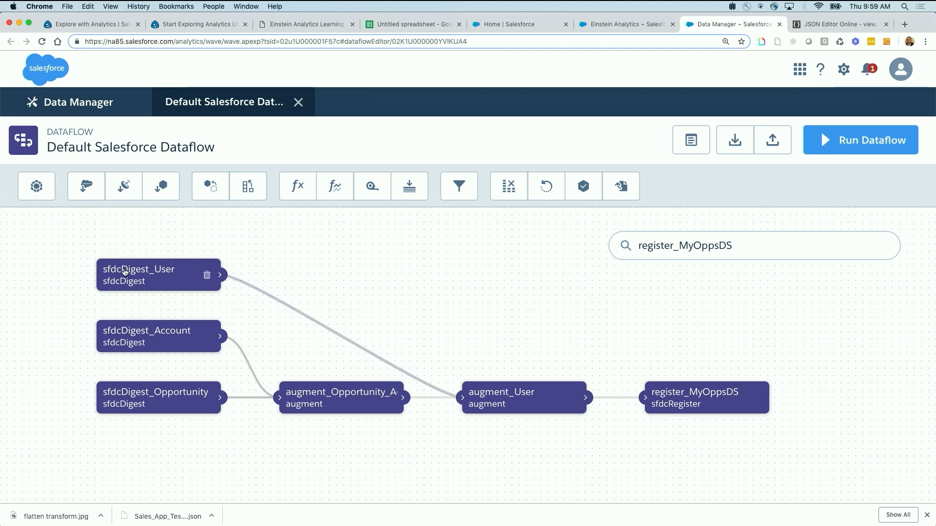
Start a new dataset named test in the dataset builder with Opportunity as the root object.
{"action": "left_click", "coordinate": [43, 198]}
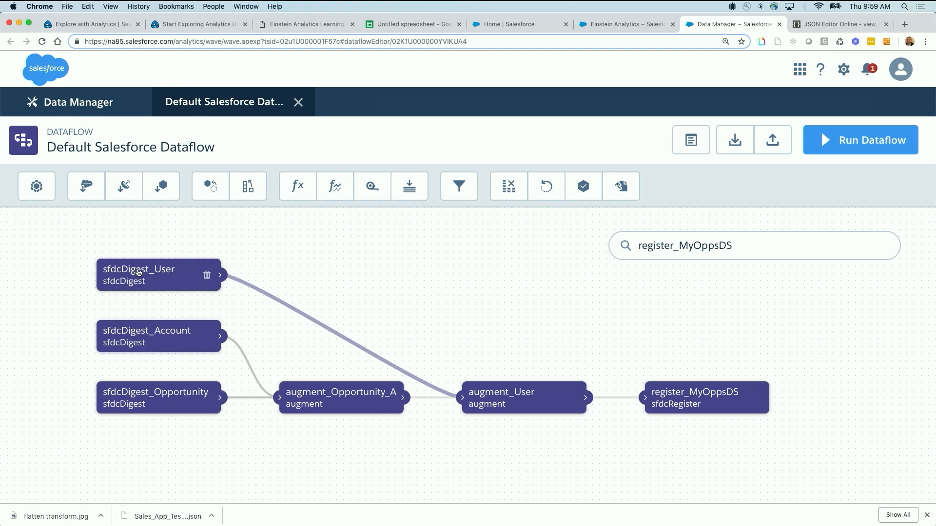
{"action": "left_click", "coordinate": [36, 186]}
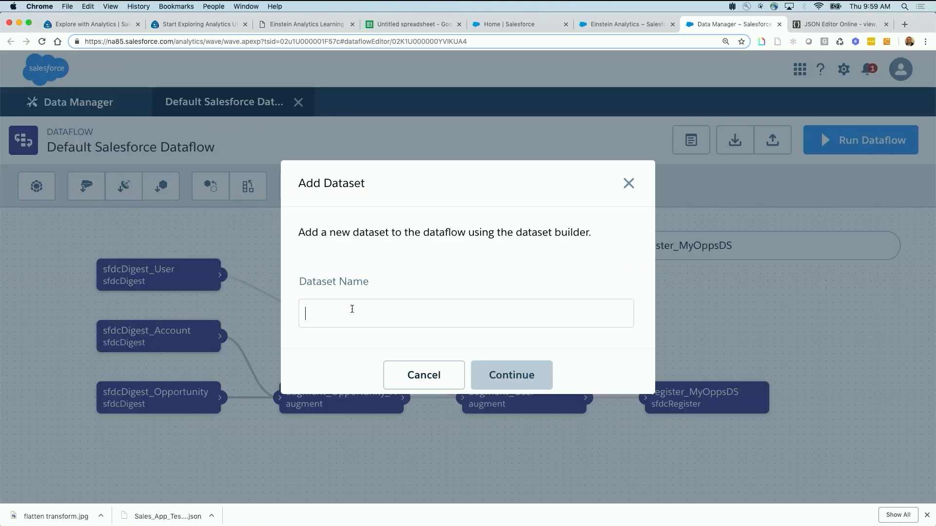
{"action": "type", "text": "test"}
{"action": "left_click", "coordinate": [487, 383]}
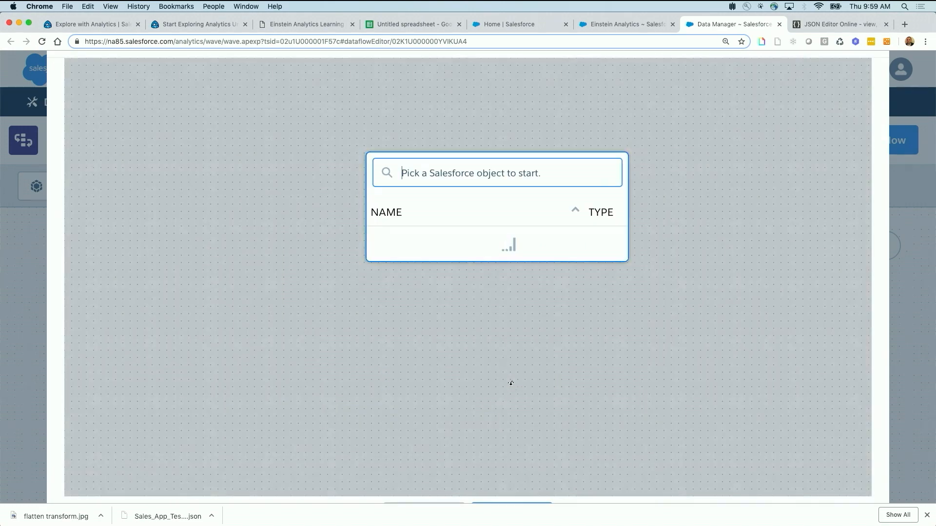
{"action": "type", "text": "opp"}
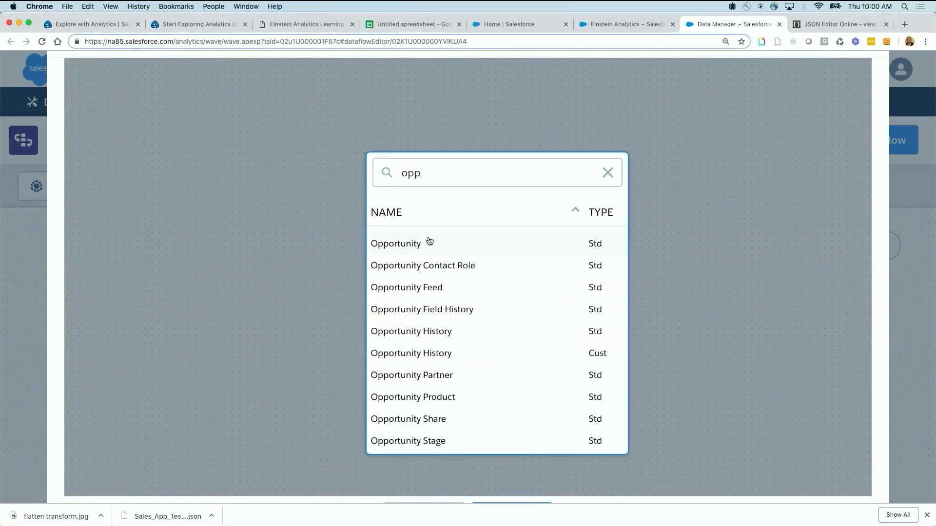
{"action": "left_click", "coordinate": [429, 242]}
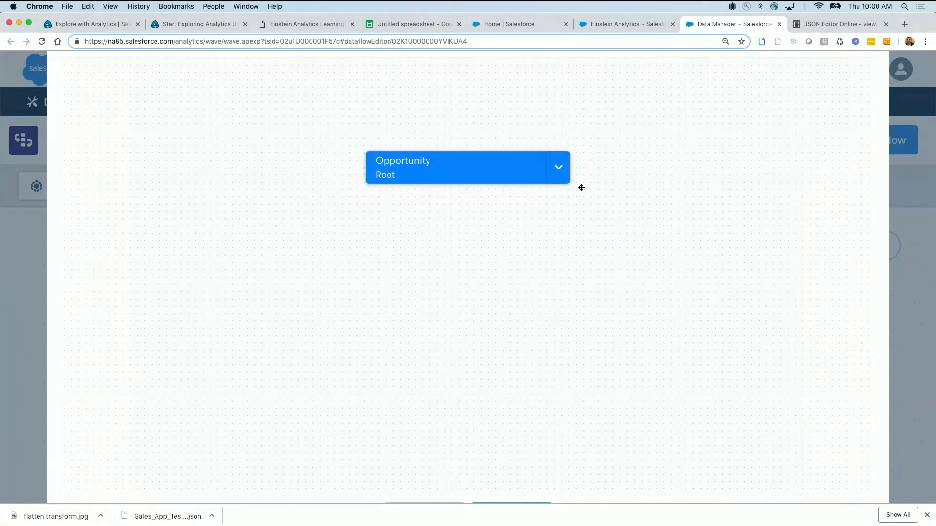
Join the related Account object to Opportunity through the Account ID relationship.
{"action": "left_click", "coordinate": [588, 173]}
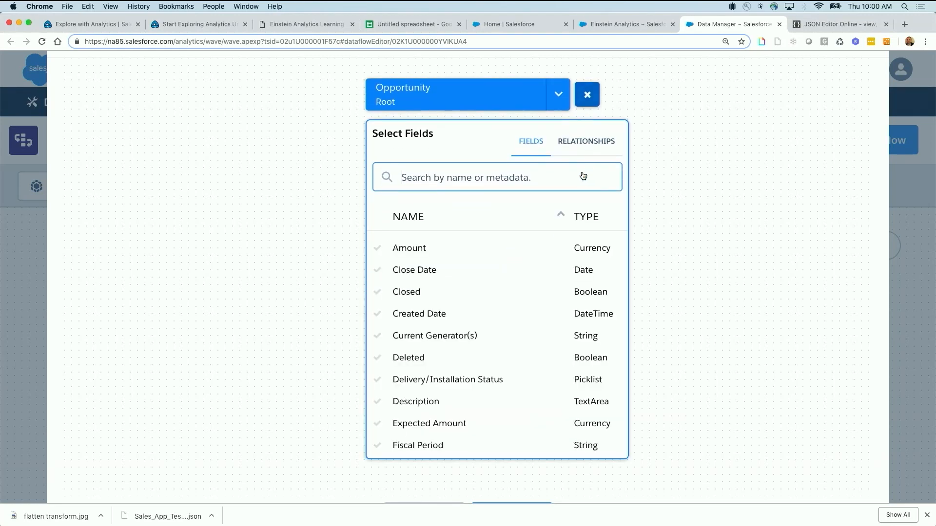
{"action": "left_click", "coordinate": [583, 142]}
{"action": "left_click", "coordinate": [531, 177]}
{"action": "type", "text": "a"}
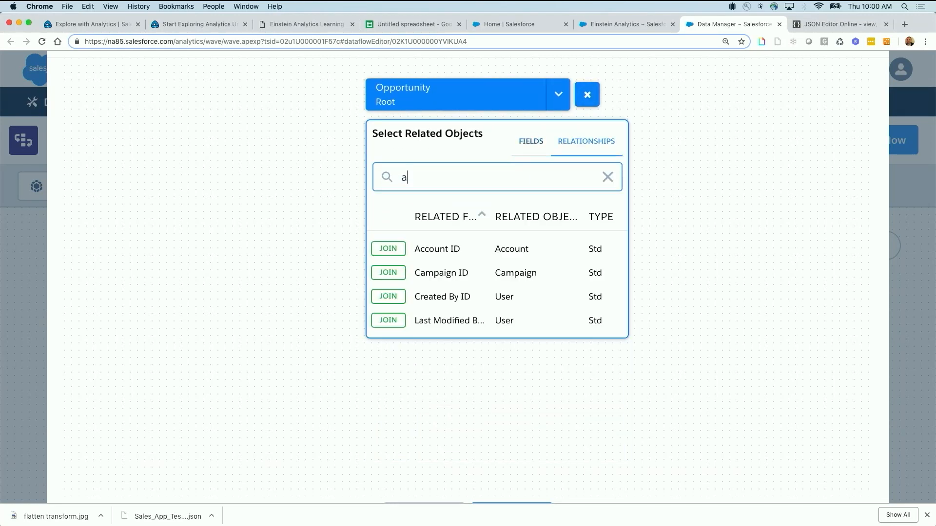
{"action": "left_click", "coordinate": [400, 249]}
{"action": "left_click", "coordinate": [522, 142]}
{"action": "left_click", "coordinate": [422, 269]}
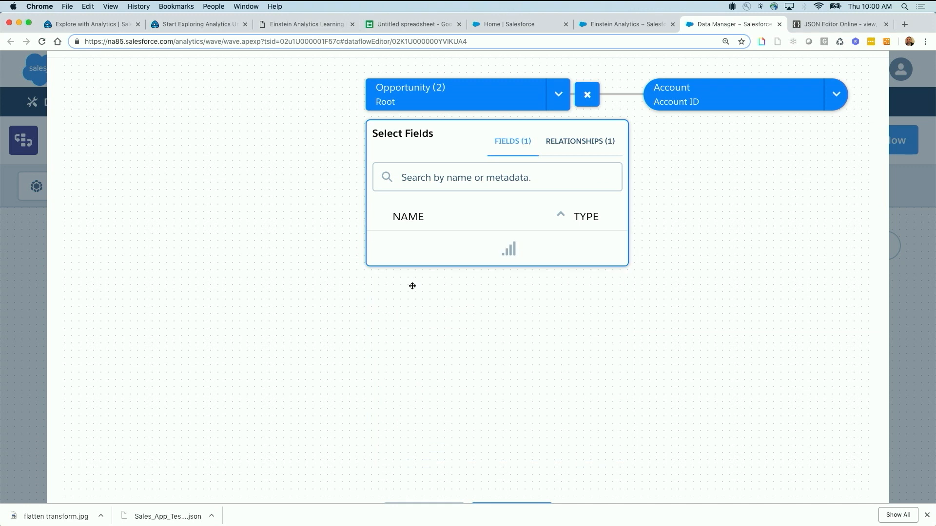
{"action": "left_click", "coordinate": [699, 161]}
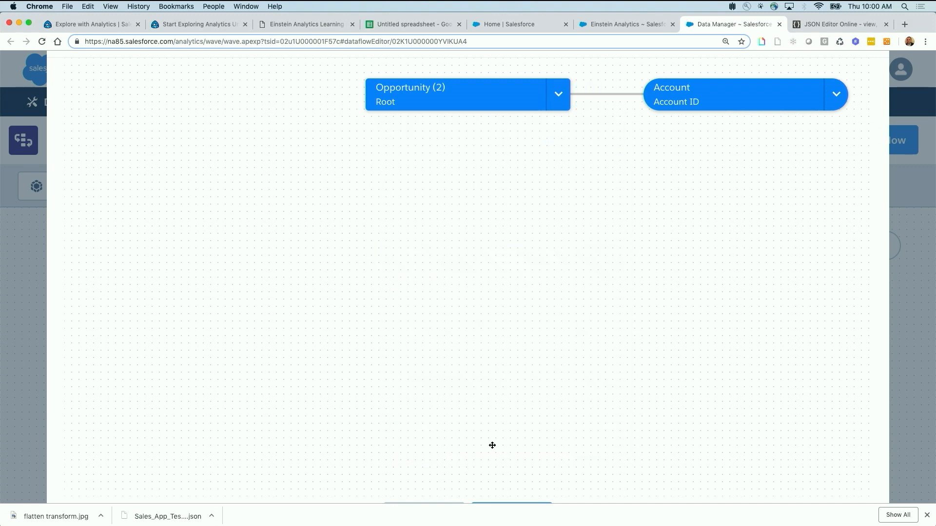
Finish the dataset builder to add the Opportunity and Account dataset's nodes to the dataflow.
{"action": "key", "text": "super+minus"}
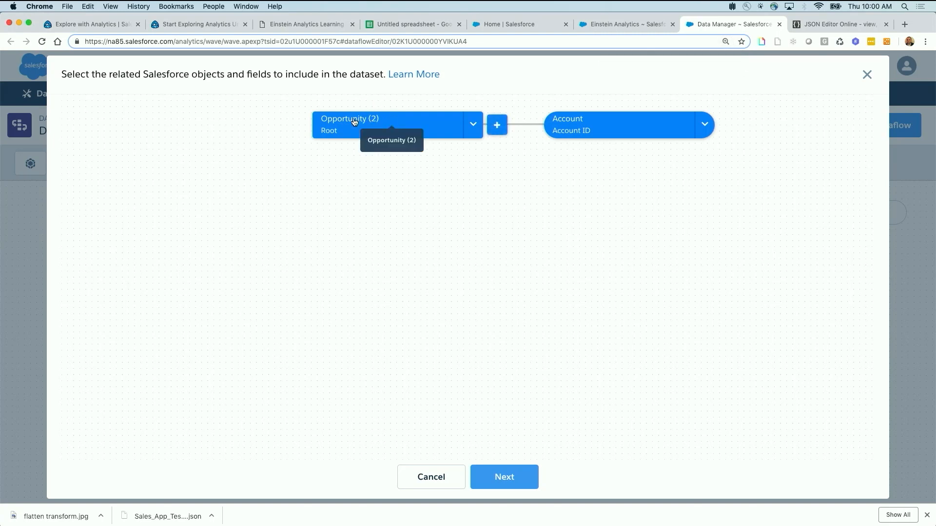
{"action": "mouse_move", "coordinate": [609, 125]}
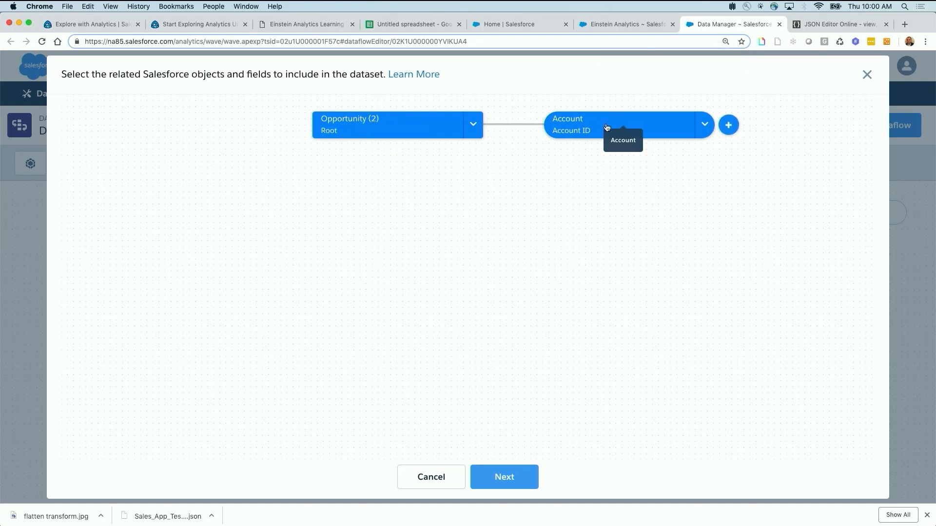
{"action": "left_click", "coordinate": [504, 477]}
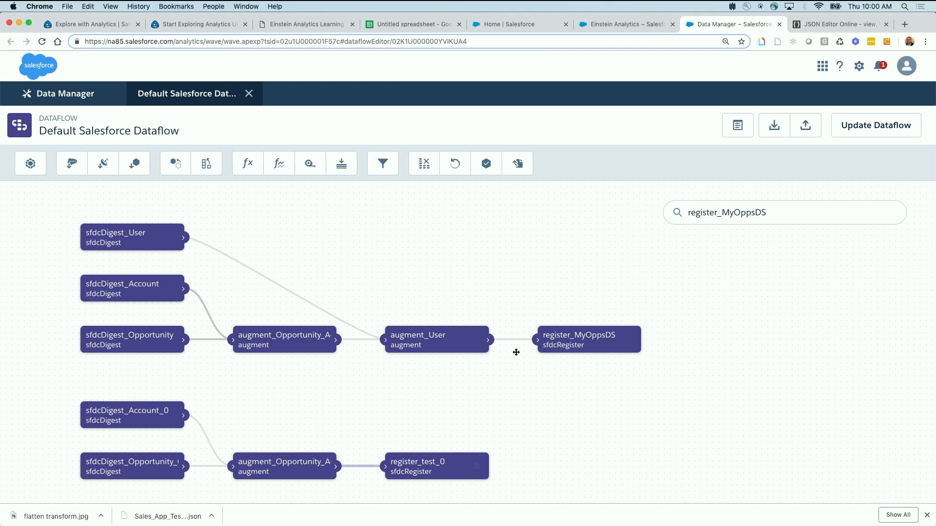
Close the dataflow without updating it, and reopen Default Salesforce Dataflow at the chain ending in register_MyOppsDS.
{"action": "left_click", "coordinate": [249, 94]}
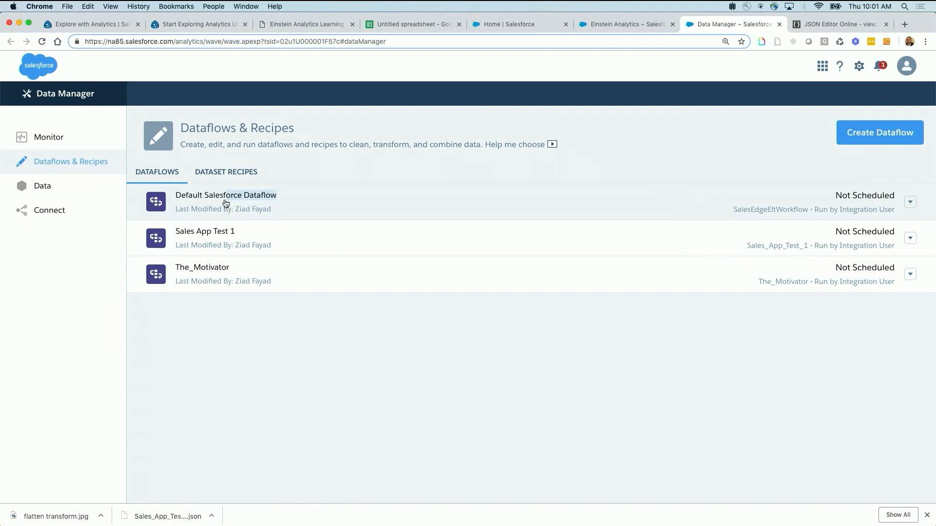
{"action": "left_click", "coordinate": [225, 201]}
{"action": "left_click_drag", "start_coordinate": [191, 372], "coordinate": [204, 271]}
{"action": "left_click_drag", "start_coordinate": [215, 349], "coordinate": [194, 214]}
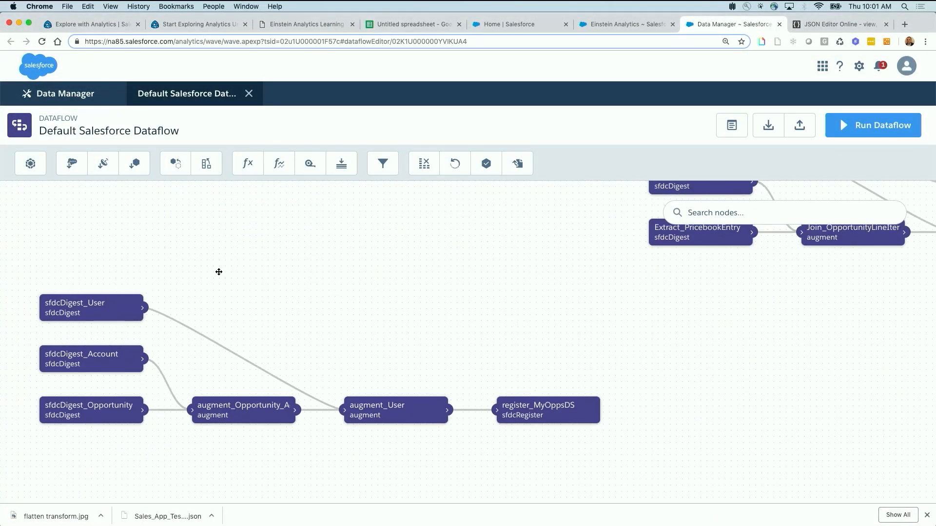
{"action": "left_click_drag", "start_coordinate": [220, 271], "coordinate": [249, 237]}
{"action": "key", "text": "super+equal"}
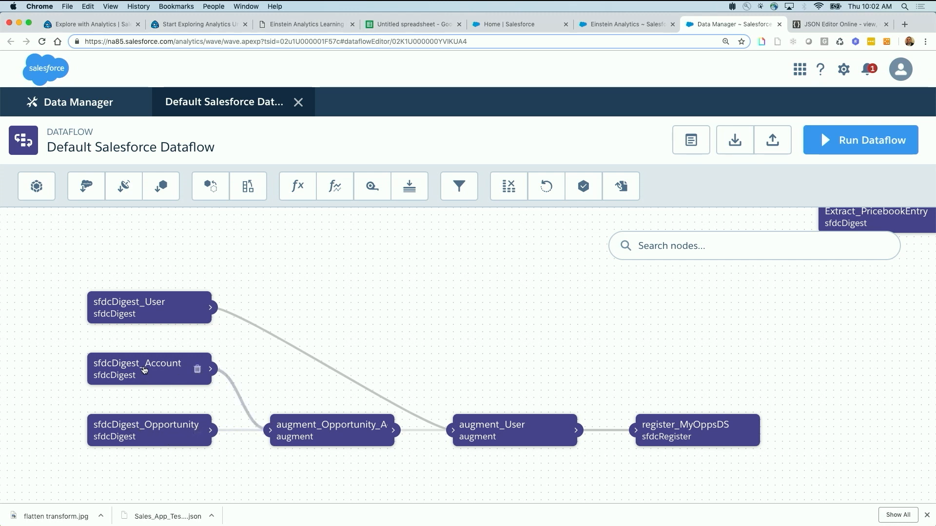
Review the sources, keys, relationship, right fields and operation of the augment_Opportunity_Account node, and close it without changes.
{"action": "left_click", "coordinate": [302, 427]}
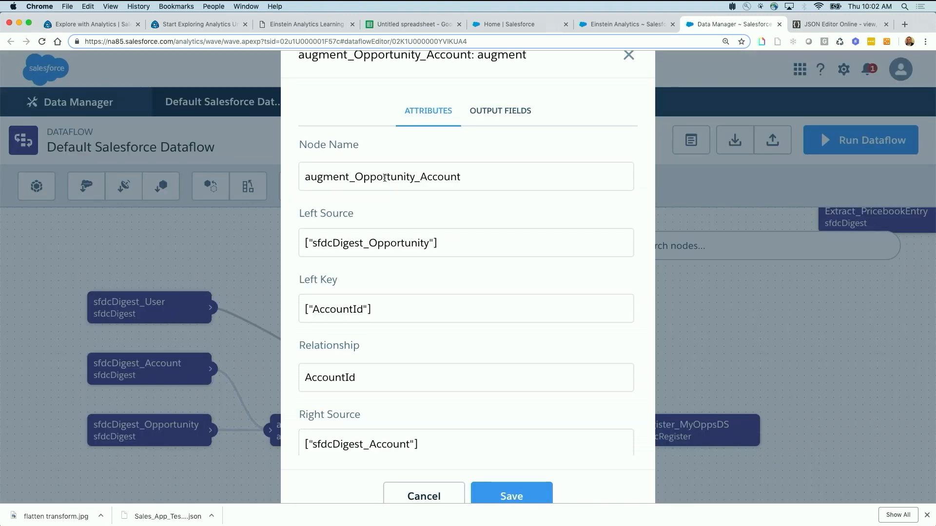
{"action": "scroll", "coordinate": [402, 334], "scroll_direction": "down", "scroll_amount": 2}
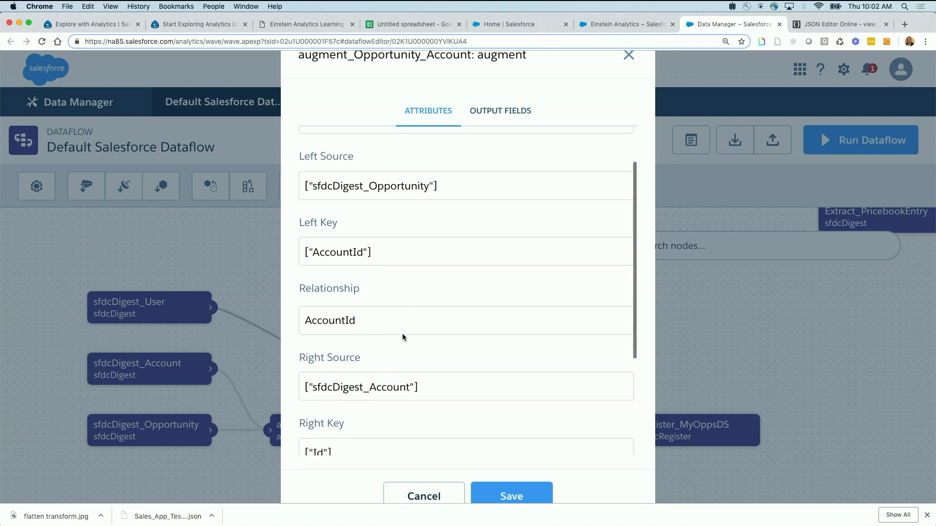
{"action": "scroll", "coordinate": [402, 284], "scroll_direction": "down", "scroll_amount": 2}
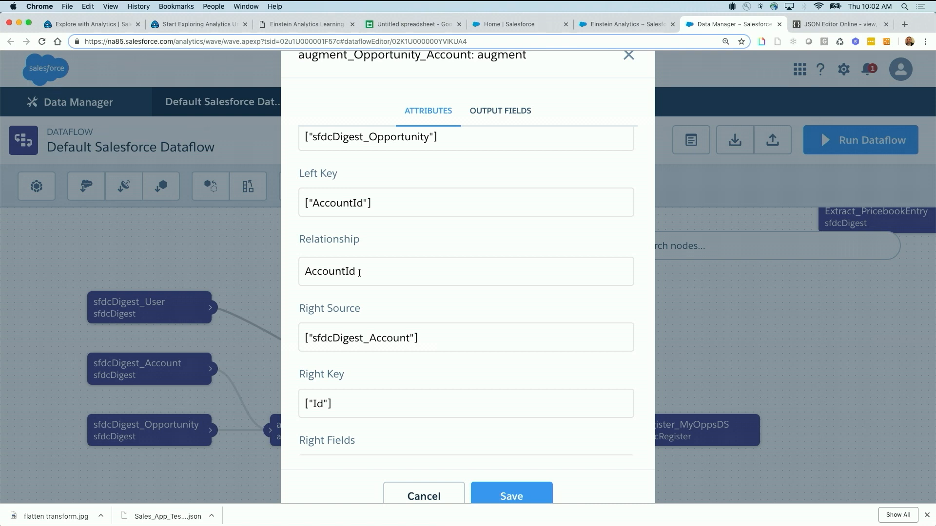
{"action": "scroll", "coordinate": [359, 273], "scroll_direction": "down", "scroll_amount": 3}
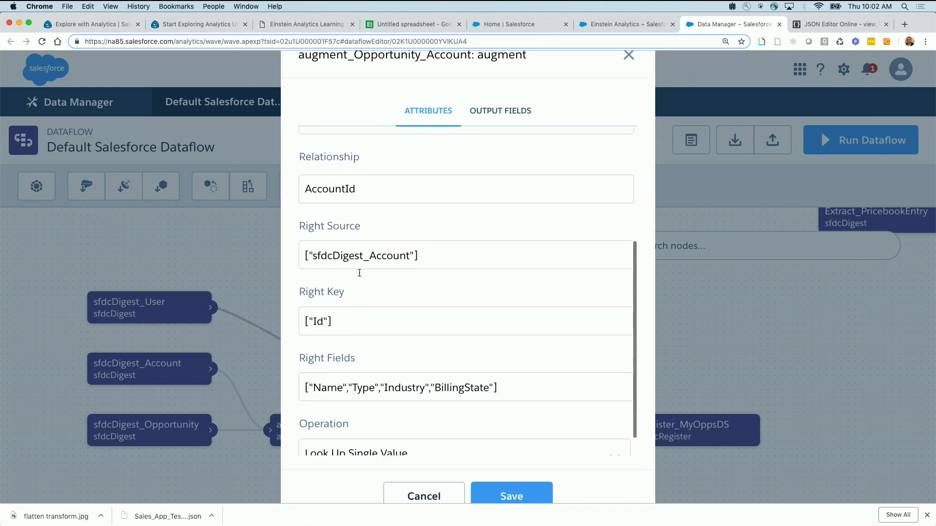
{"action": "scroll", "coordinate": [363, 338], "scroll_direction": "down", "scroll_amount": 1}
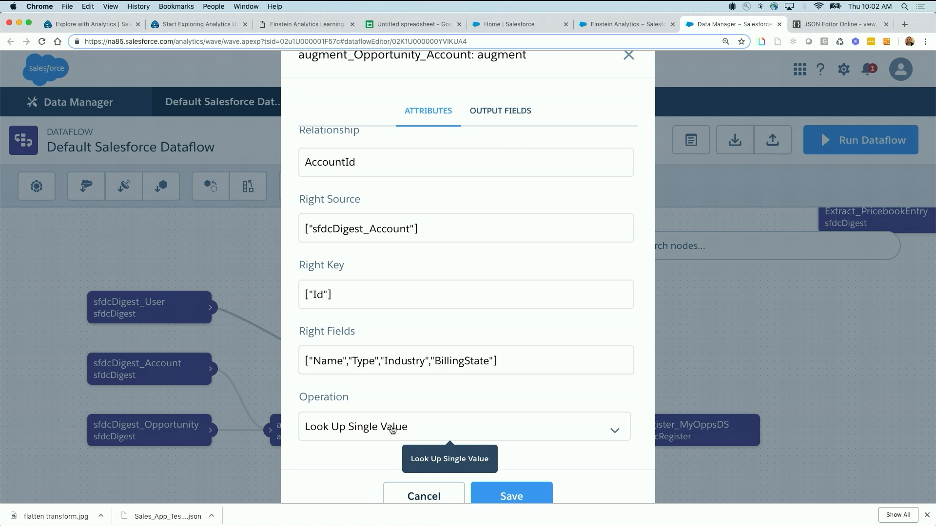
{"action": "left_click", "coordinate": [452, 493]}
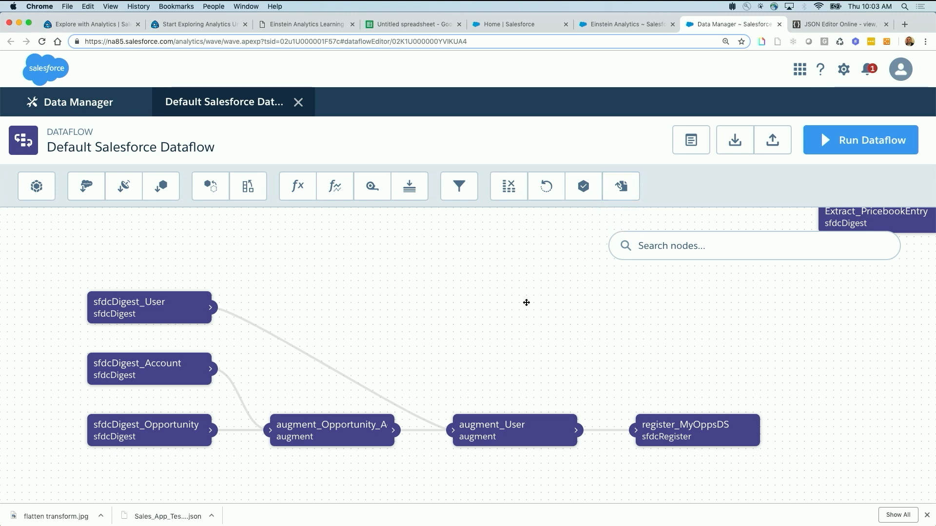
Move the register_MyOppsDS node farther from augment_User to make room between them.
{"action": "left_click_drag", "start_coordinate": [527, 303], "coordinate": [526, 253]}
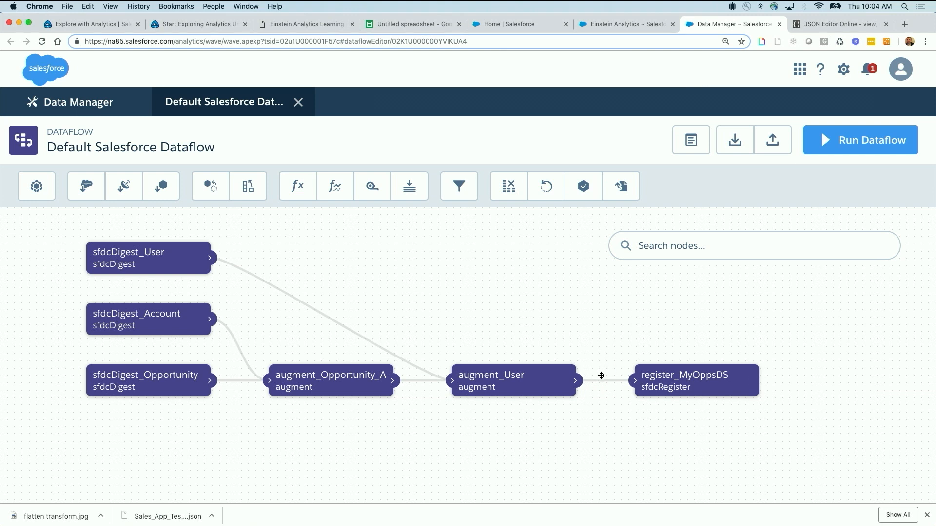
{"action": "mouse_move", "coordinate": [708, 380]}
{"action": "left_click_drag", "start_coordinate": [654, 376], "coordinate": [714, 374]}
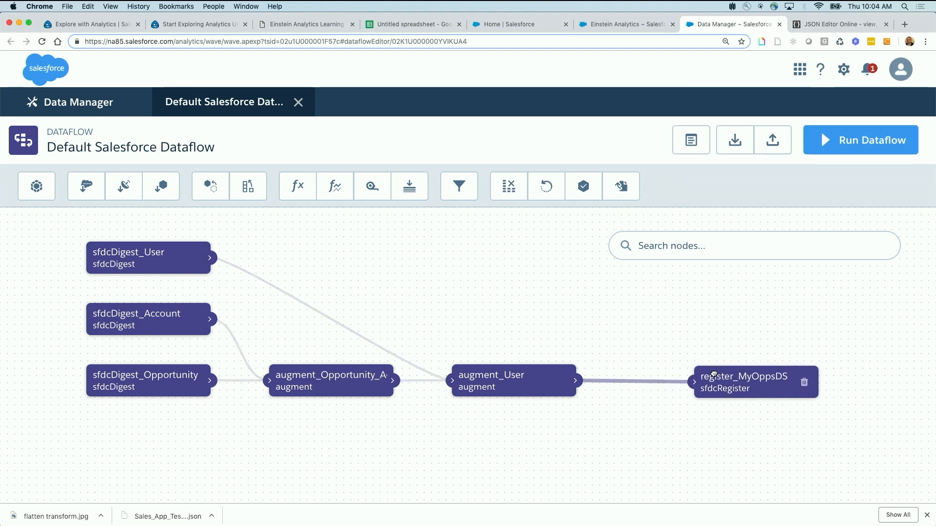
Start a computeExpression node named adding_derived_fields with augment_User as its source.
{"action": "left_click", "coordinate": [296, 193]}
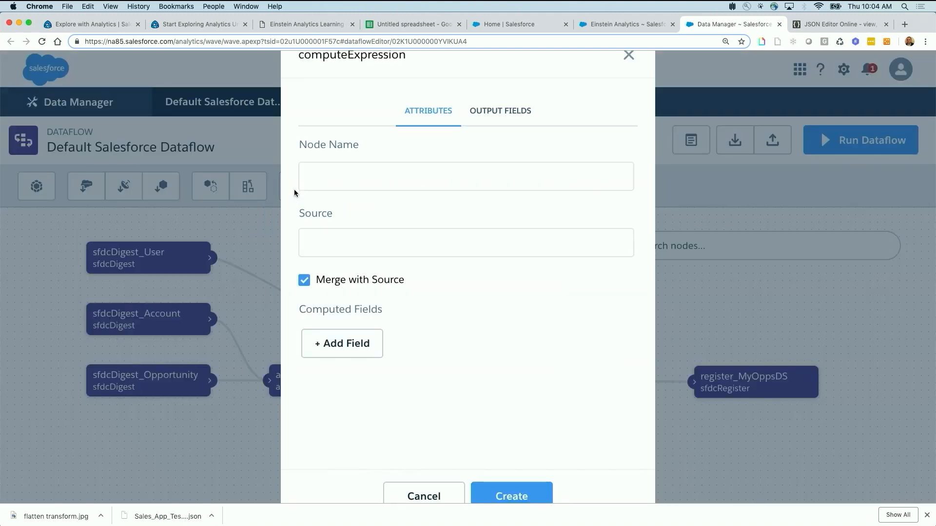
{"action": "left_click", "coordinate": [327, 182]}
{"action": "type", "text": "adding_derived_fields"}
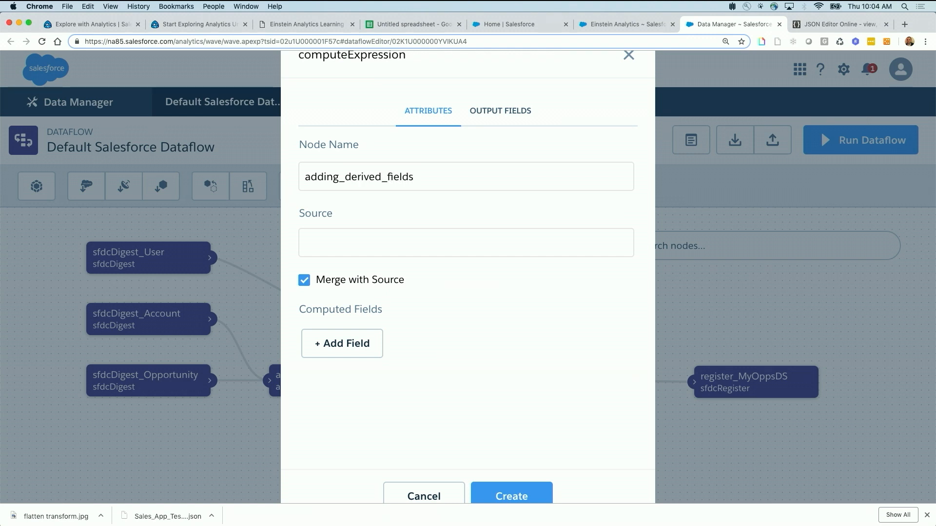
{"action": "left_click", "coordinate": [339, 249]}
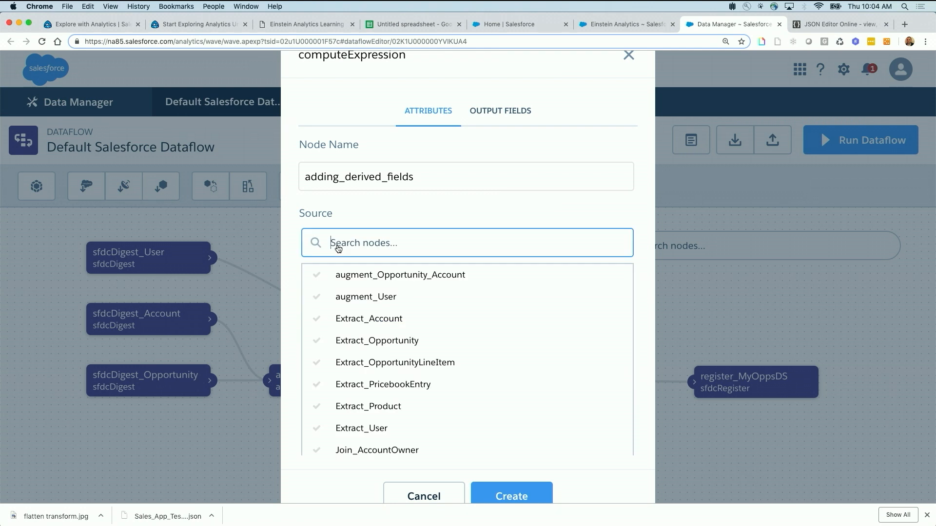
{"action": "type", "text": "augm"}
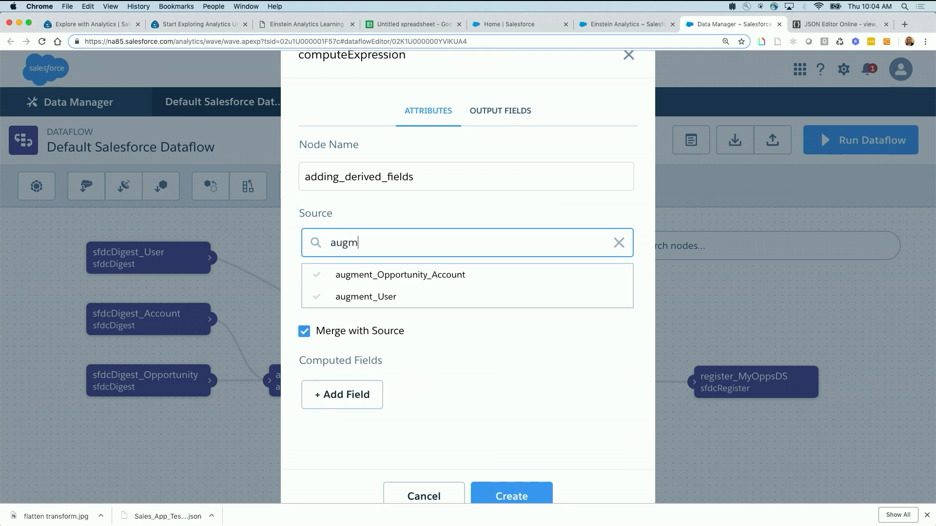
{"action": "left_click", "coordinate": [371, 303]}
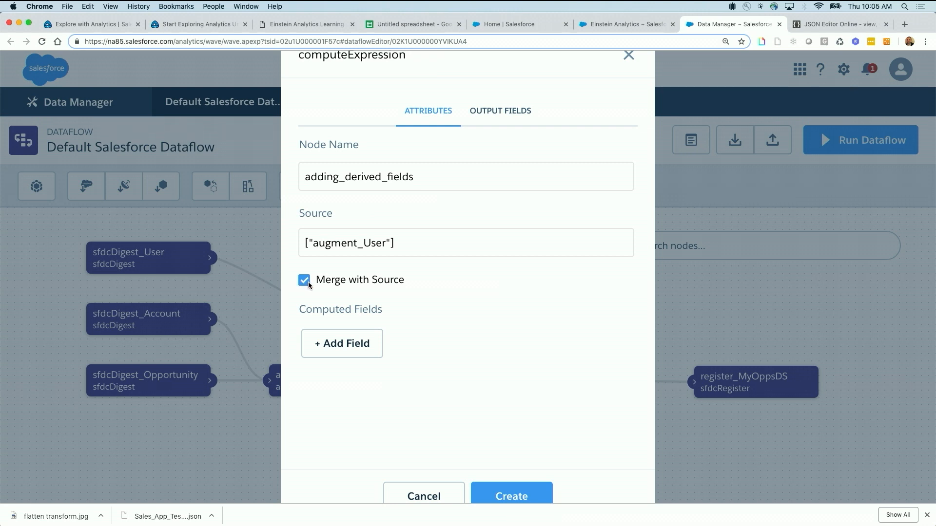
Add a computed field to the node and name it customStageOrder_inDF.
{"action": "left_click", "coordinate": [336, 345]}
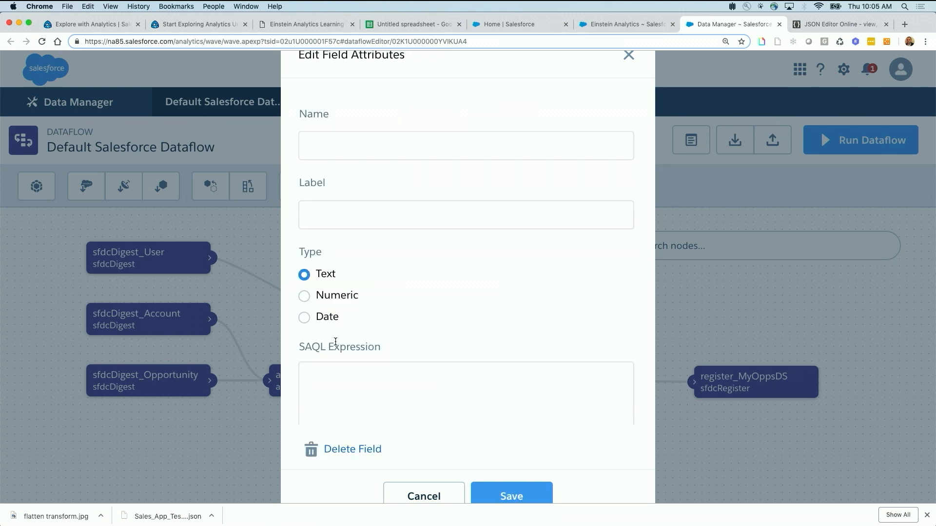
{"action": "left_click", "coordinate": [372, 146]}
{"action": "type", "text": "custom"}
{"action": "type", "text": "StageOrder_"}
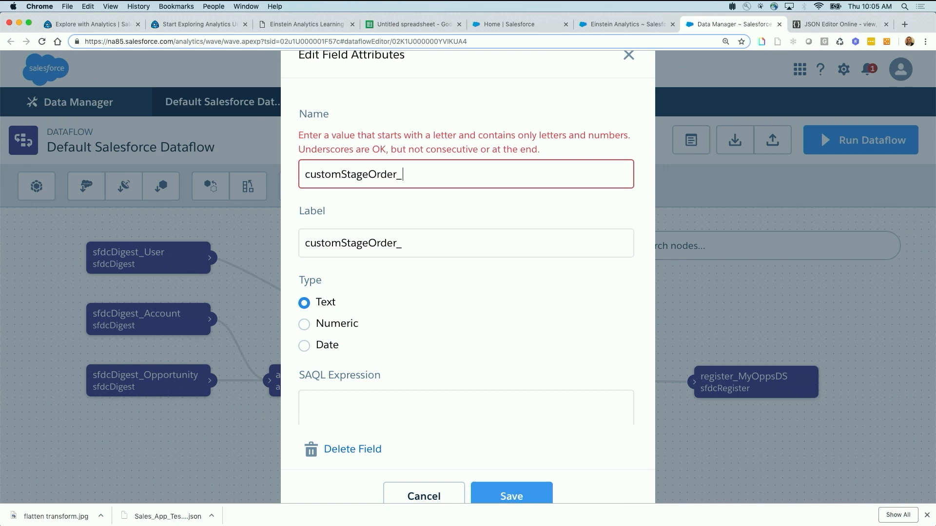
{"action": "type", "text": "inDF"}
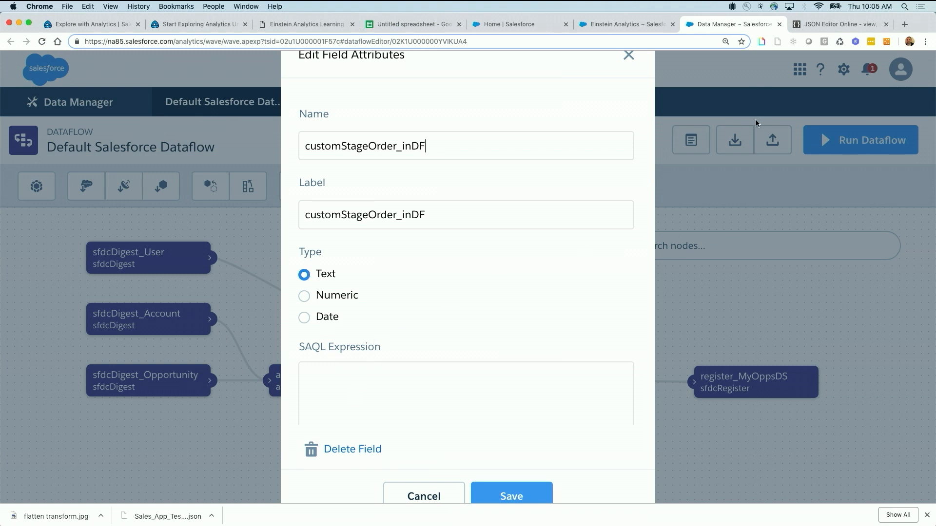
Switch to JSON Editor Online and load "Advanced - exercises syntaxfile.json" from the Adv EA folder, dismissing the syntax error.
{"action": "left_click", "coordinate": [835, 24]}
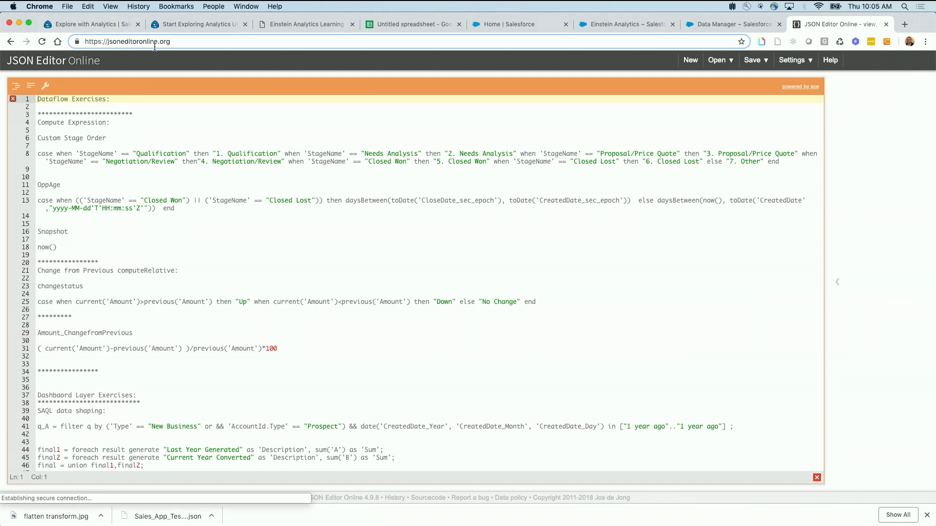
{"action": "left_click", "coordinate": [720, 61]}
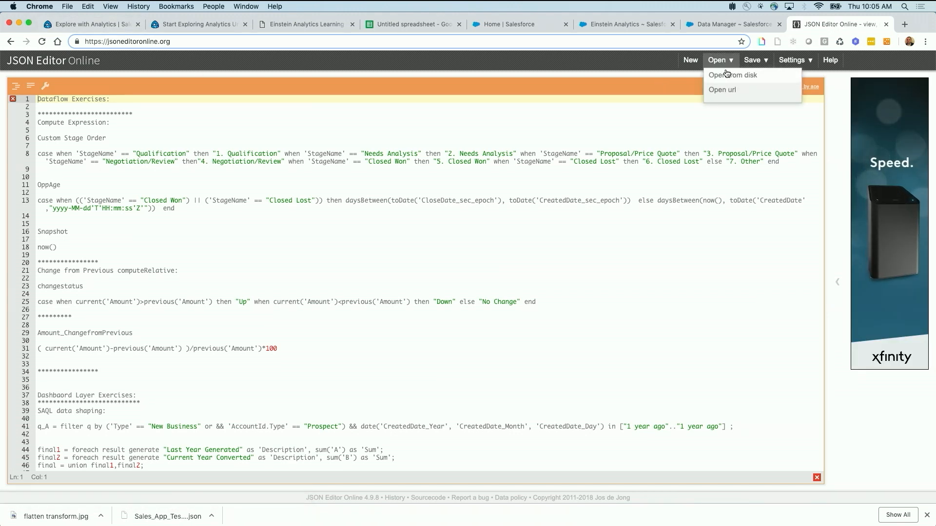
{"action": "left_click", "coordinate": [726, 75]}
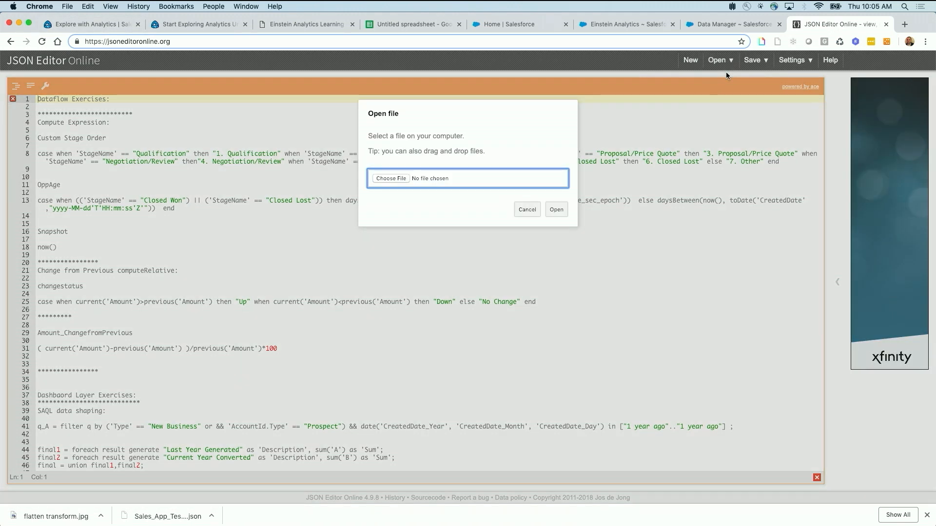
{"action": "left_click", "coordinate": [398, 178]}
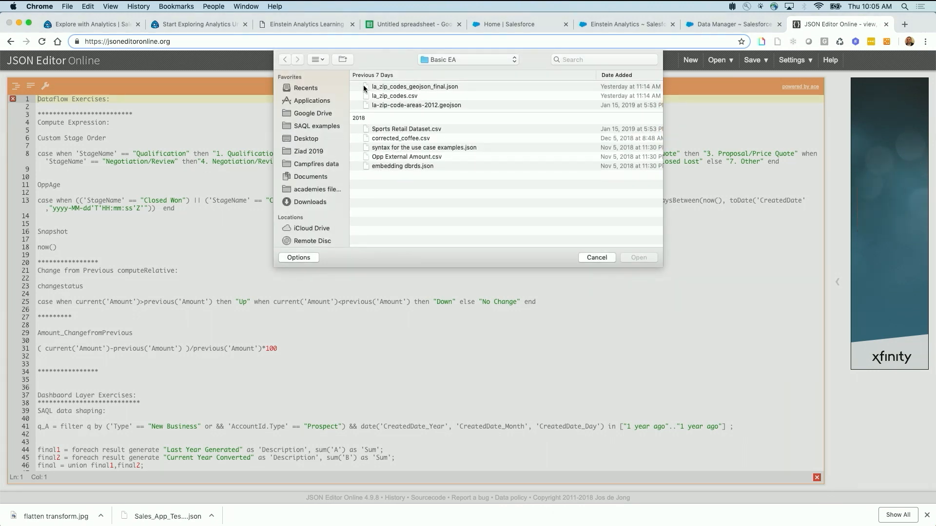
{"action": "left_click", "coordinate": [323, 191]}
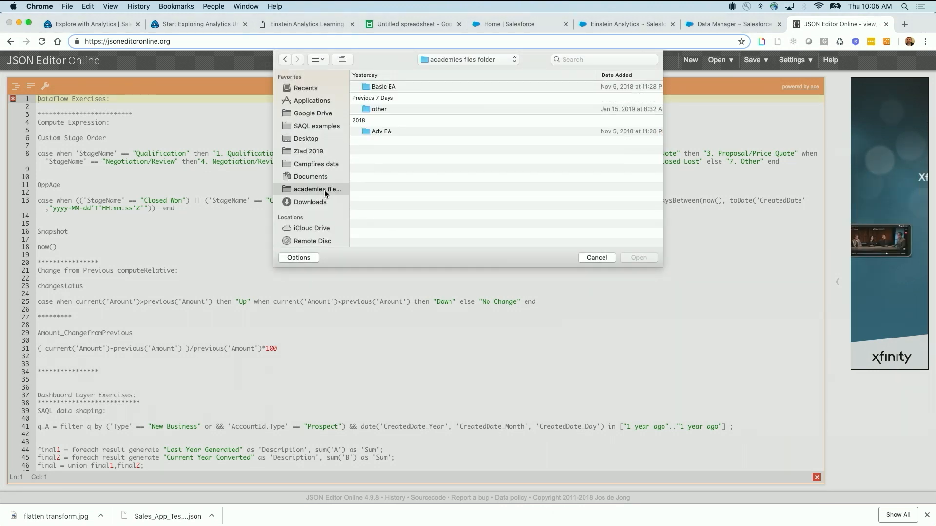
{"action": "double_click", "coordinate": [381, 128]}
{"action": "left_click", "coordinate": [417, 88]}
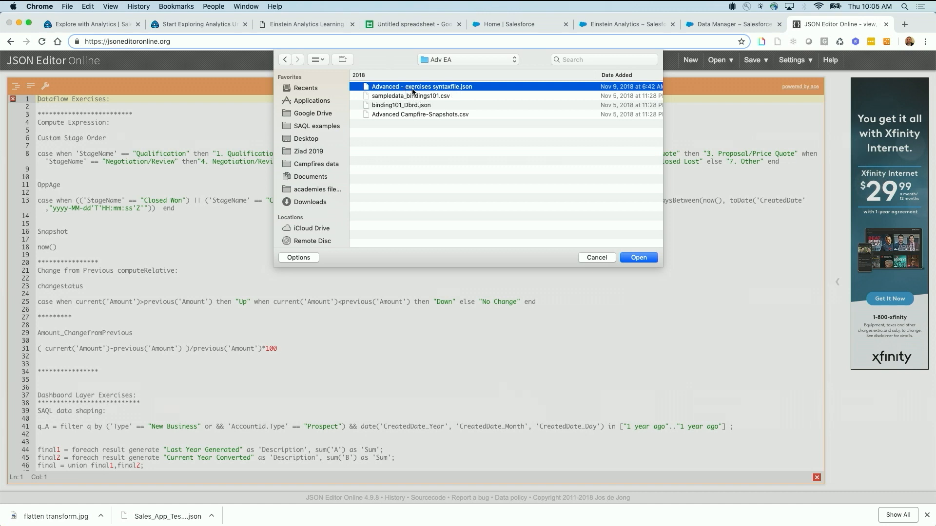
{"action": "left_click", "coordinate": [637, 258]}
{"action": "left_click", "coordinate": [562, 210]}
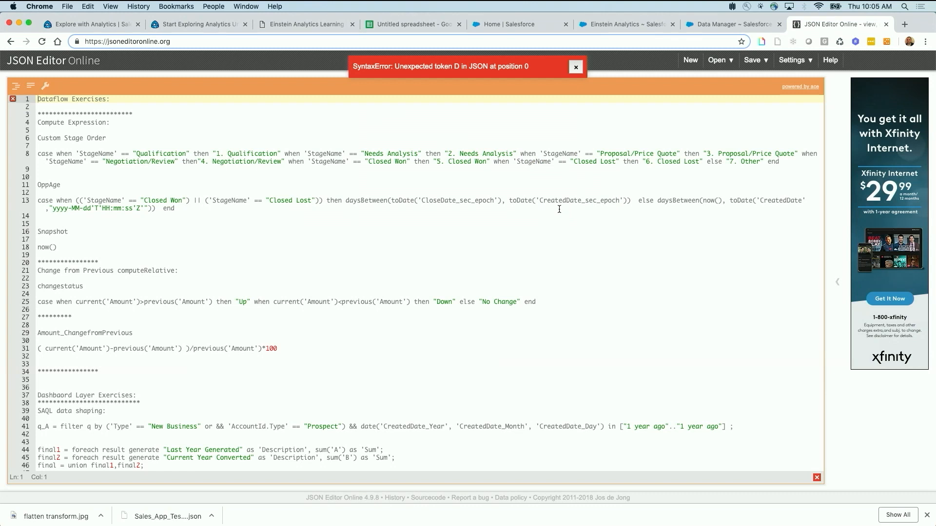
{"action": "left_click", "coordinate": [575, 67]}
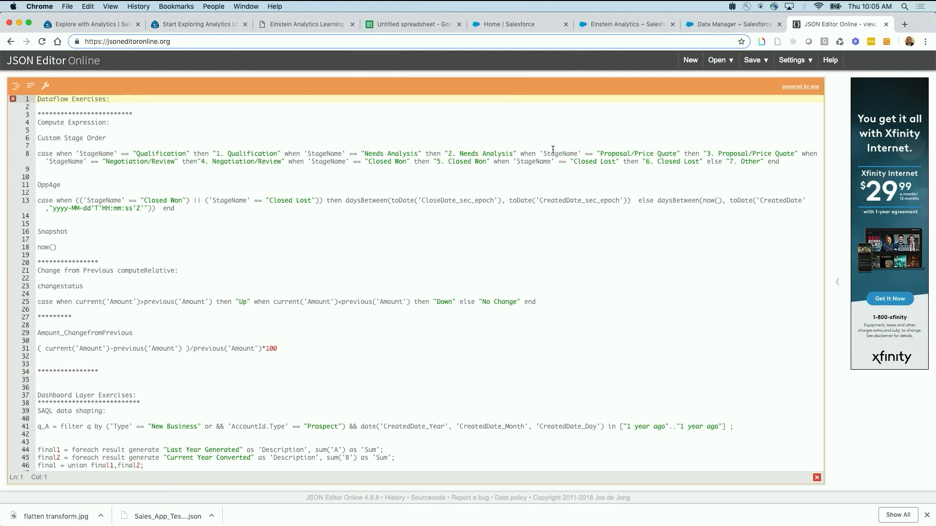
Copy the Custom Stage Order case expression from the syntax file into the SAQL expression of customStageOrder_inDF in Data Manager.
{"action": "key", "text": "super+equal"}
{"action": "key", "text": "super+equal"}
{"action": "key", "text": "super+equal"}
{"action": "key", "text": "super+equal"}
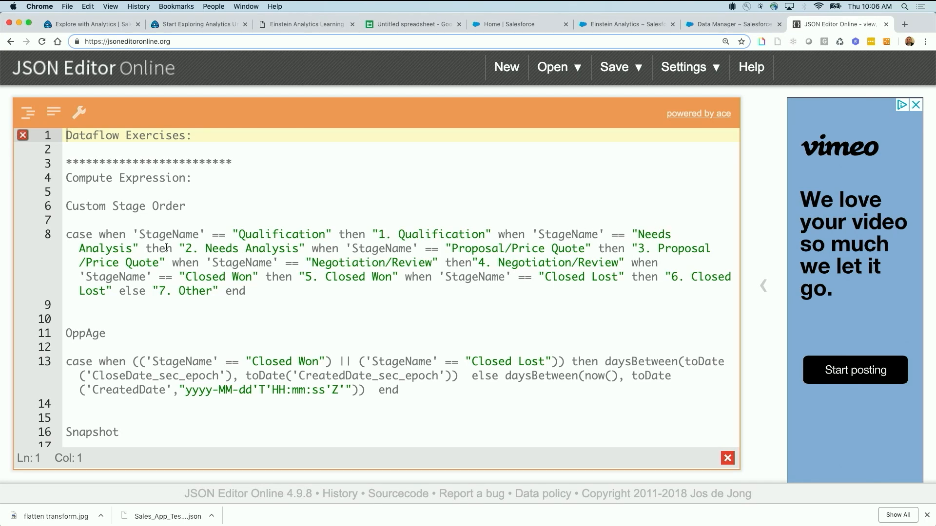
{"action": "left_click_drag", "start_coordinate": [246, 292], "coordinate": [64, 234]}
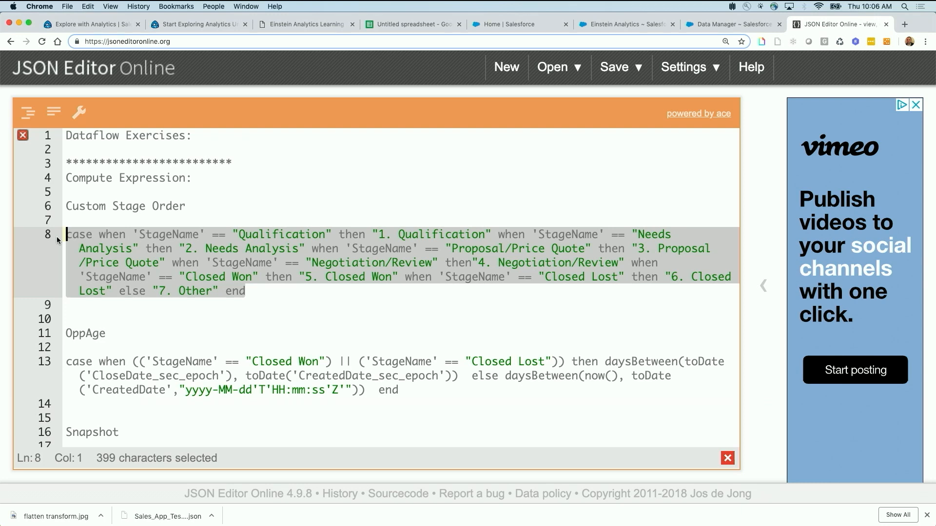
{"action": "left_click", "coordinate": [620, 25]}
{"action": "left_click", "coordinate": [694, 28]}
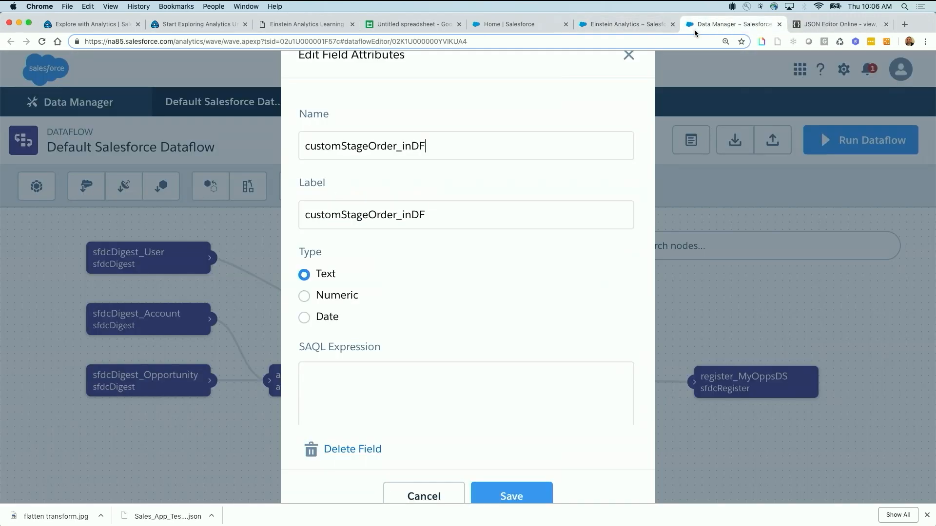
{"action": "left_click", "coordinate": [388, 384]}
{"action": "key", "text": "super+v"}
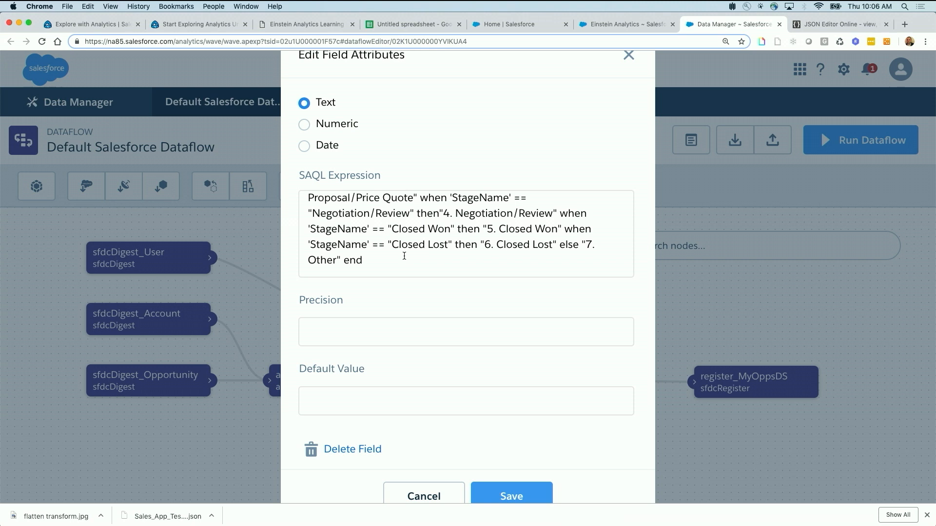
Set the default value of customStageOrder_inDF to N/A and save the field.
{"action": "scroll", "coordinate": [354, 332], "scroll_direction": "down", "scroll_amount": 1}
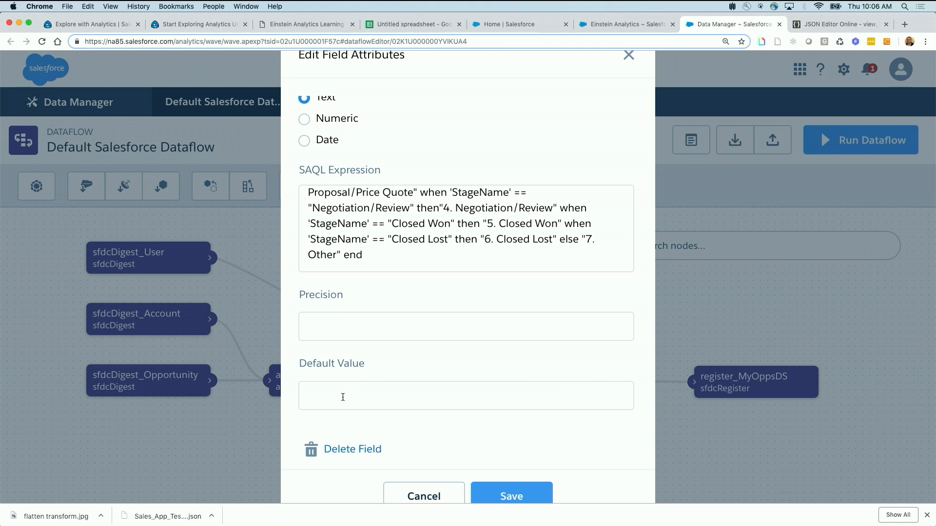
{"action": "left_click_drag", "start_coordinate": [559, 240], "coordinate": [601, 253]}
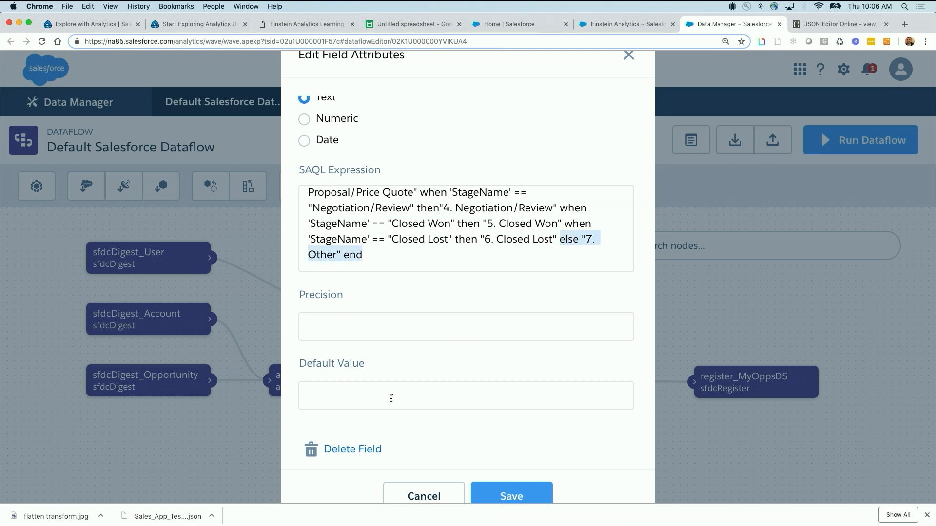
{"action": "left_click", "coordinate": [375, 397]}
{"action": "type", "text": "N/A"}
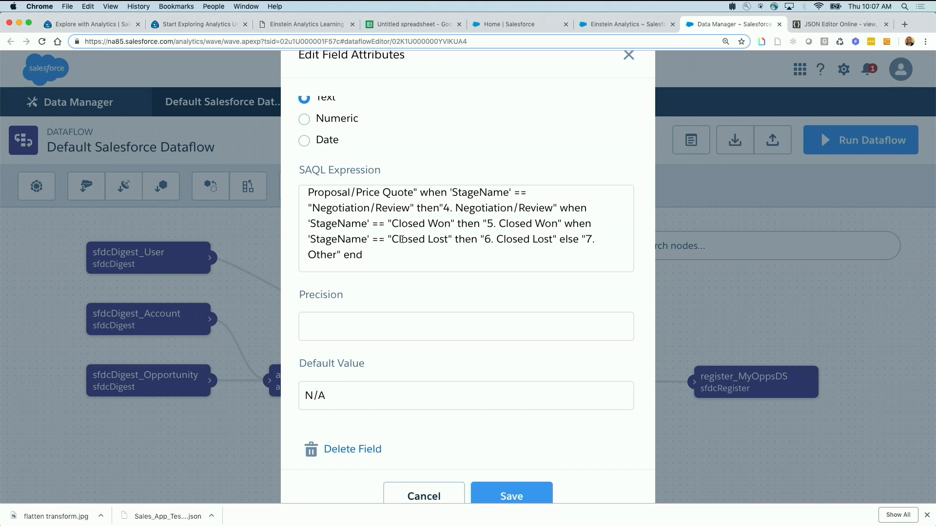
{"action": "left_click", "coordinate": [521, 496]}
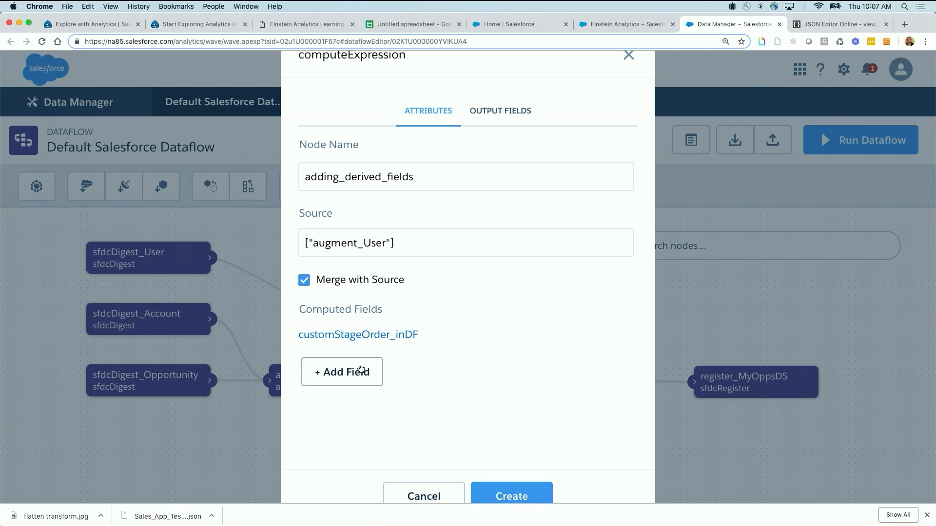
Add a second computed field named OppAge with the Numeric type.
{"action": "left_click", "coordinate": [343, 379]}
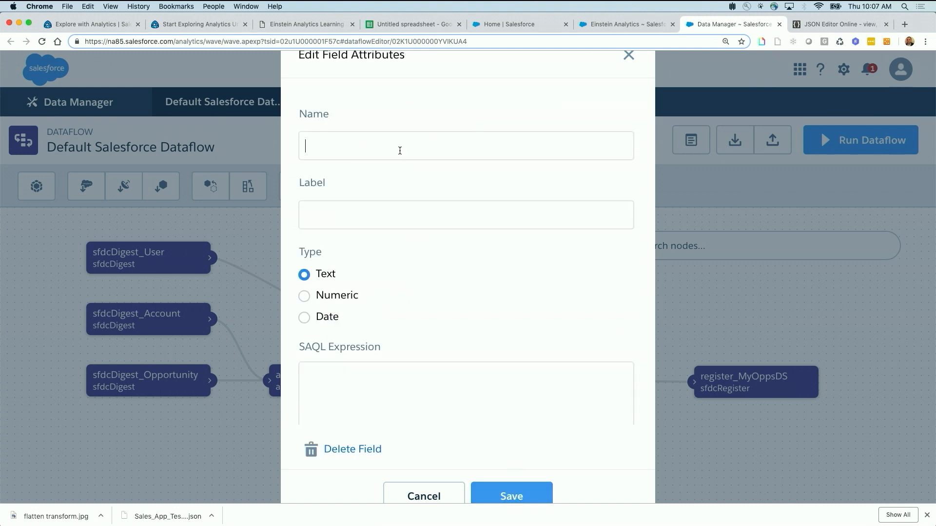
{"action": "type", "text": "OppAge"}
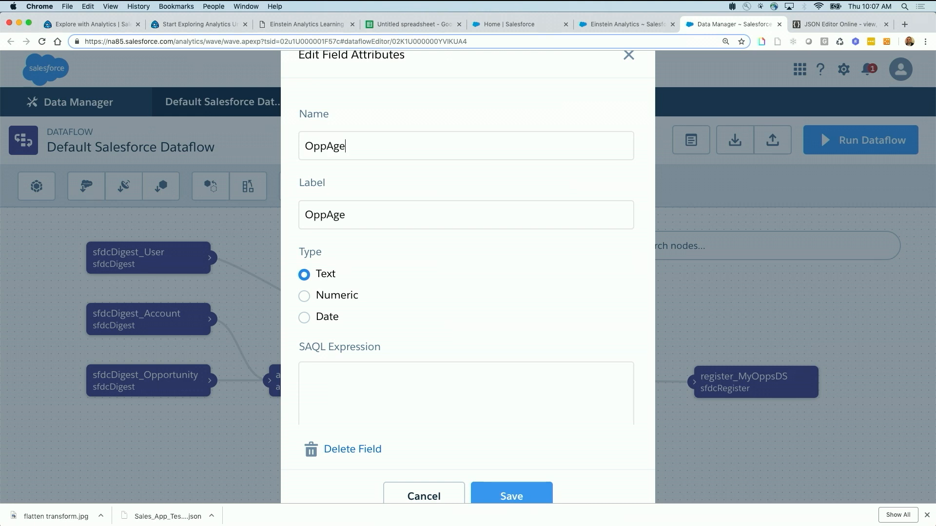
{"action": "left_click", "coordinate": [304, 297]}
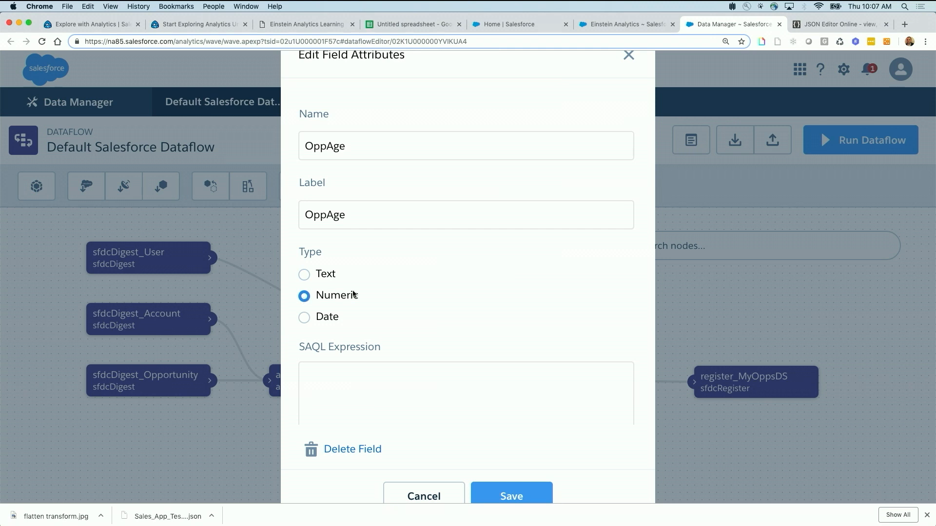
Copy the OppAge case expression from the JSON Editor Online syntax file into the OppAge field's SAQL expression in Data Manager.
{"action": "left_click", "coordinate": [805, 23]}
{"action": "scroll", "coordinate": [71, 270], "scroll_direction": "down", "scroll_amount": 3}
{"action": "left_click_drag", "start_coordinate": [67, 277], "coordinate": [418, 304]}
{"action": "key", "text": "super+c"}
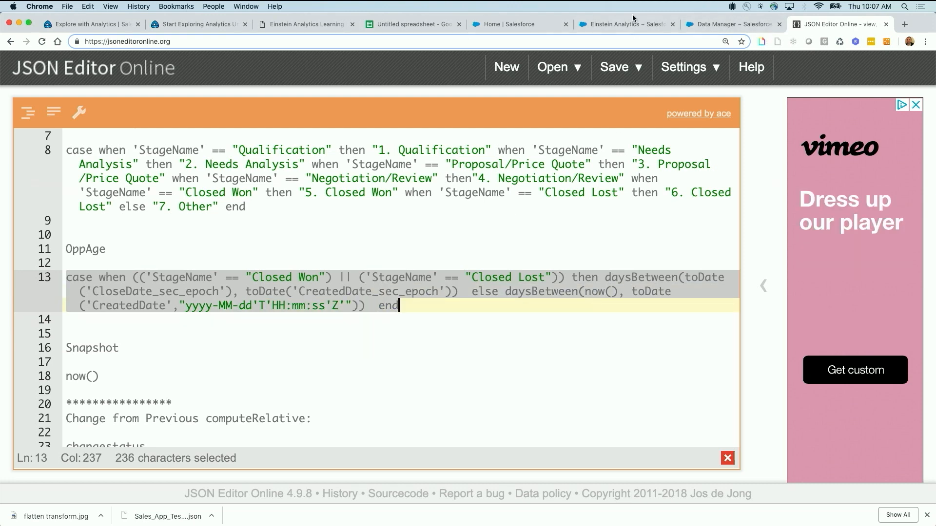
{"action": "left_click", "coordinate": [697, 27]}
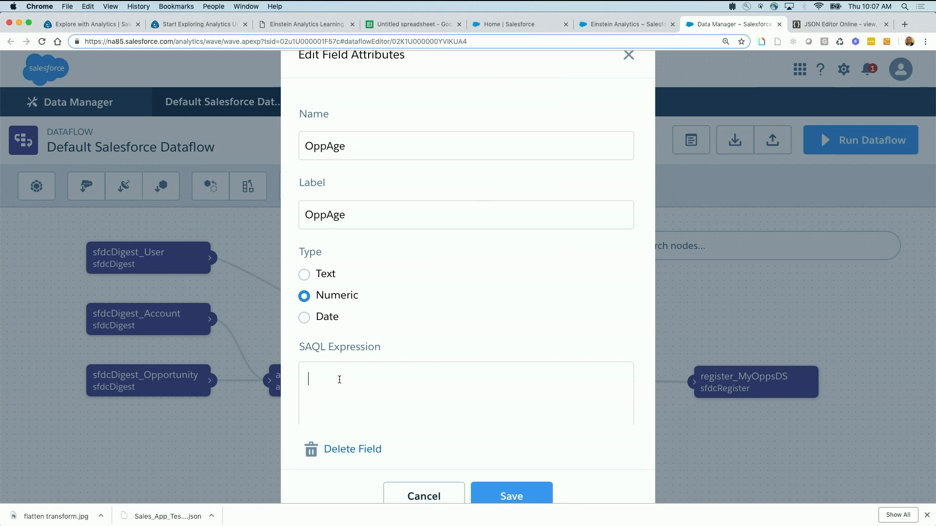
{"action": "key", "text": "super+v"}
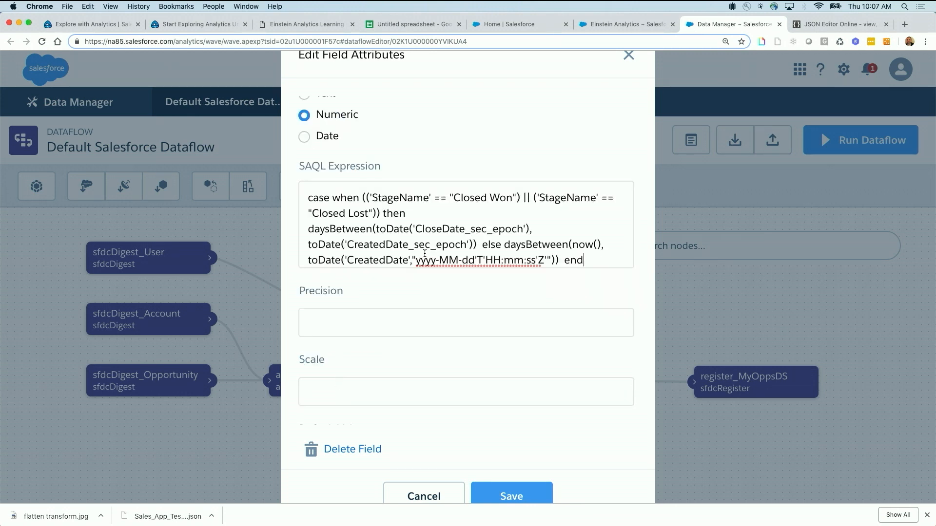
Examine the OppAge expression's closed-stage condition and the close and created date arguments of its daysBetween function.
{"action": "scroll", "coordinate": [410, 241], "scroll_direction": "down", "scroll_amount": 1}
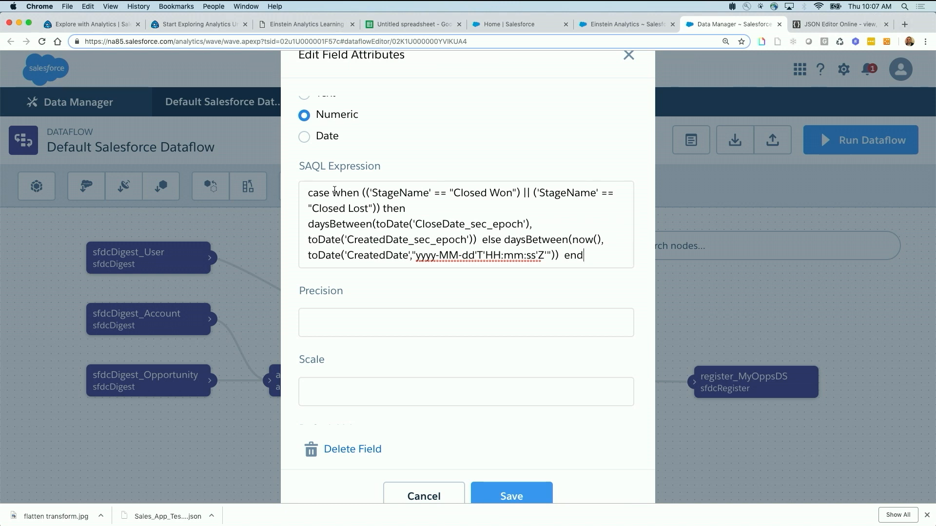
{"action": "left_click_drag", "start_coordinate": [333, 194], "coordinate": [563, 212]}
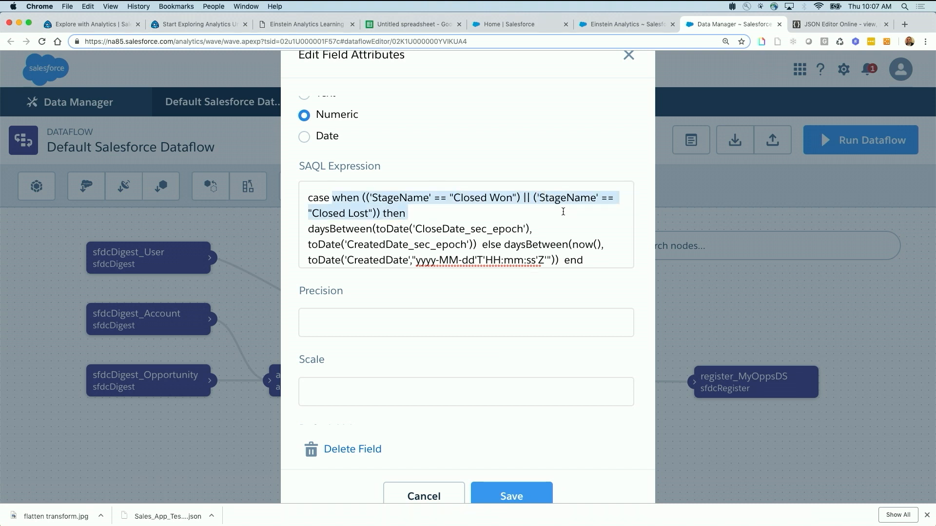
{"action": "scroll", "coordinate": [563, 212], "scroll_direction": "down", "scroll_amount": 1}
{"action": "left_click_drag", "start_coordinate": [377, 220], "coordinate": [526, 215]}
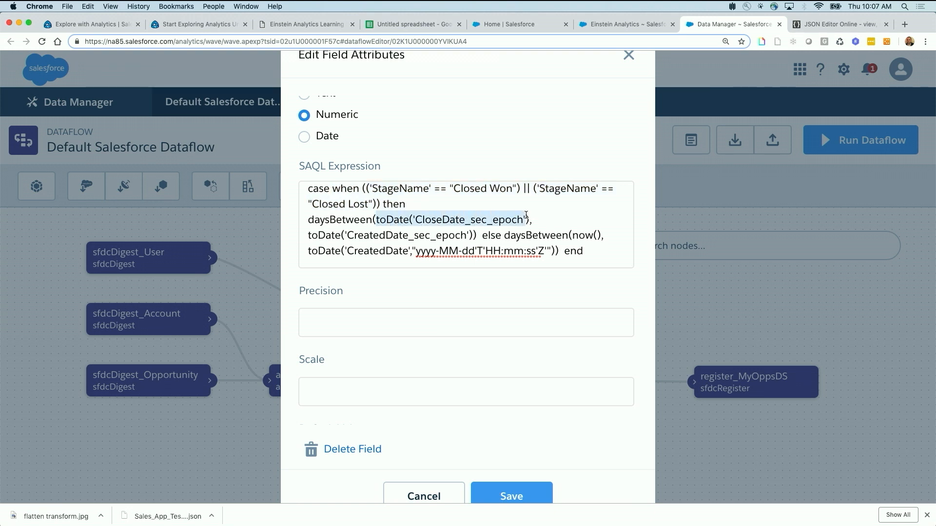
{"action": "left_click_drag", "start_coordinate": [347, 235], "coordinate": [470, 234]}
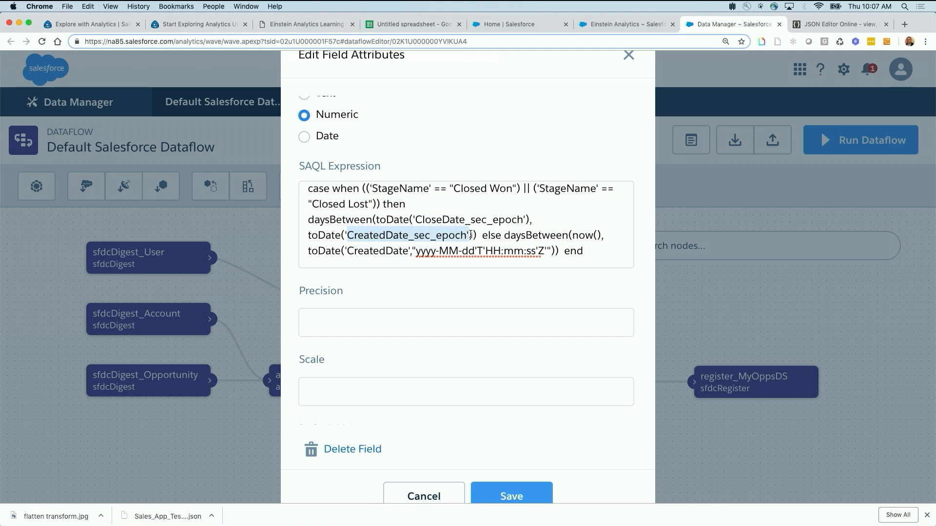
{"action": "left_click_drag", "start_coordinate": [528, 219], "coordinate": [378, 219]}
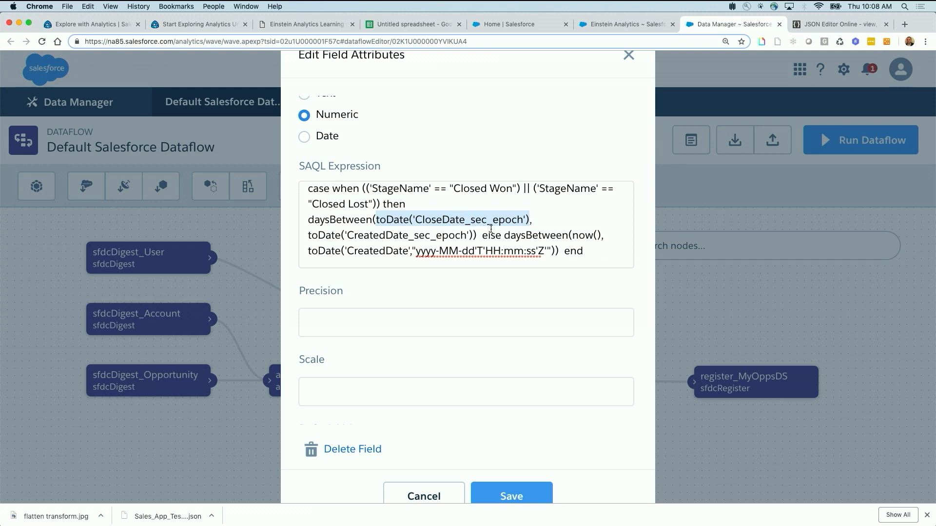
Examine the else branch of the OppAge expression, including now(), the CreatedDate argument and its date format string.
{"action": "scroll", "coordinate": [490, 229], "scroll_direction": "down", "scroll_amount": 2}
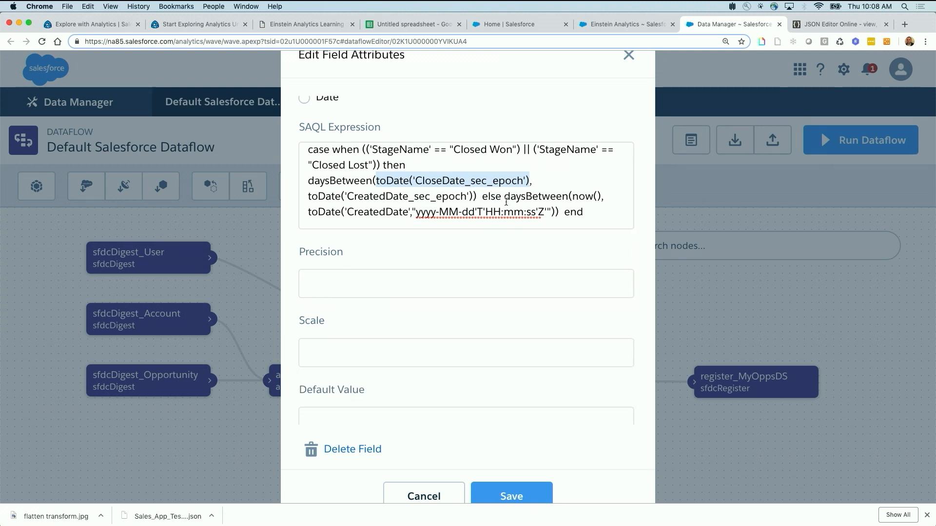
{"action": "left_click_drag", "start_coordinate": [505, 197], "coordinate": [605, 197]}
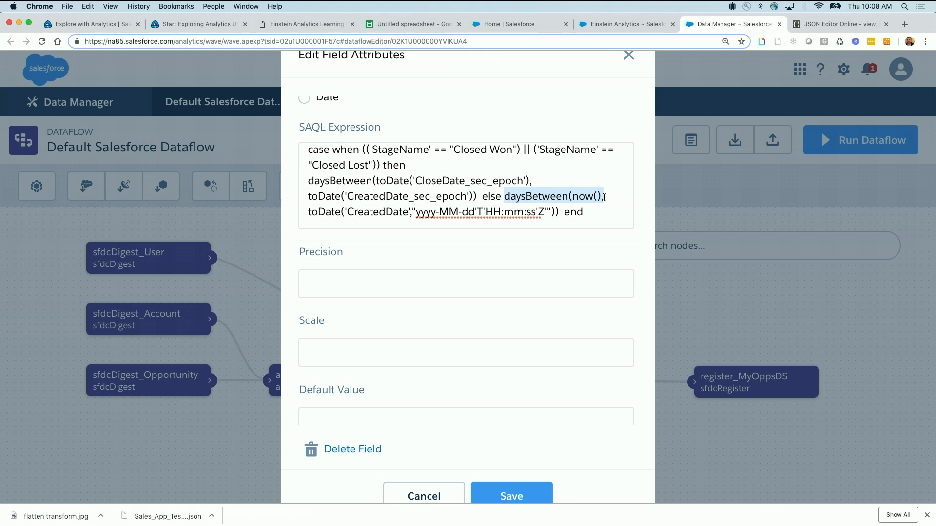
{"action": "left_click_drag", "start_coordinate": [604, 197], "coordinate": [603, 209]}
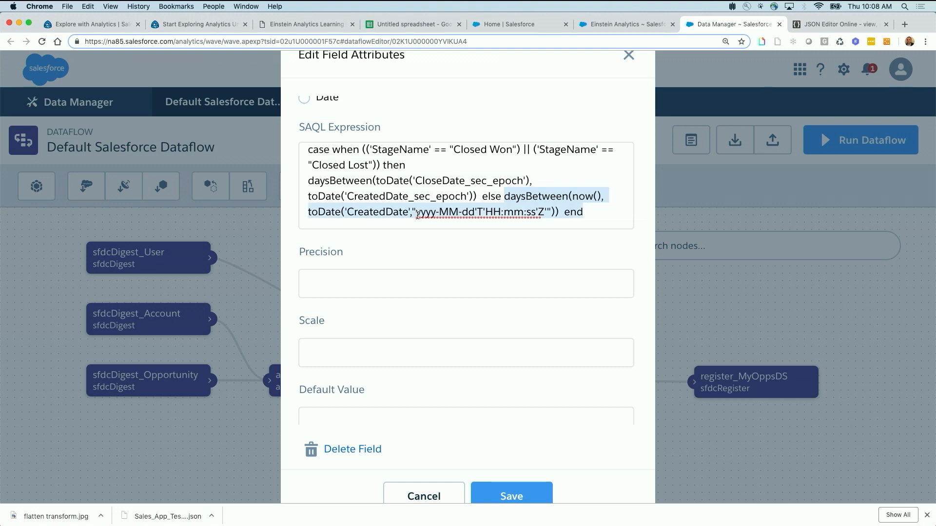
{"action": "left_click", "coordinate": [402, 212]}
{"action": "left_click_drag", "start_coordinate": [413, 212], "coordinate": [551, 211]}
{"action": "left_click_drag", "start_coordinate": [409, 213], "coordinate": [350, 213]}
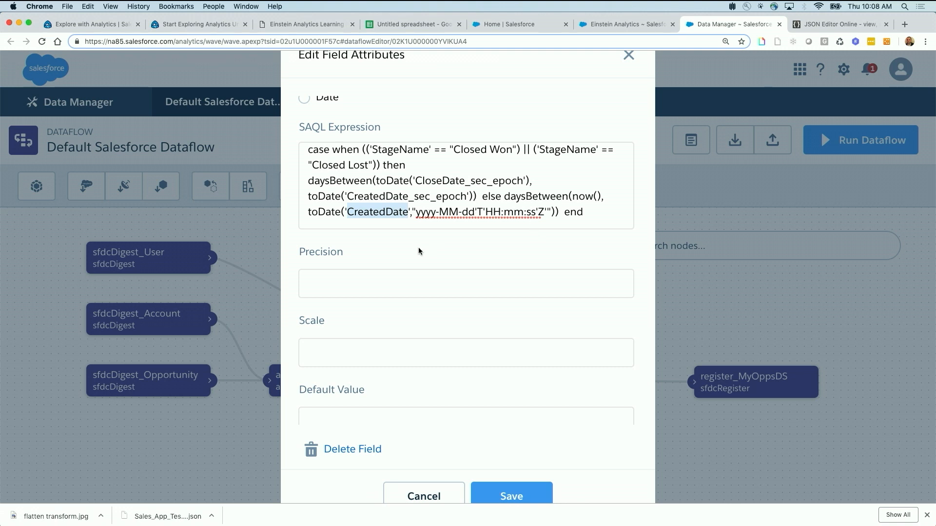
{"action": "scroll", "coordinate": [408, 239], "scroll_direction": "up", "scroll_amount": 2}
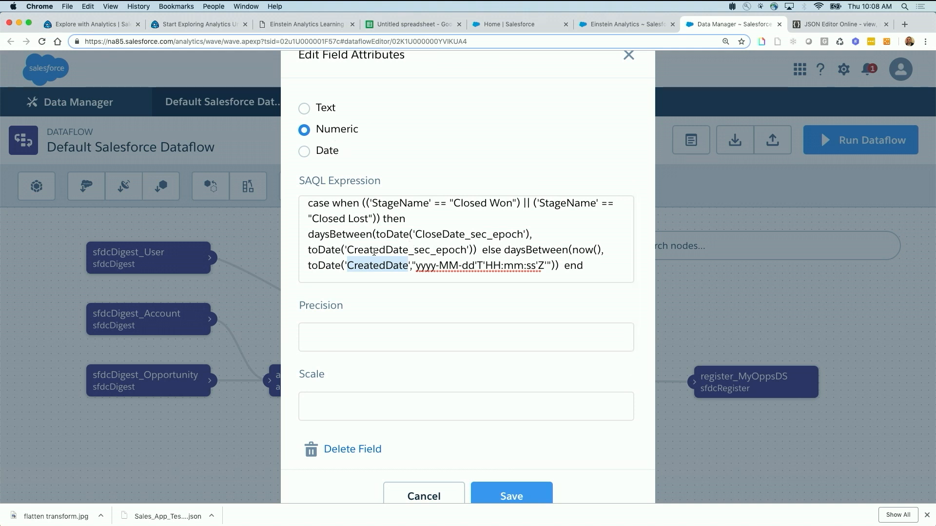
Set OppAge's precision to 6, scale to 0 and default value to 0, and save the field.
{"action": "scroll", "coordinate": [374, 252], "scroll_direction": "down", "scroll_amount": 2}
{"action": "left_click", "coordinate": [328, 295]}
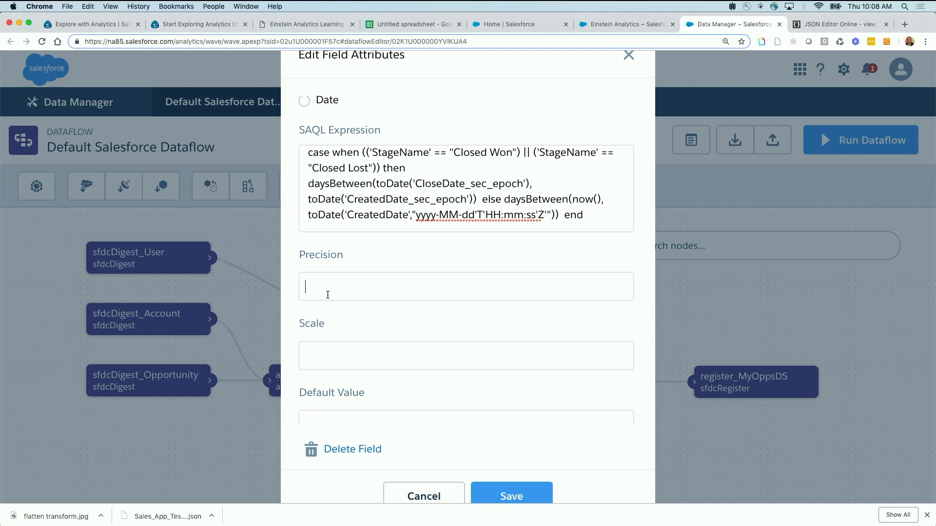
{"action": "type", "text": "6"}
{"action": "type", "text": "0"}
{"action": "scroll", "coordinate": [355, 382], "scroll_direction": "down", "scroll_amount": 1}
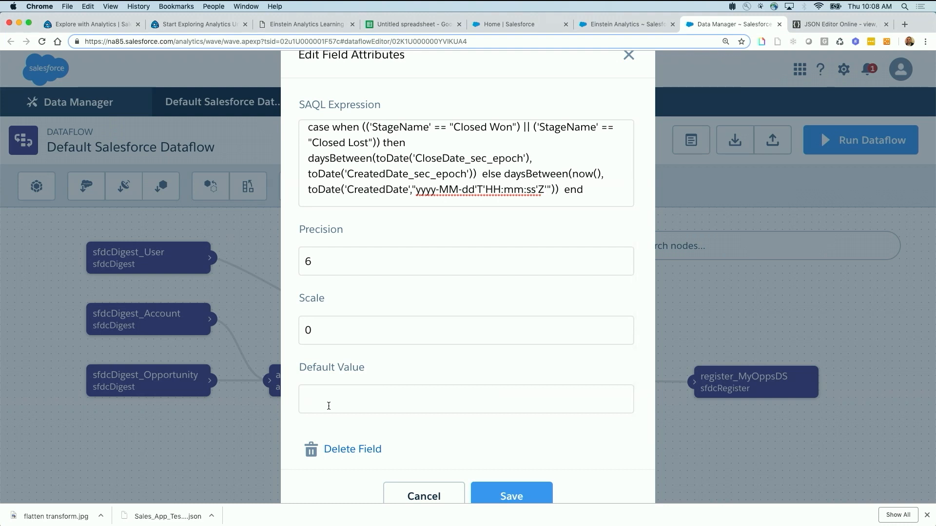
{"action": "type", "text": "0"}
{"action": "left_click", "coordinate": [521, 495]}
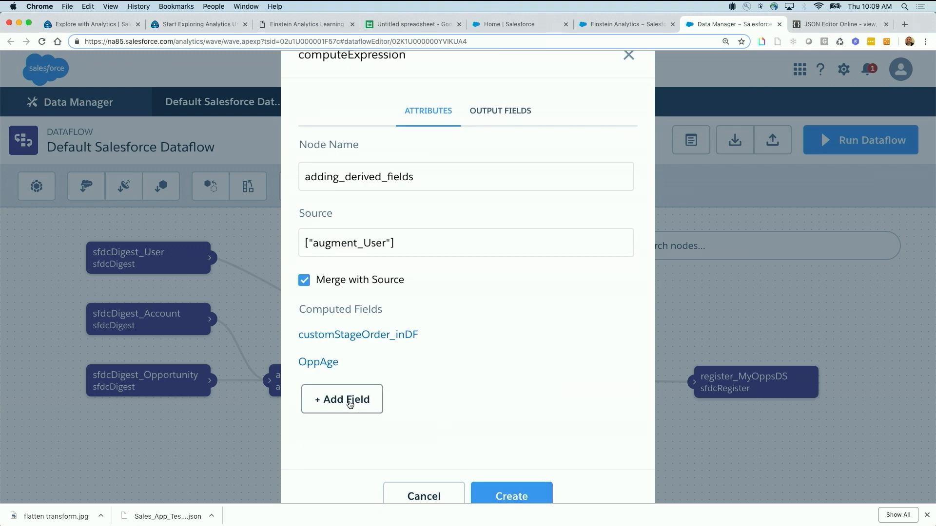
Add a third computed field named dateStamp with the Date type and the SAQL expression now().
{"action": "left_click", "coordinate": [349, 404]}
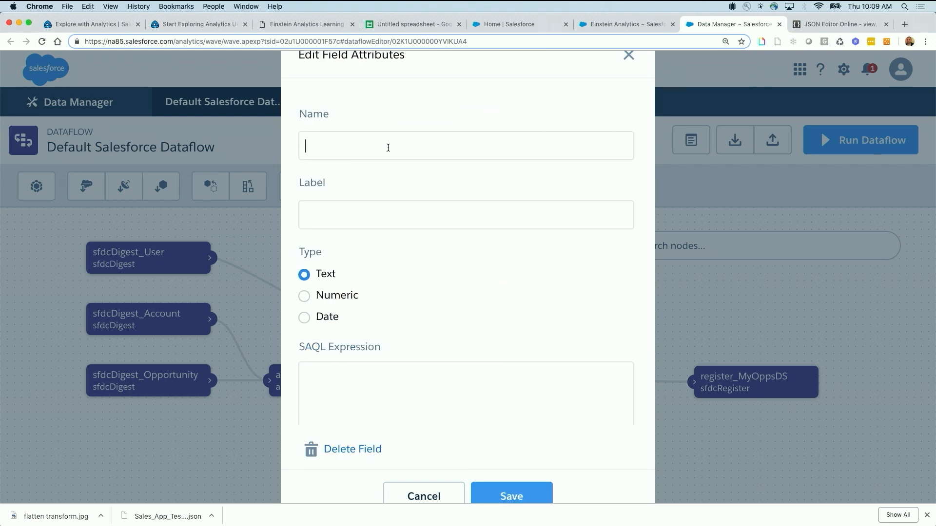
{"action": "type", "text": "dateStamp"}
{"action": "key", "text": "Tab"}
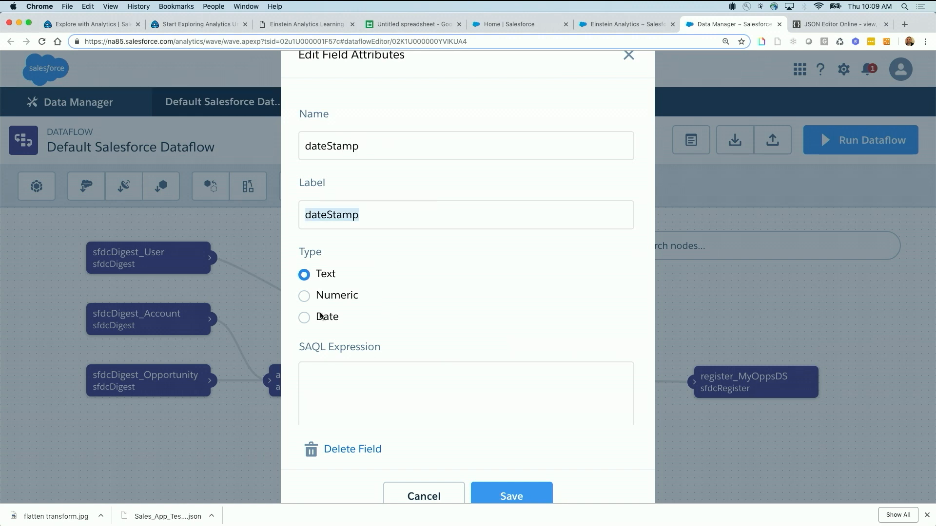
{"action": "left_click", "coordinate": [303, 318]}
{"action": "left_click", "coordinate": [316, 374]}
{"action": "type", "text": "now()"}
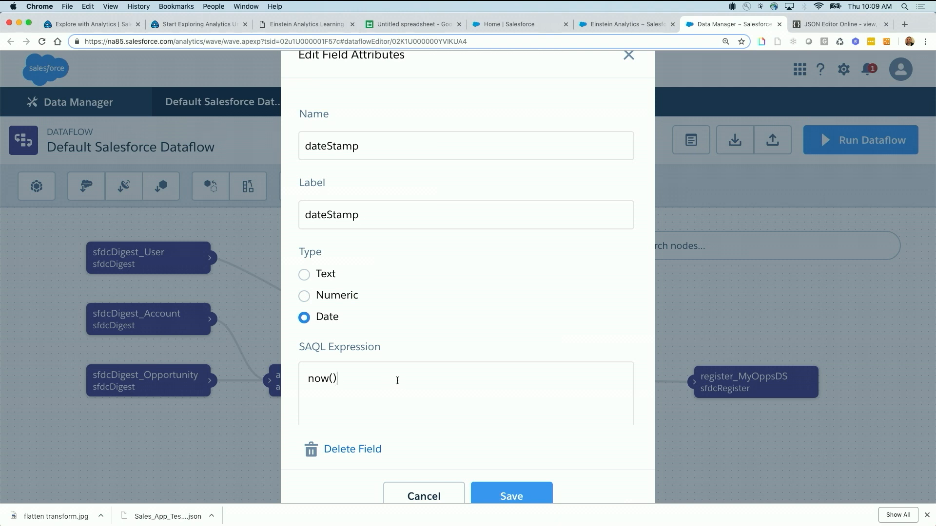
Set the dateStamp field's date format to MM/dd/yyyy and save the field.
{"action": "scroll", "coordinate": [398, 381], "scroll_direction": "down", "scroll_amount": 4}
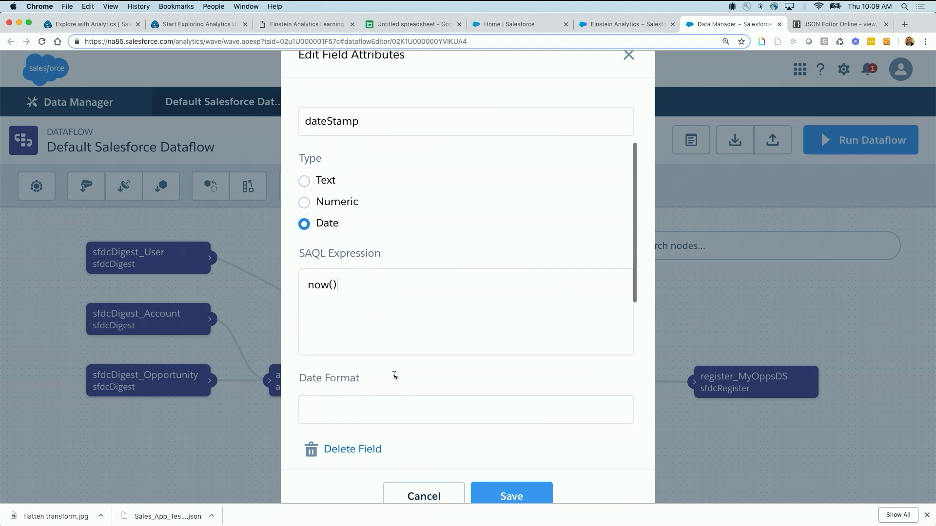
{"action": "scroll", "coordinate": [351, 385], "scroll_direction": "down", "scroll_amount": 1}
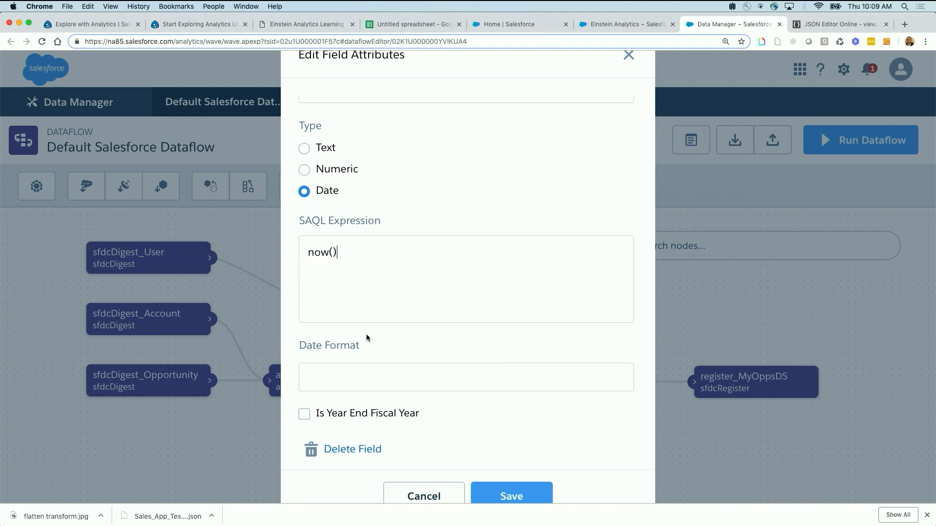
{"action": "left_click", "coordinate": [354, 372]}
{"action": "type", "text": "MM/dd/yyyy"}
{"action": "scroll", "coordinate": [436, 381], "scroll_direction": "down", "scroll_amount": 5}
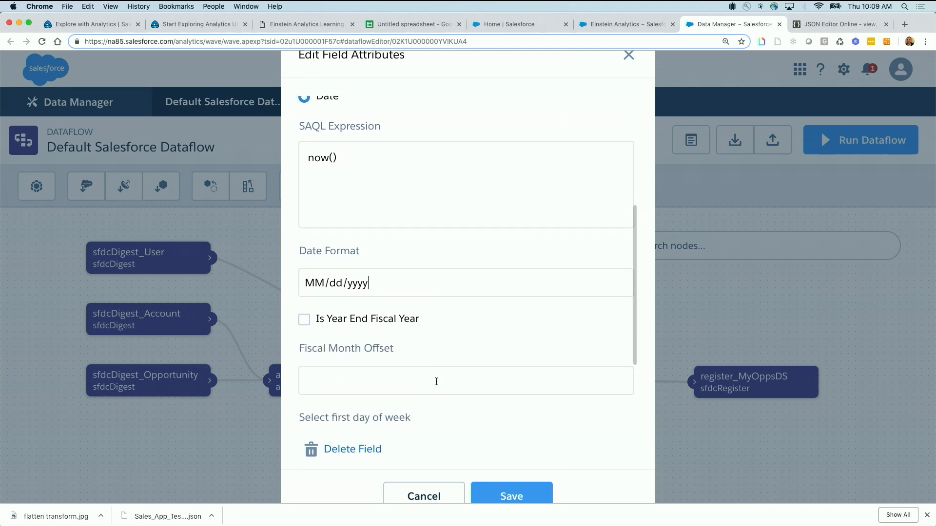
{"action": "scroll", "coordinate": [429, 390], "scroll_direction": "down", "scroll_amount": 6}
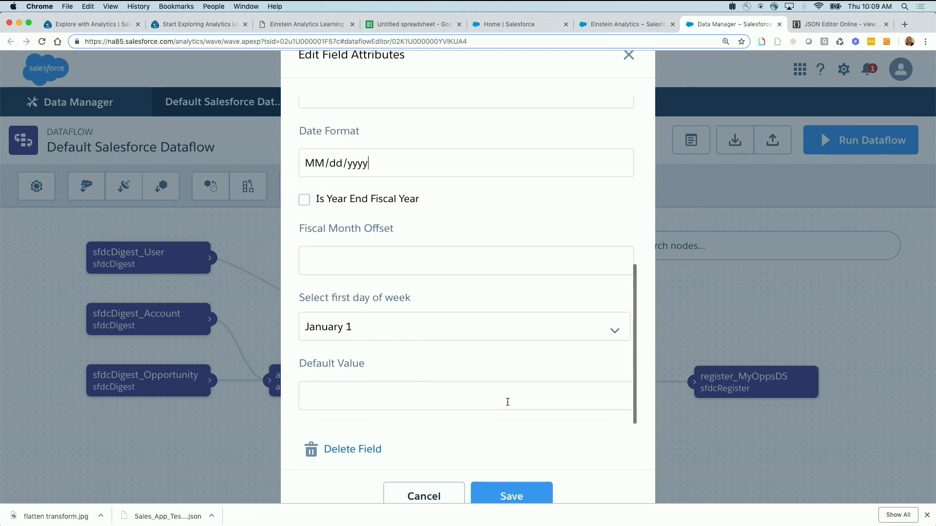
{"action": "left_click", "coordinate": [504, 493]}
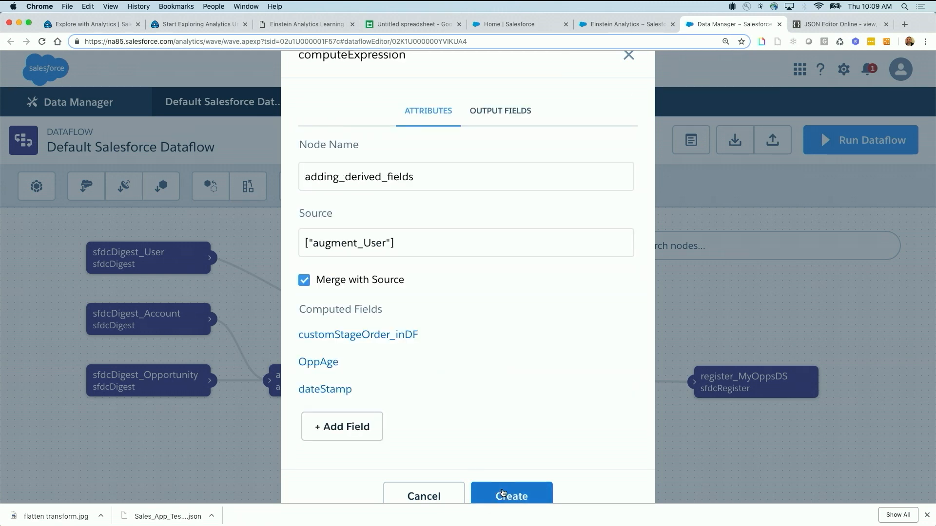
Create the adding_derived_fields node, move it below augment_User, connect its output to register_MyOppsDS and check that node's source.
{"action": "left_click", "coordinate": [504, 498]}
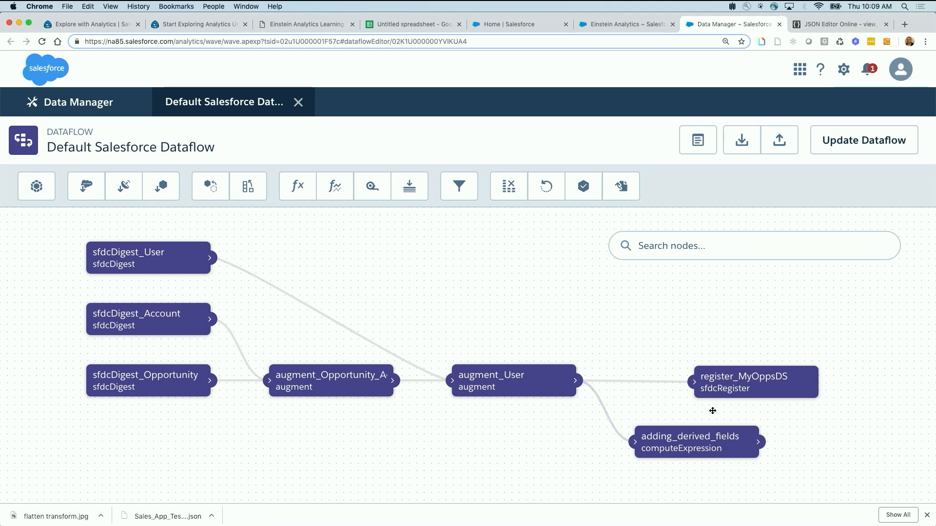
{"action": "left_click_drag", "start_coordinate": [708, 434], "coordinate": [642, 448]}
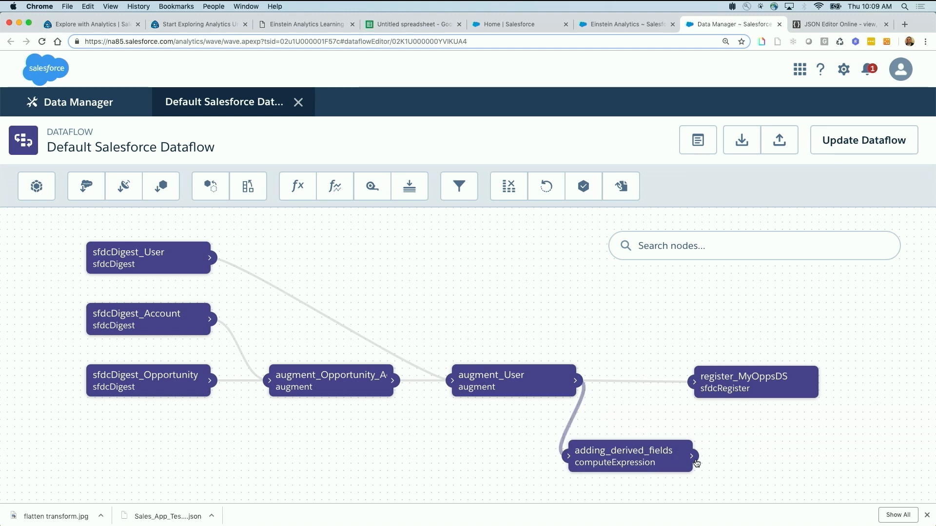
{"action": "mouse_move", "coordinate": [683, 462]}
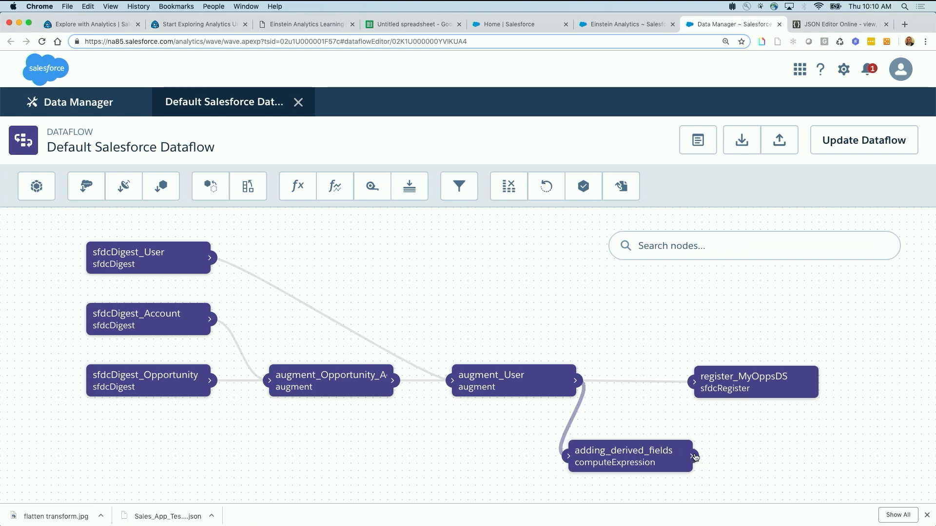
{"action": "left_click_drag", "start_coordinate": [694, 456], "coordinate": [718, 384]}
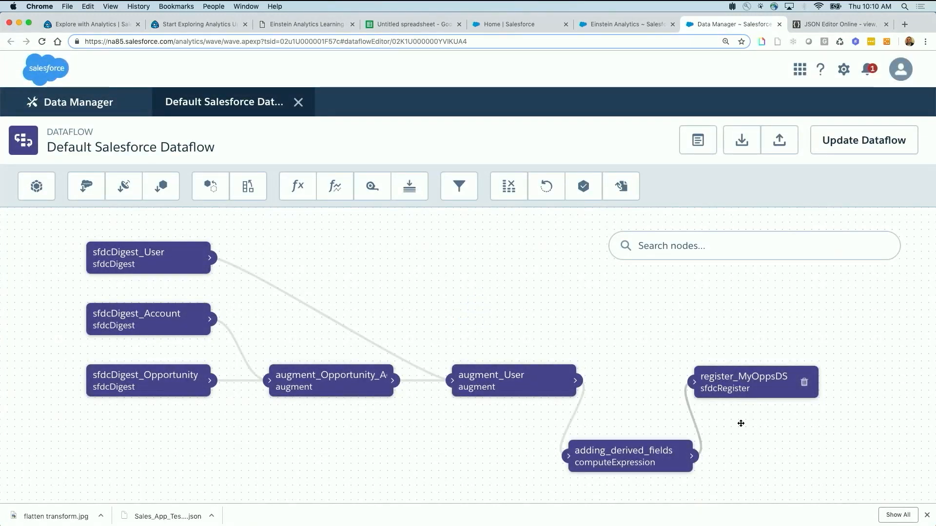
{"action": "left_click", "coordinate": [735, 384]}
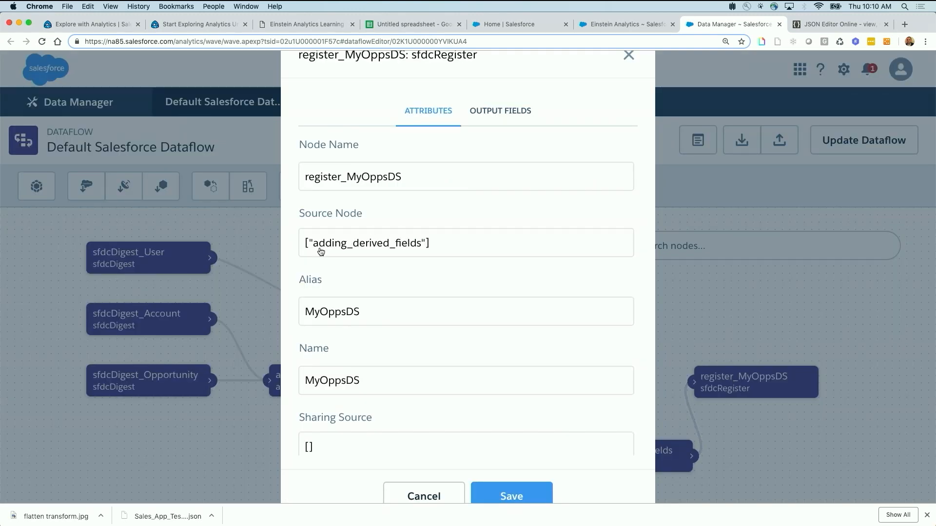
{"action": "left_click", "coordinate": [448, 494]}
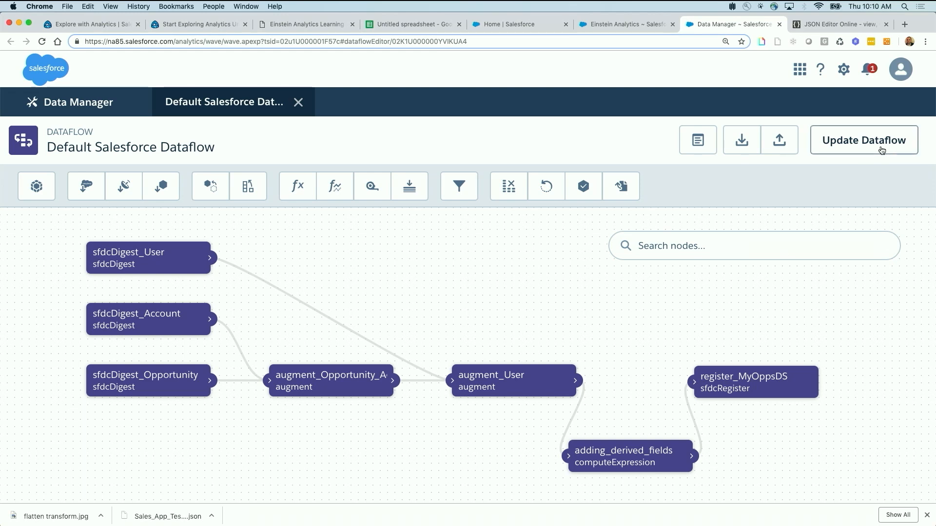
Update the Default Salesforce Dataflow, run it and go to the data monitor.
{"action": "left_click", "coordinate": [831, 143]}
{"action": "left_click", "coordinate": [655, 324]}
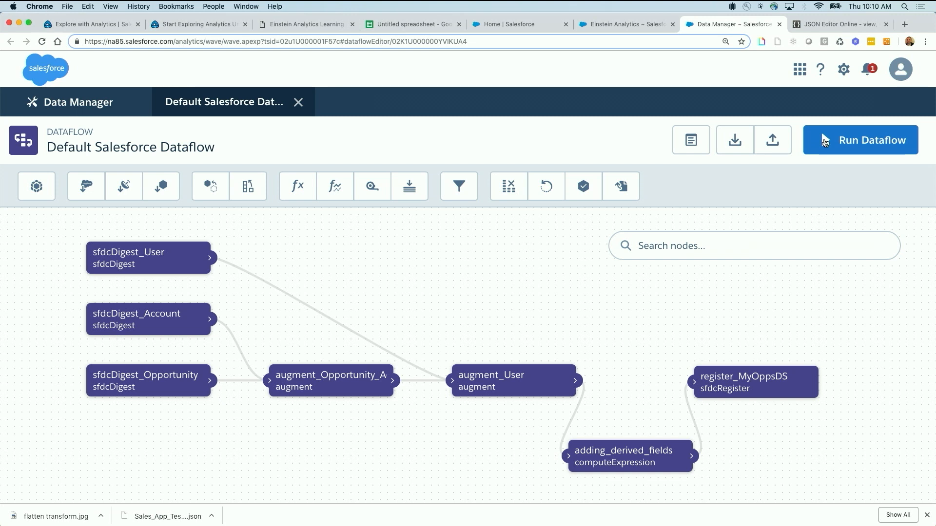
{"action": "left_click", "coordinate": [824, 141]}
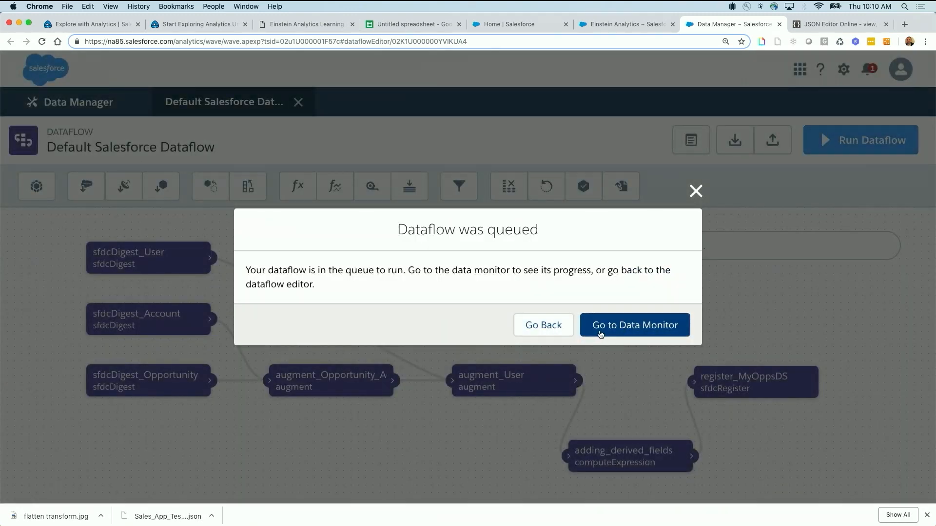
{"action": "left_click", "coordinate": [603, 332]}
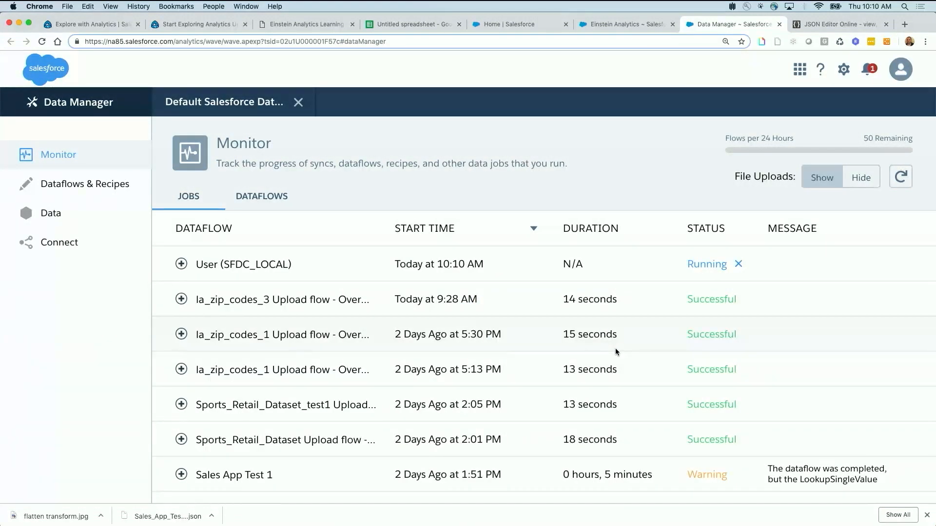
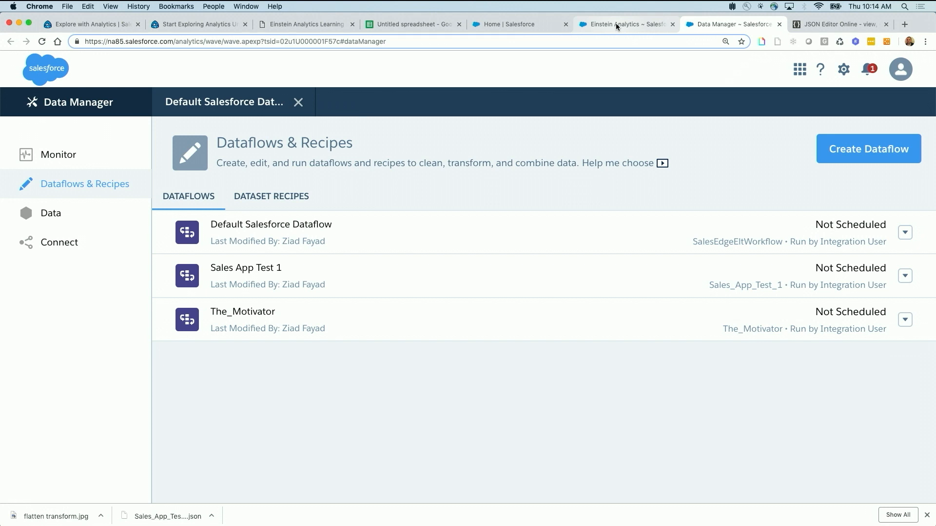
In Analytics Studio, start a new dataset from a CSV file and choose Advanced Campfire-Snapshots.csv from the Adv EA folder.
{"action": "left_click", "coordinate": [852, 147]}
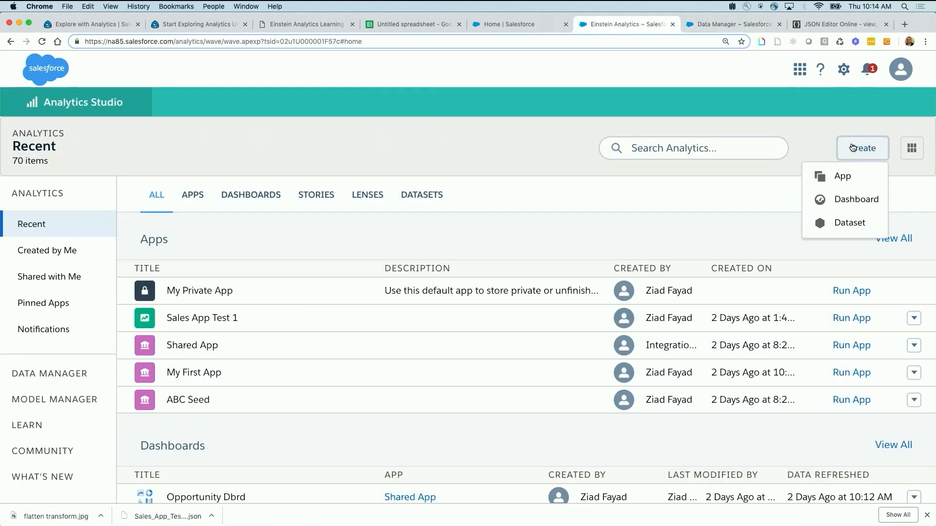
{"action": "left_click", "coordinate": [848, 225]}
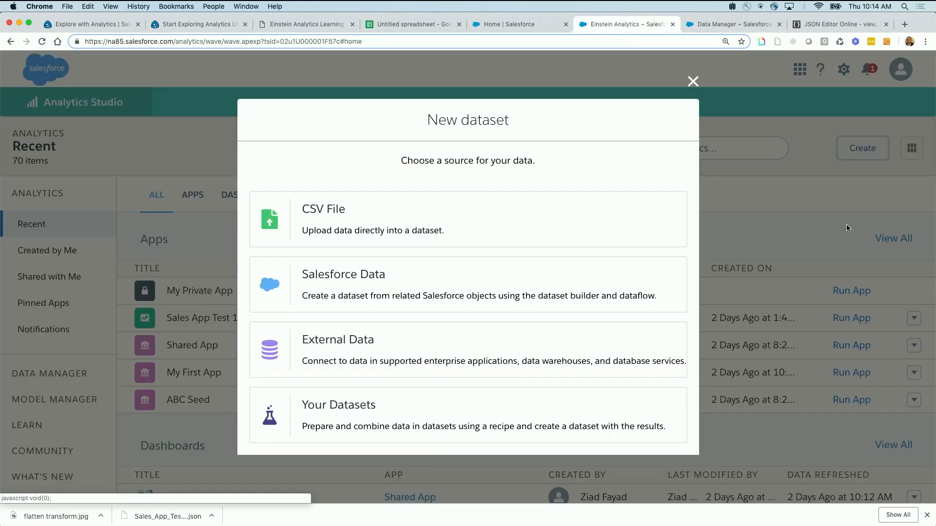
{"action": "left_click", "coordinate": [324, 223]}
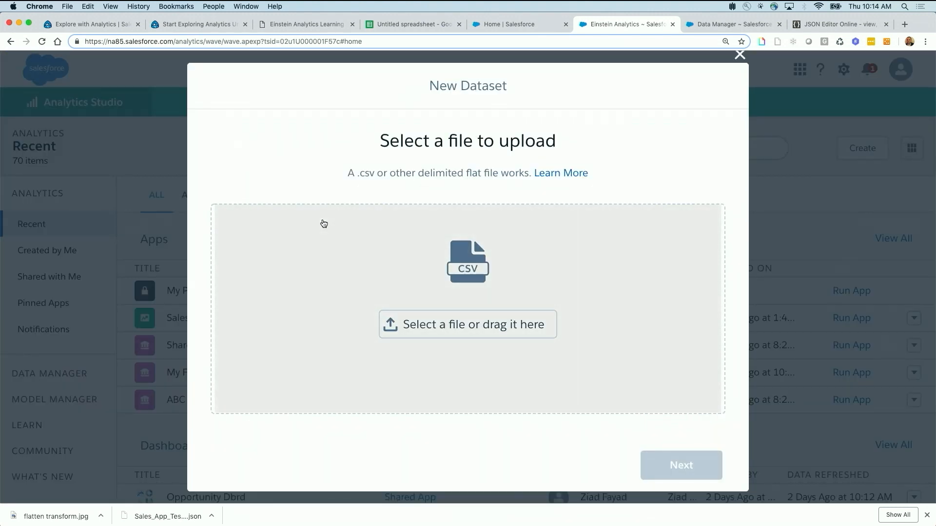
{"action": "left_click", "coordinate": [449, 324]}
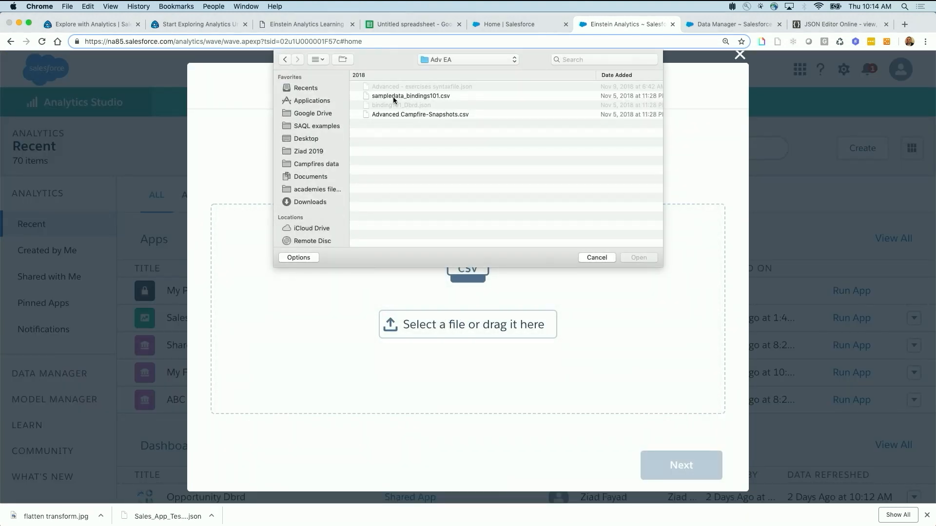
{"action": "left_click", "coordinate": [395, 115]}
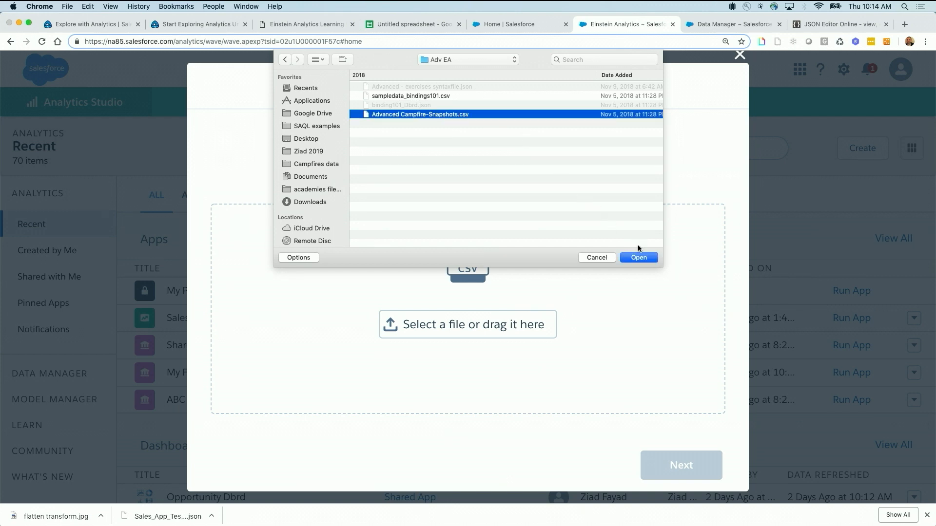
{"action": "left_click", "coordinate": [639, 258]}
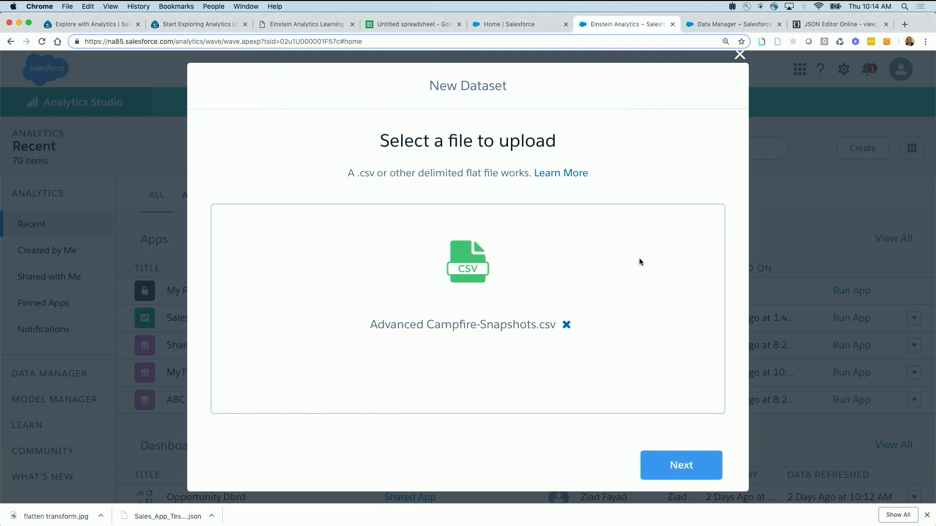
Accept the dataset name Advanced Campfire-Snapshots in My Private App with the detected file properties, and review the previewed field columns.
{"action": "left_click", "coordinate": [695, 469]}
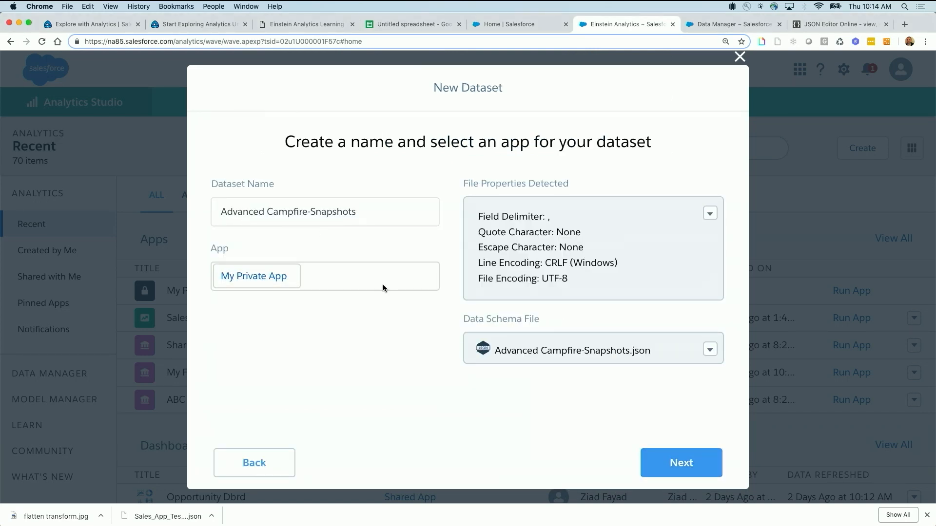
{"action": "left_click", "coordinate": [681, 463]}
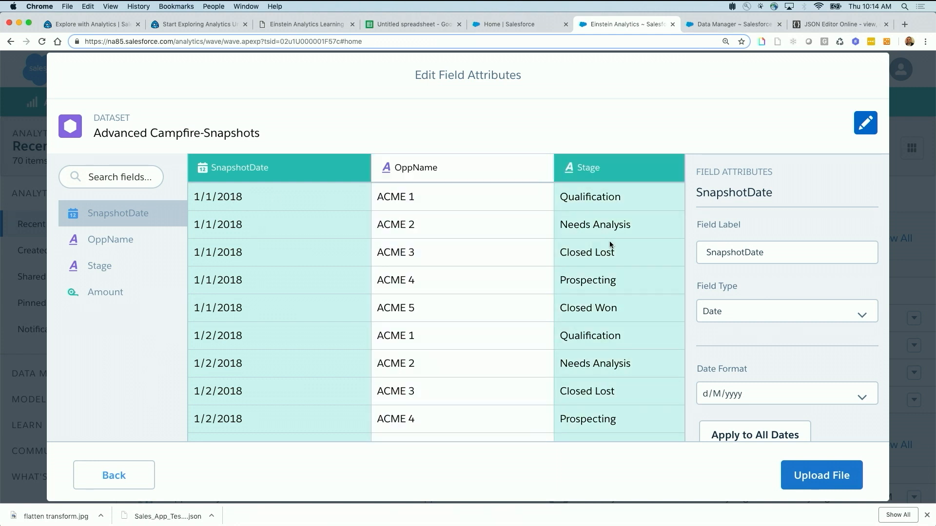
{"action": "scroll", "coordinate": [610, 240], "scroll_direction": "right", "scroll_amount": 5}
{"action": "scroll", "coordinate": [609, 240], "scroll_direction": "left", "scroll_amount": 5}
{"action": "scroll", "coordinate": [606, 337], "scroll_direction": "right", "scroll_amount": 5}
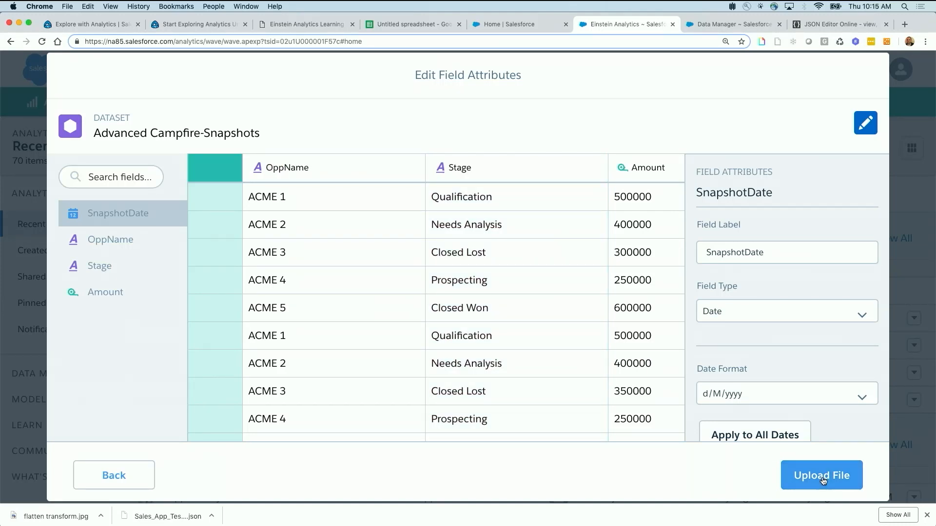
Upload the Advanced Campfire-Snapshots file to create the dataset and dismiss the progress dialog.
{"action": "left_click", "coordinate": [824, 477]}
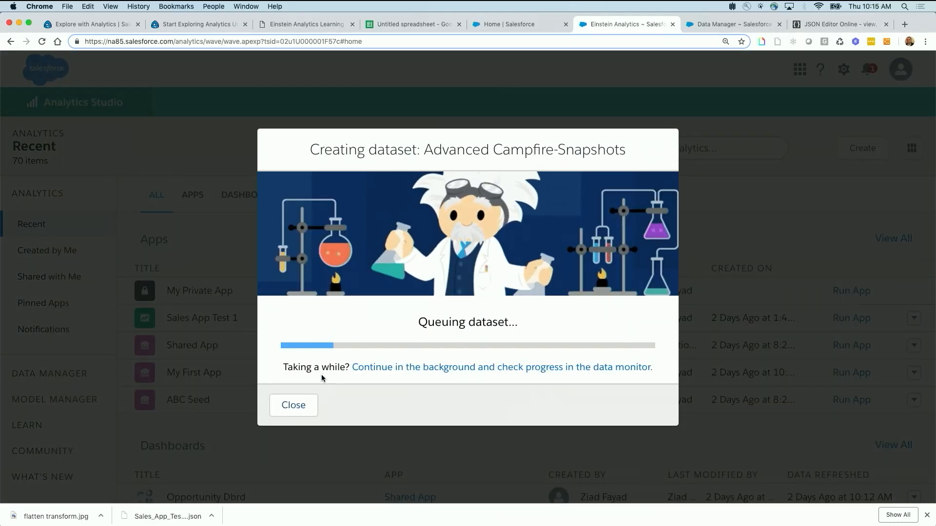
{"action": "left_click", "coordinate": [295, 406]}
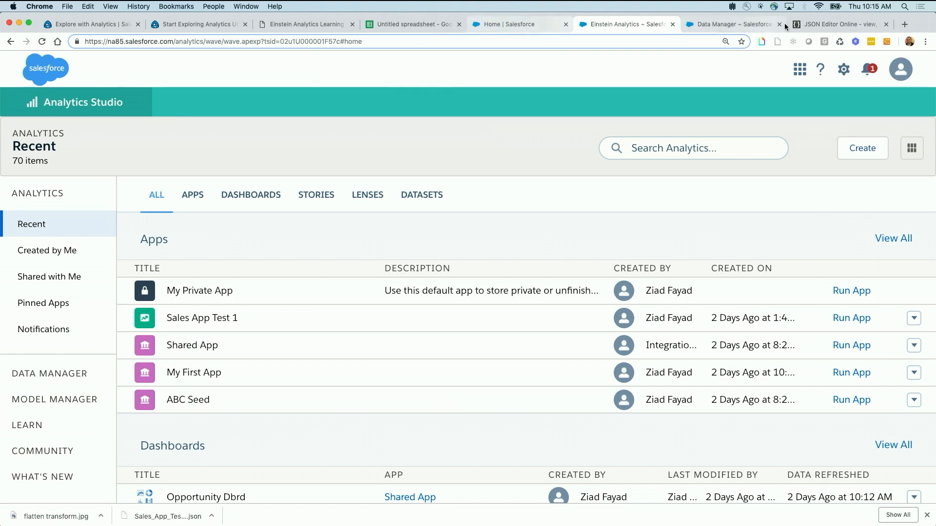
In Data Manager, create a new dataflow named advanced_DF_exercises.
{"action": "left_click", "coordinate": [709, 27]}
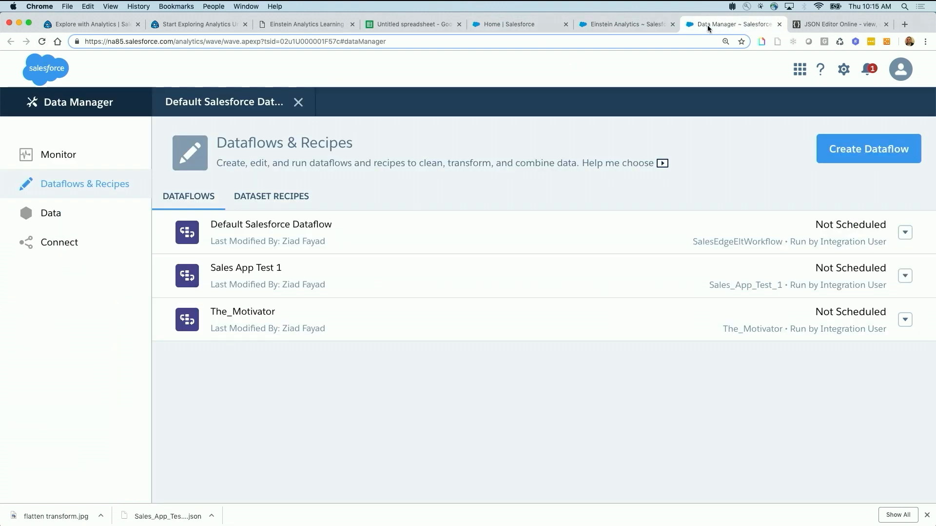
{"action": "left_click", "coordinate": [866, 152]}
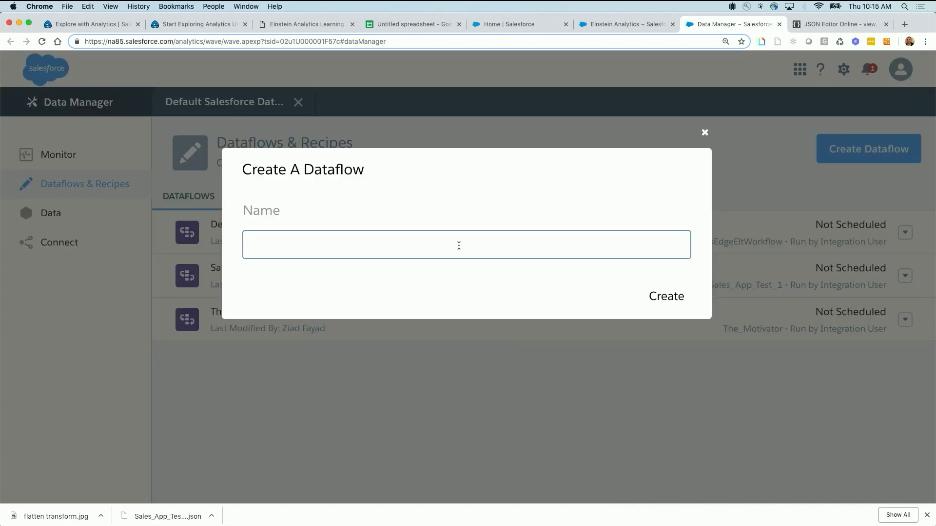
{"action": "type", "text": "advanced_DF_exercises"}
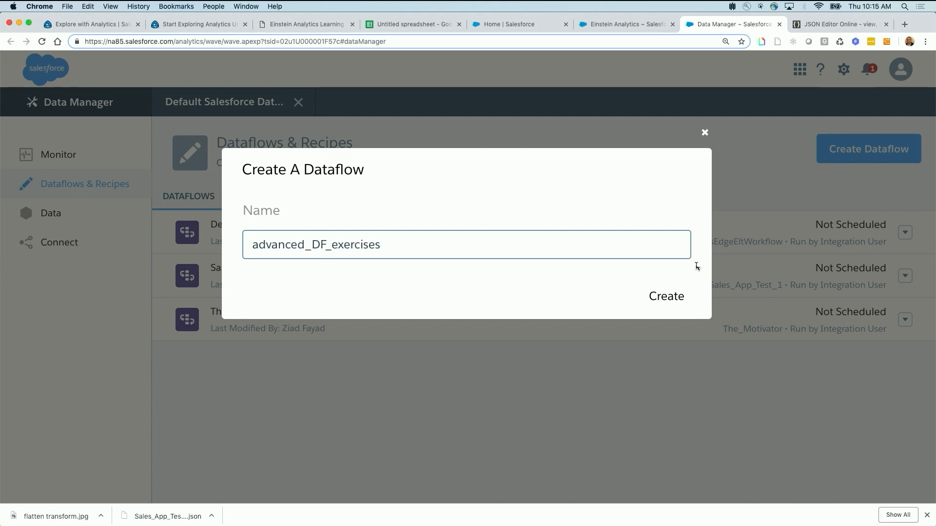
{"action": "left_click", "coordinate": [669, 297]}
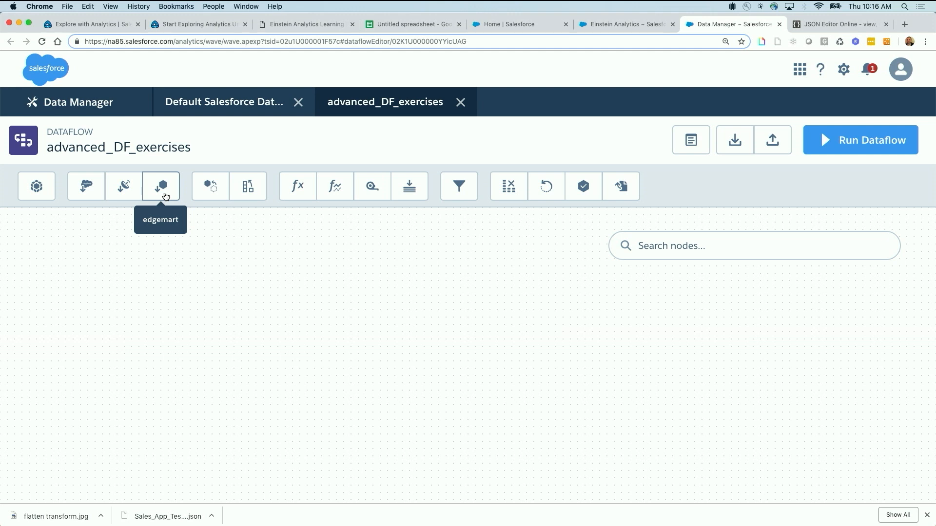
Add an edgemart node named load_adv_csv that loads the Advanced Campfire-Snapshots dataset, and check its attributes.
{"action": "left_click", "coordinate": [165, 194]}
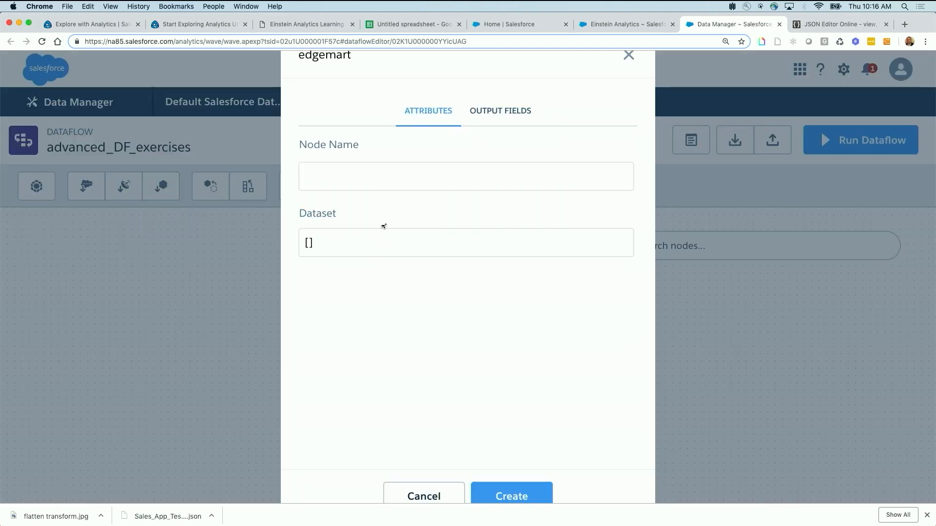
{"action": "type", "text": "load"}
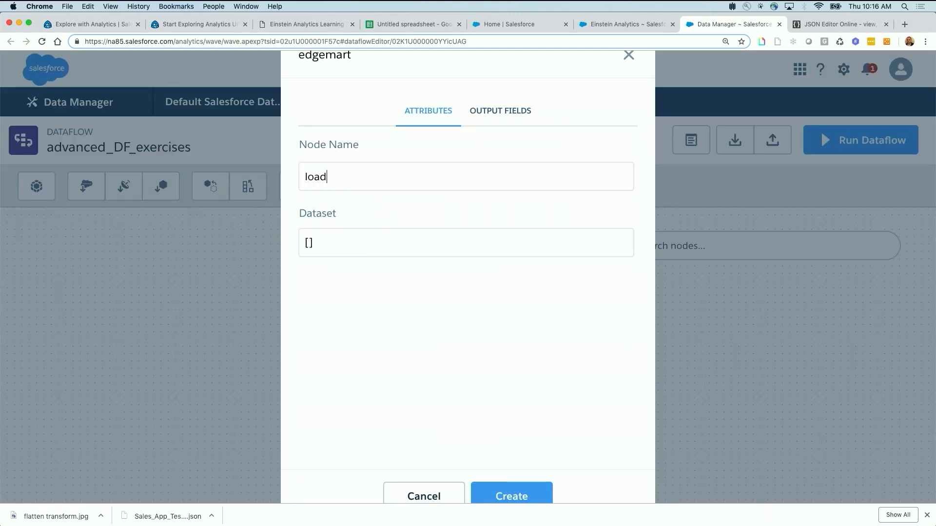
{"action": "type", "text": "_adv_csv"}
{"action": "left_click", "coordinate": [383, 248]}
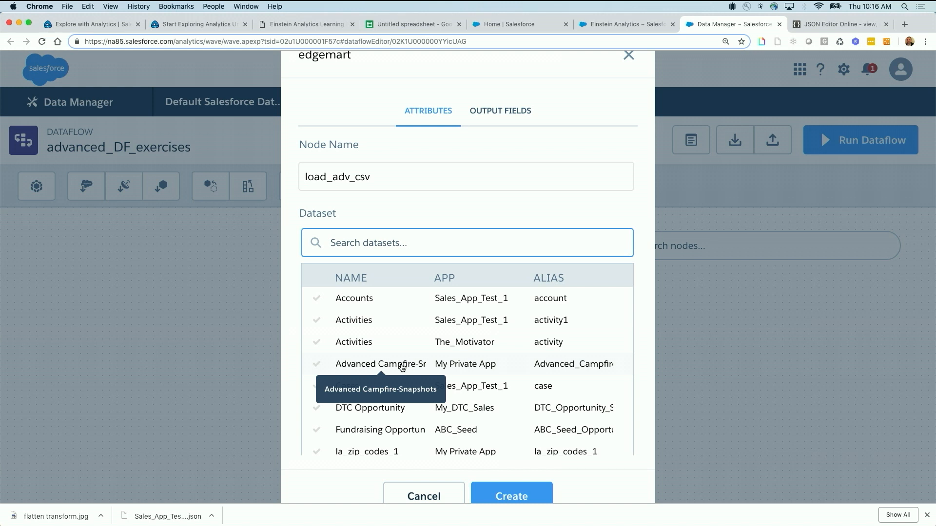
{"action": "left_click", "coordinate": [401, 367]}
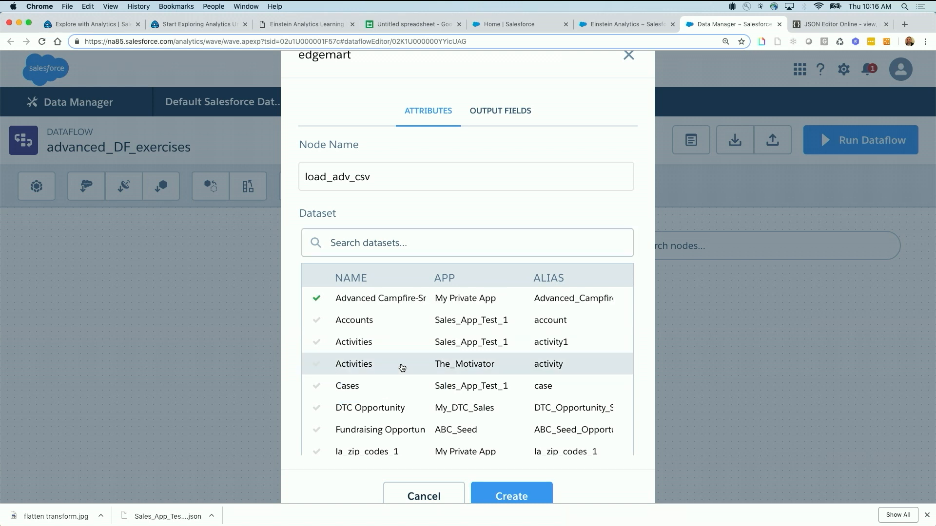
{"action": "left_click", "coordinate": [520, 488]}
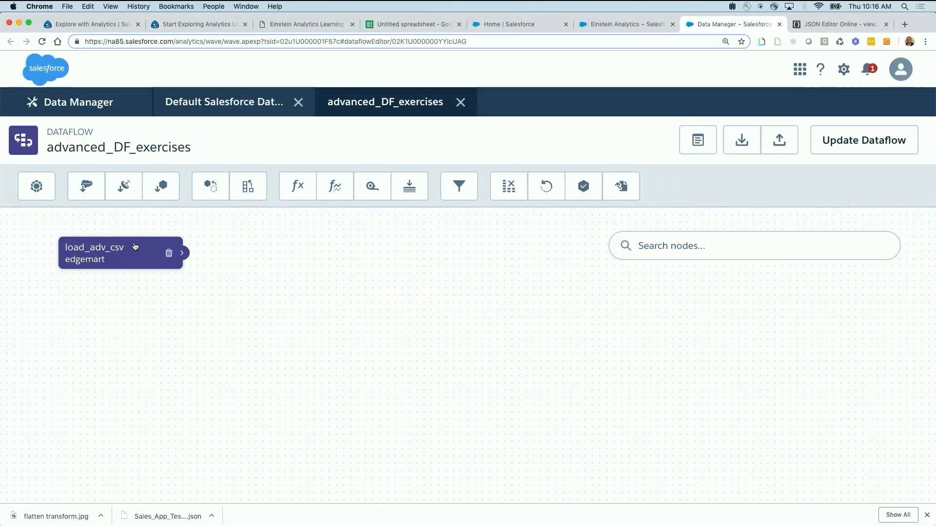
{"action": "left_click", "coordinate": [159, 266]}
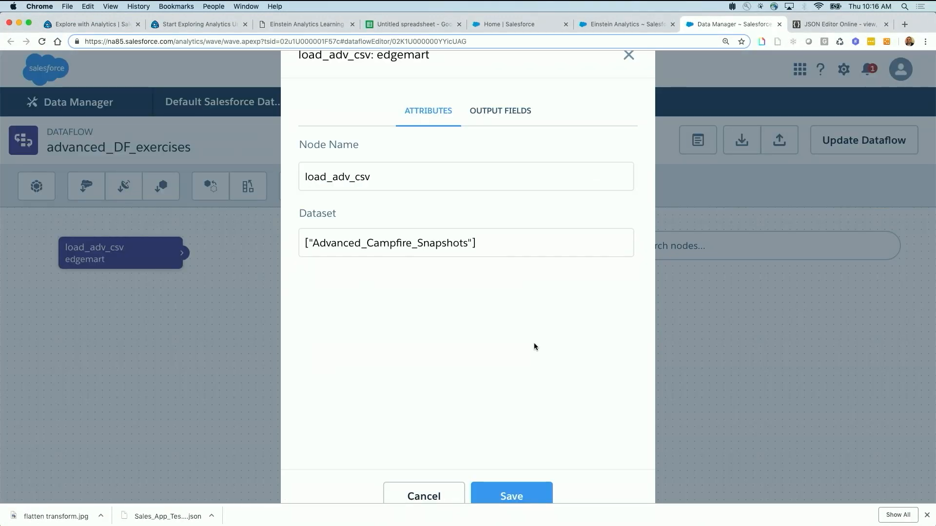
{"action": "left_click", "coordinate": [440, 491]}
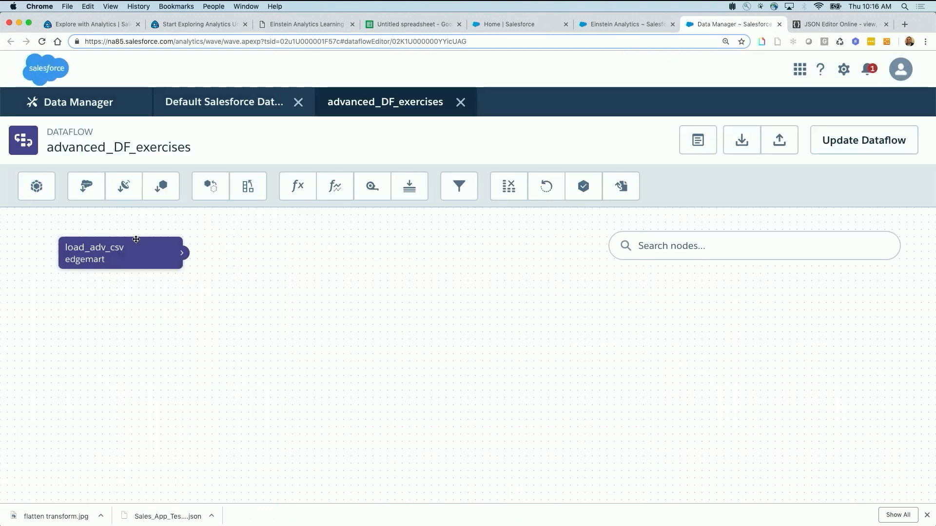
Start a computeRelative node named adding_prevFields with load_adv_csv as its source.
{"action": "left_click", "coordinate": [341, 189]}
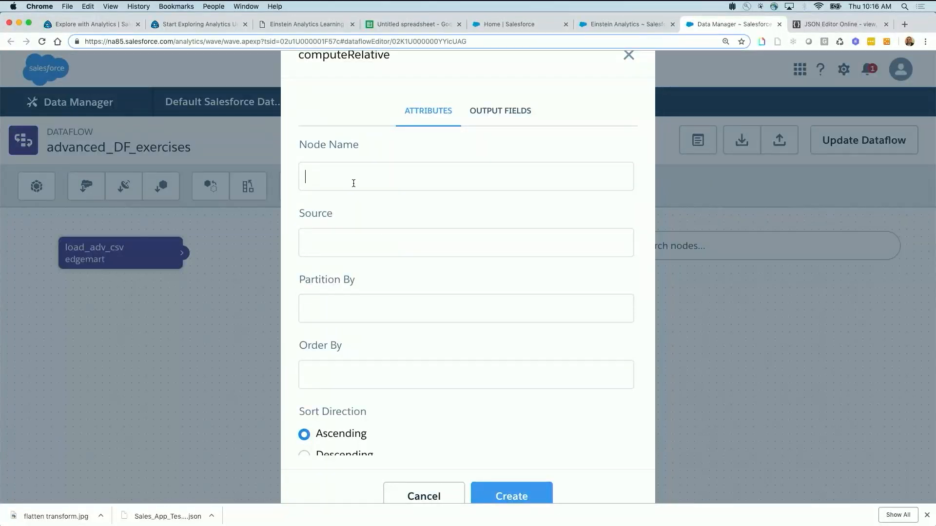
{"action": "type", "text": "adding_prevFields"}
{"action": "left_click_drag", "start_coordinate": [405, 178], "coordinate": [286, 171]}
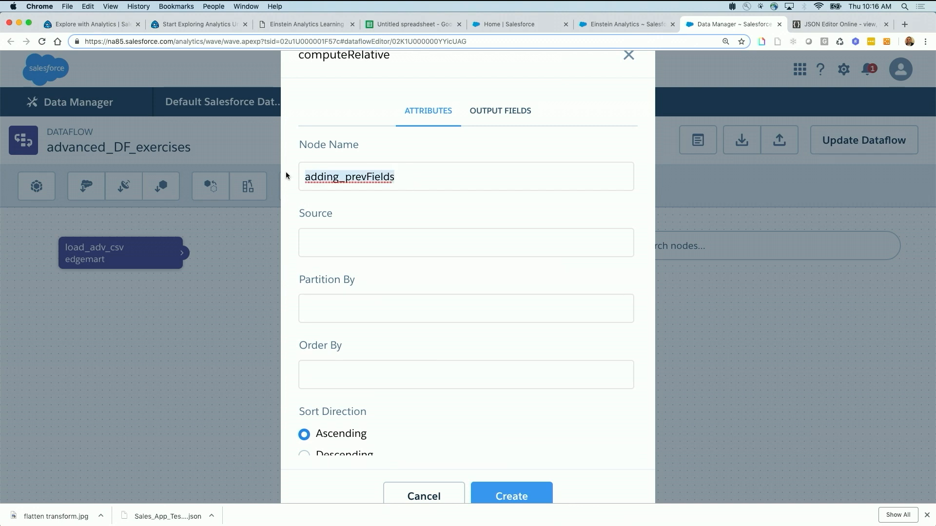
{"action": "left_click", "coordinate": [333, 240]}
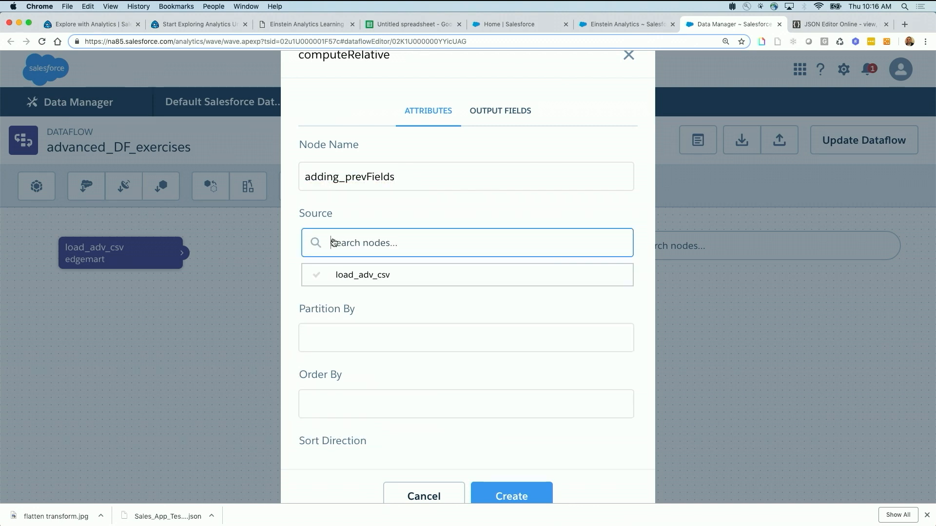
{"action": "left_click", "coordinate": [354, 276]}
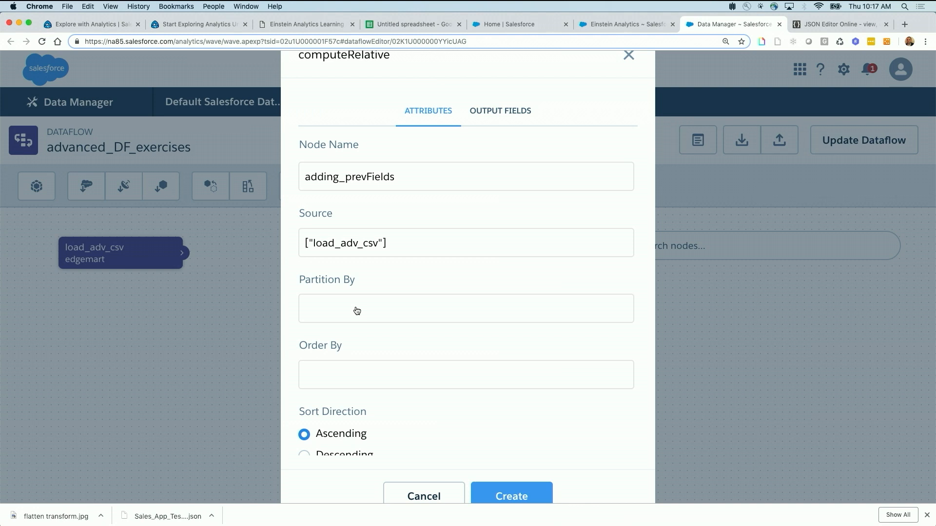
Partition the computeRelative node by OppName and order it by SnapshotDate, keeping the sort direction ascending.
{"action": "left_click", "coordinate": [355, 310]}
{"action": "left_click", "coordinate": [368, 362]}
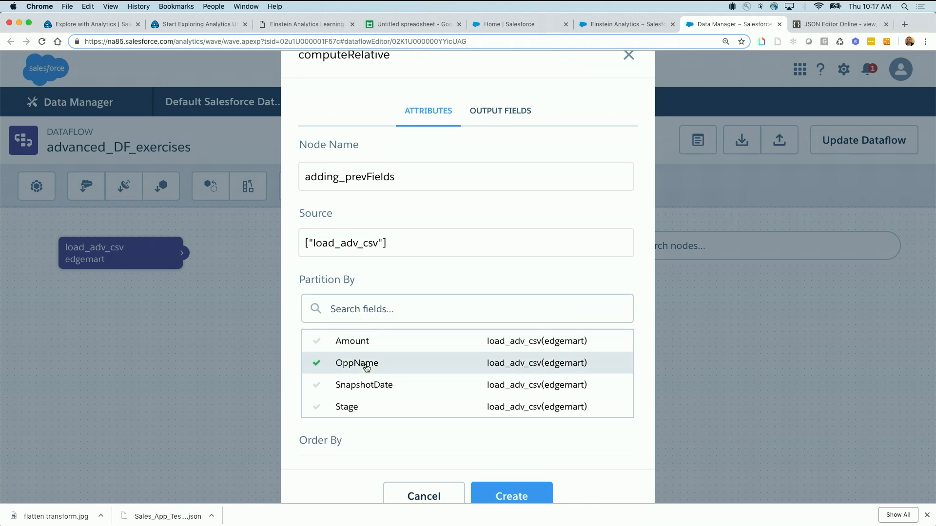
{"action": "left_click", "coordinate": [296, 354]}
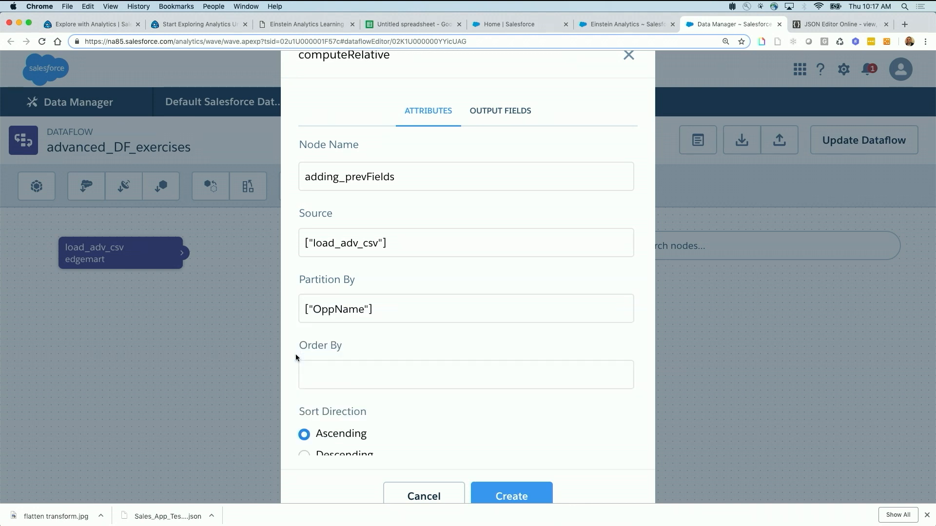
{"action": "left_click", "coordinate": [368, 379]}
{"action": "type", "text": "sn"}
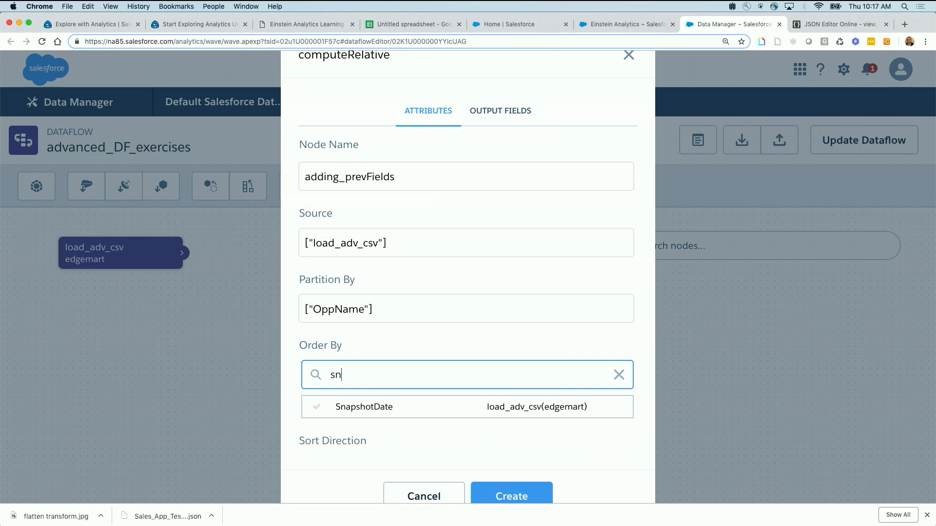
{"action": "left_click", "coordinate": [382, 407]}
{"action": "left_click", "coordinate": [293, 405]}
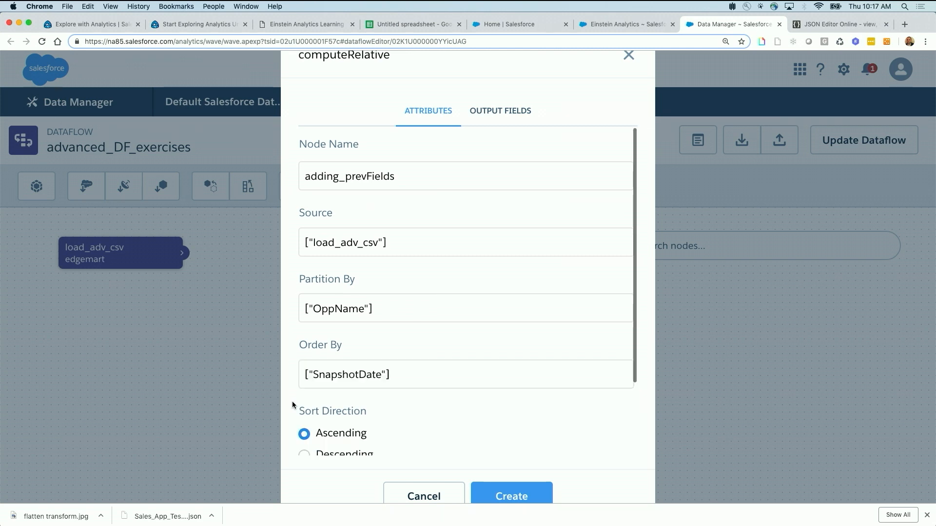
{"action": "scroll", "coordinate": [395, 424], "scroll_direction": "down", "scroll_amount": 4}
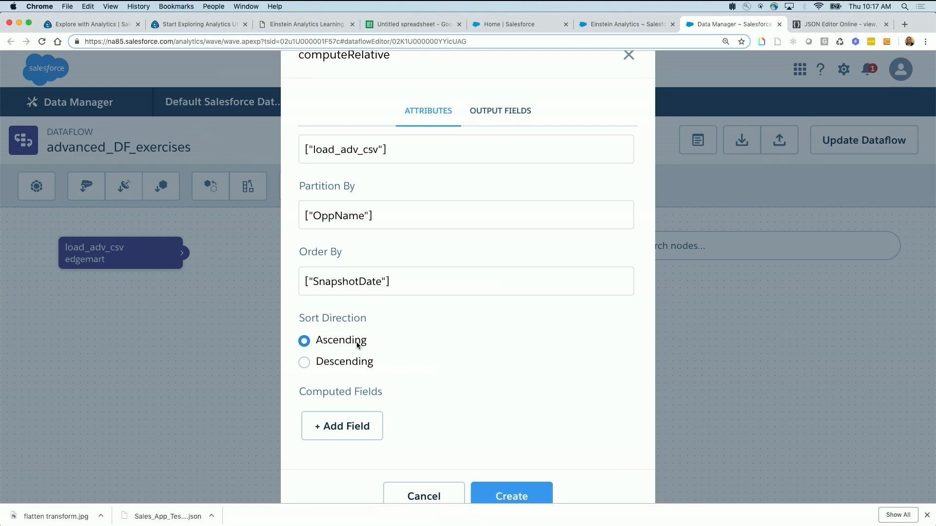
In the Google Sheets example, add a PrevStage column header in E1 and enter N/A for the first o1 row.
{"action": "left_click", "coordinate": [403, 25]}
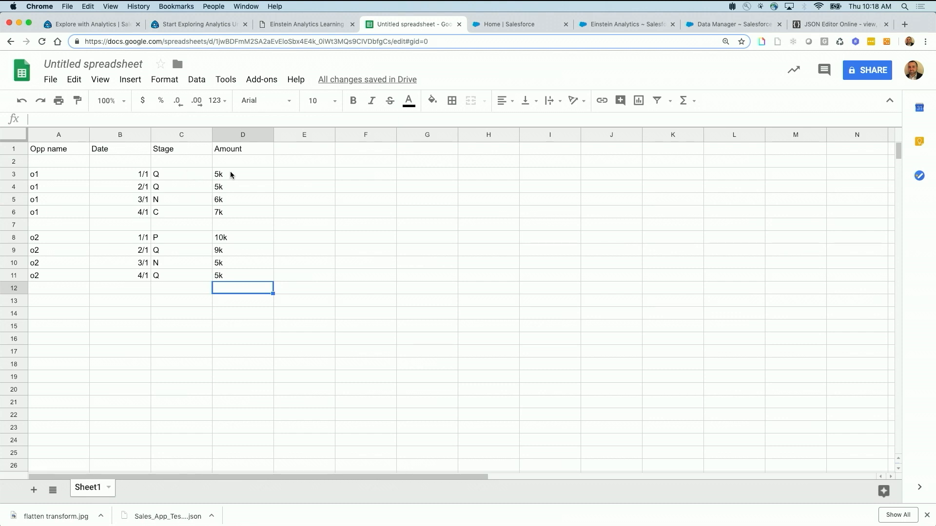
{"action": "left_click", "coordinate": [320, 151]}
{"action": "type", "text": "PrevStage"}
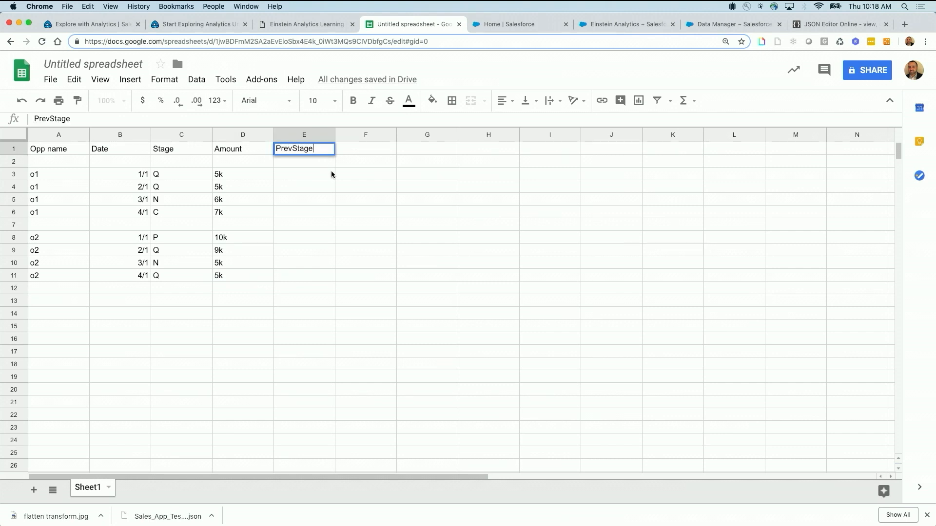
{"action": "left_click", "coordinate": [321, 179]}
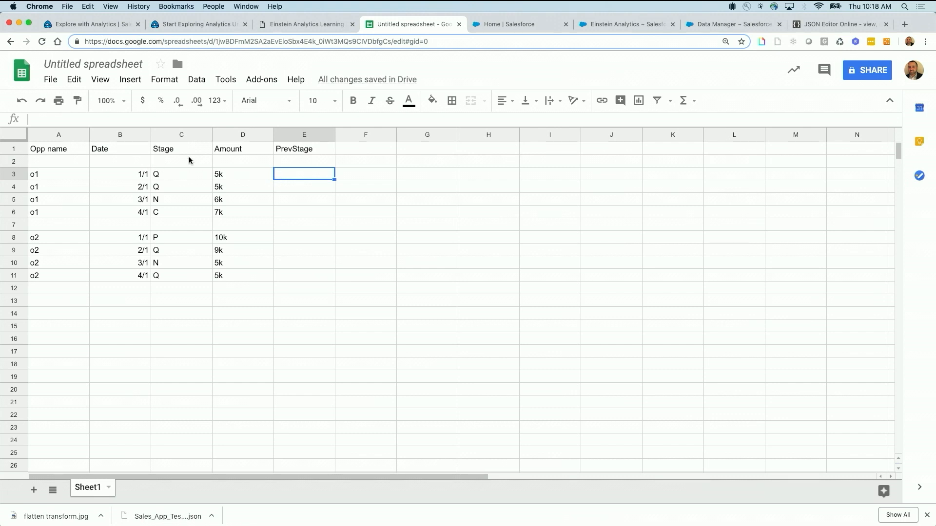
{"action": "type", "text": "-"}
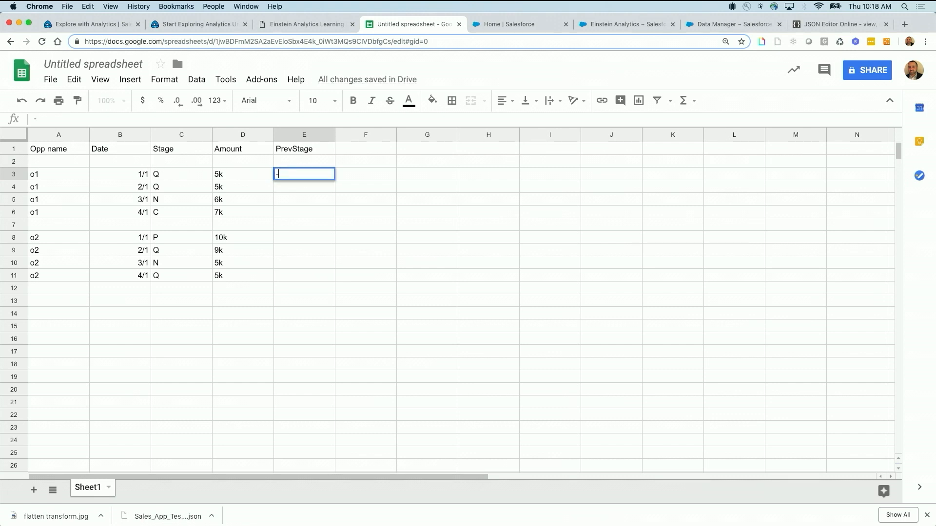
{"action": "type", "text": " or N"}
{"action": "key", "text": "BackSpace"}
{"action": "key", "text": "BackSpace"}
Fill PrevStage for the remaining o1 rows with Q, Q and N, and return to the computeRelative node in Data Manager.
{"action": "left_click", "coordinate": [308, 190]}
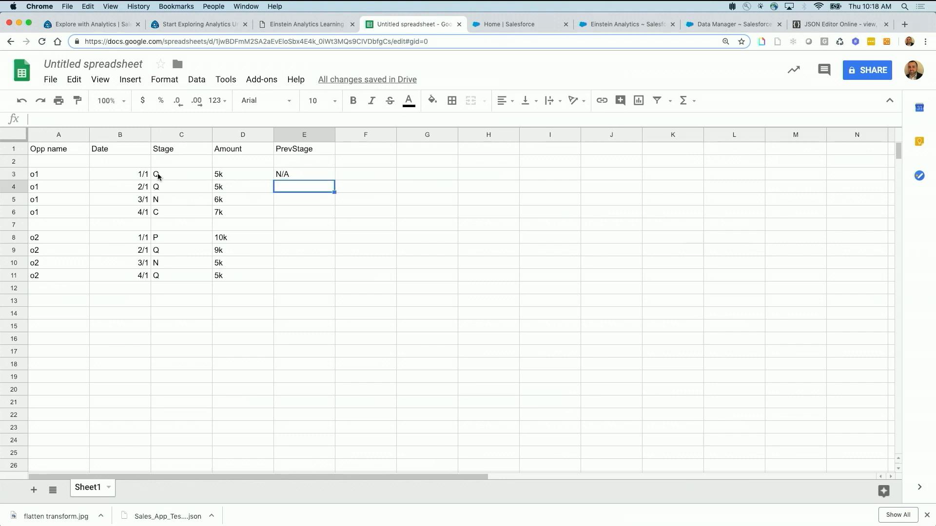
{"action": "type", "text": "Q"}
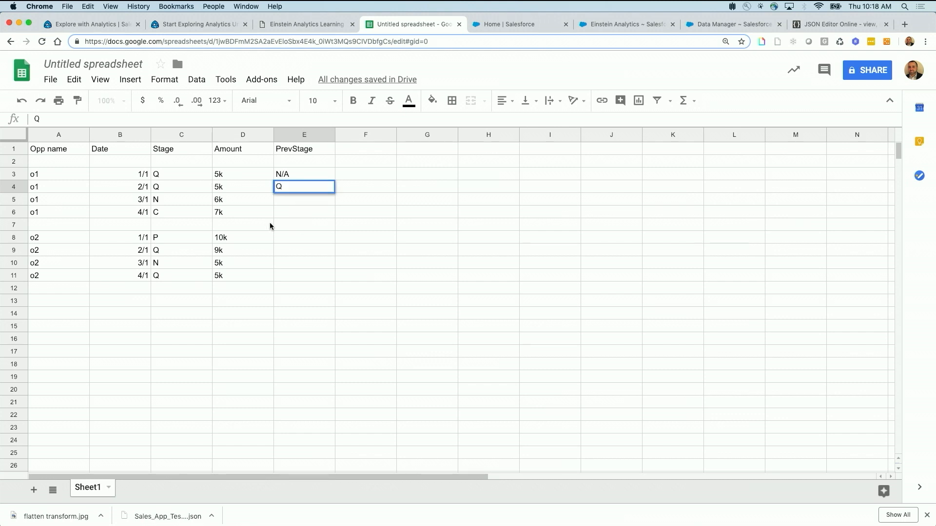
{"action": "left_click", "coordinate": [200, 199]}
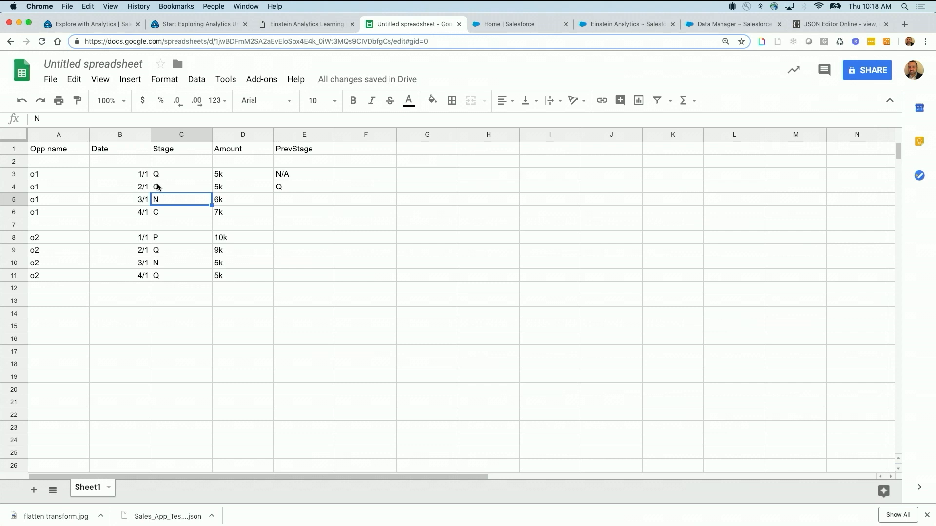
{"action": "left_click", "coordinate": [290, 203]}
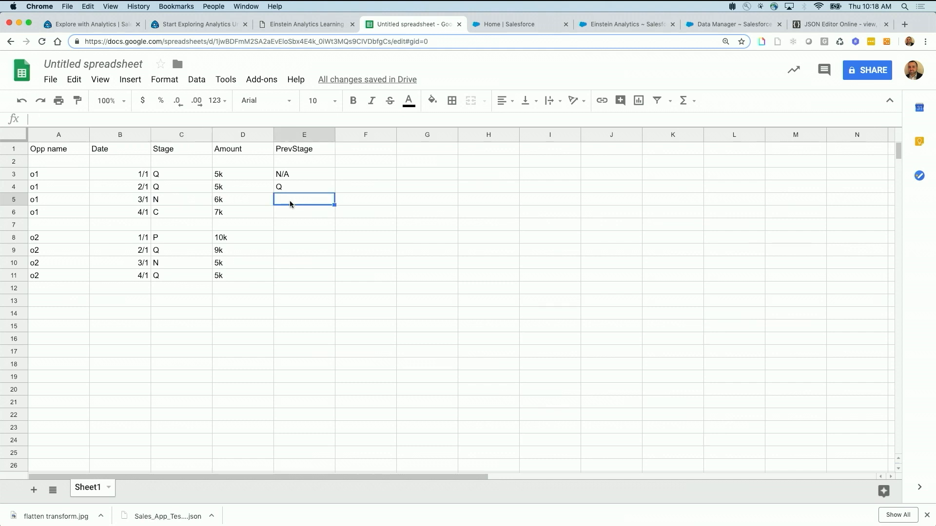
{"action": "type", "text": "Q"}
{"action": "left_click", "coordinate": [184, 211]}
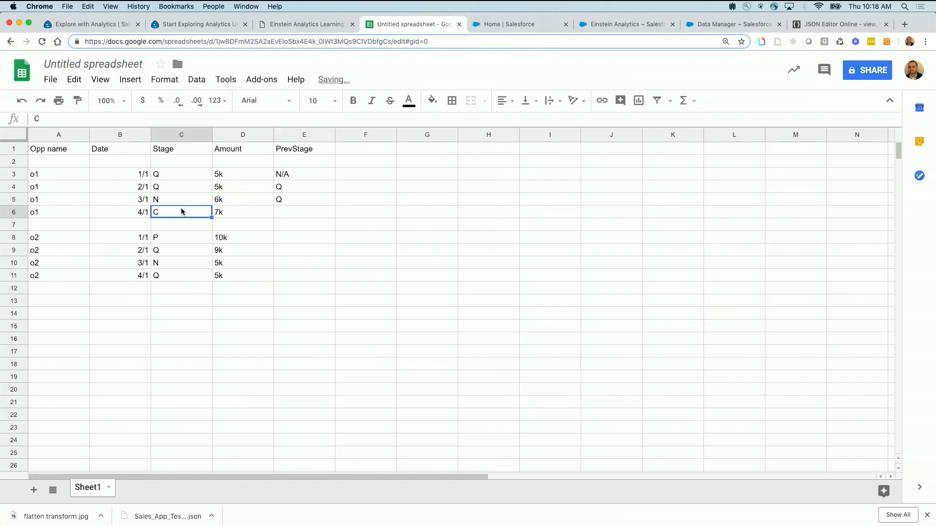
{"action": "double_click", "coordinate": [298, 218]}
{"action": "type", "text": "N"}
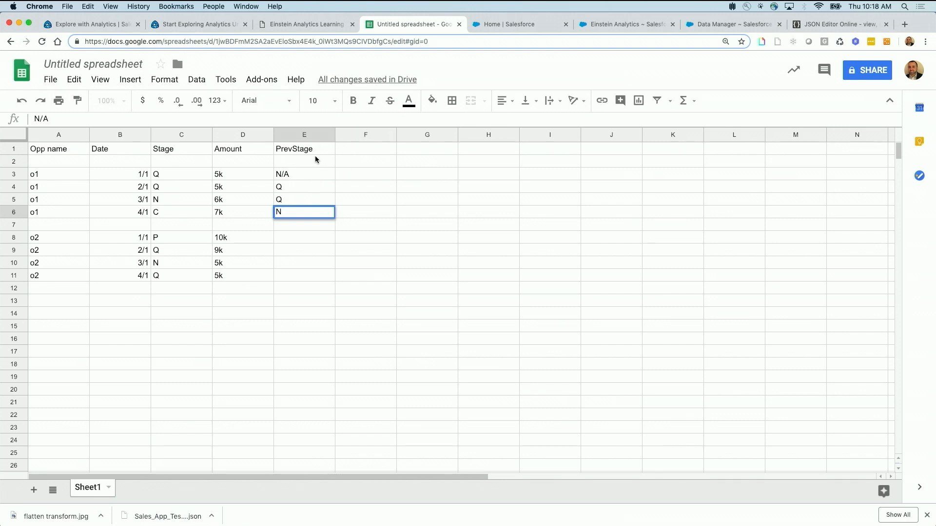
{"action": "left_click", "coordinate": [313, 242]}
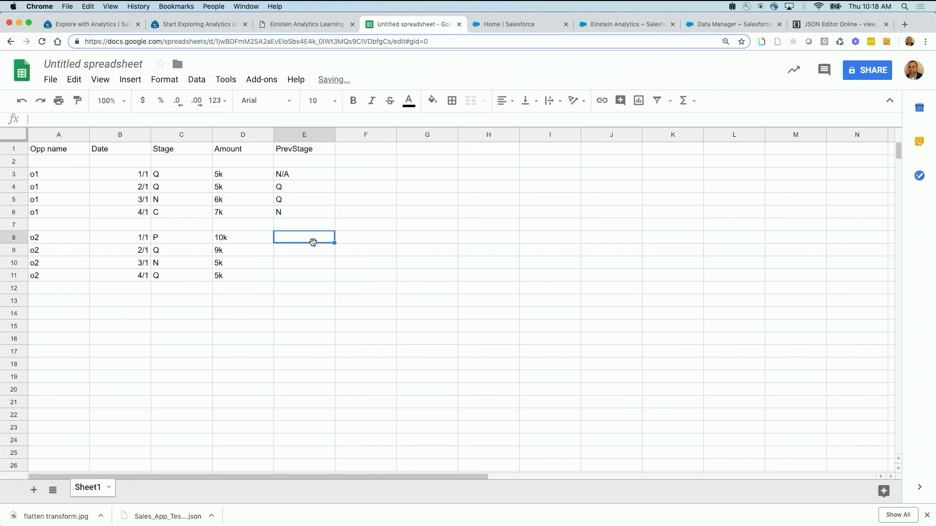
{"action": "left_click", "coordinate": [627, 22]}
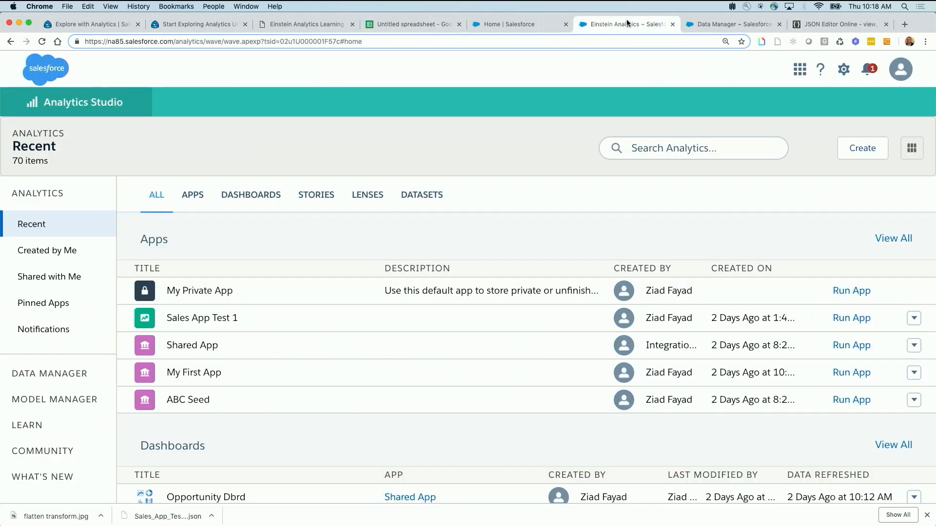
{"action": "left_click", "coordinate": [721, 25]}
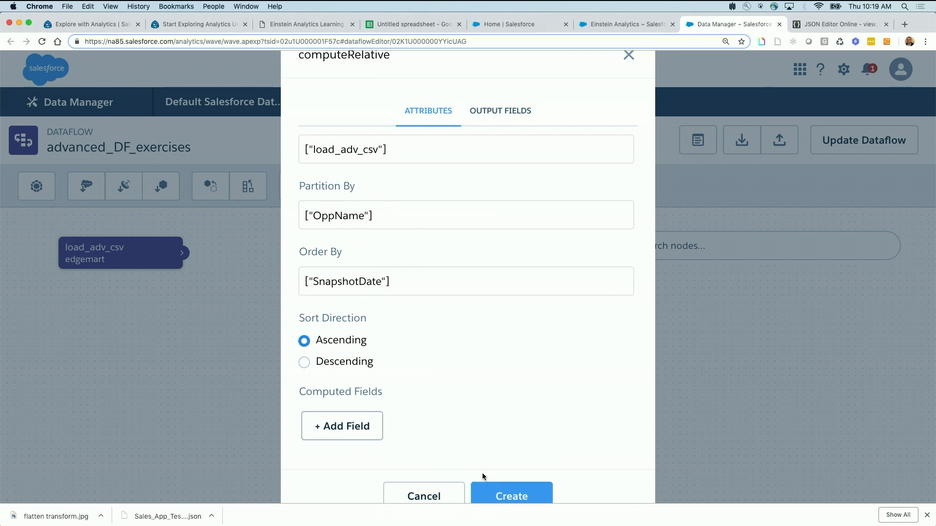
Add a computed field named PrevStage to the computeRelative node.
{"action": "left_click", "coordinate": [356, 431]}
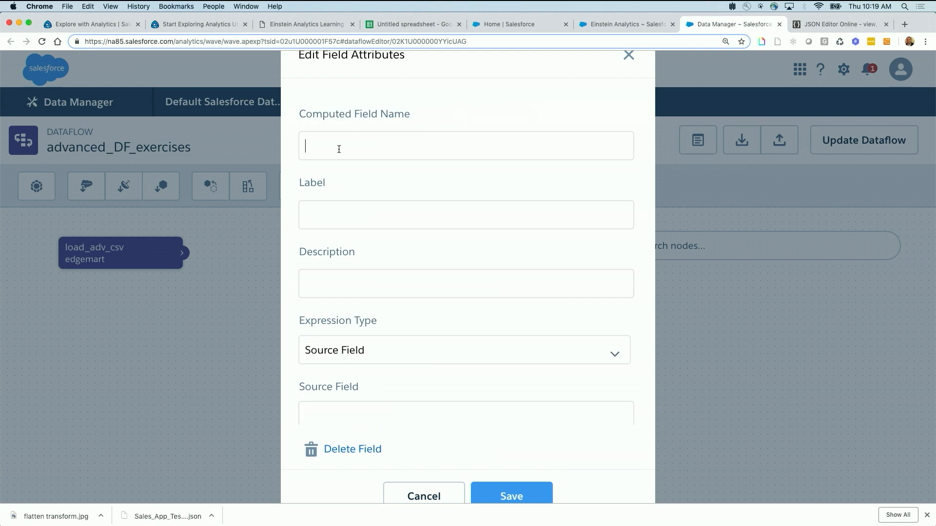
{"action": "type", "text": "PrevStage"}
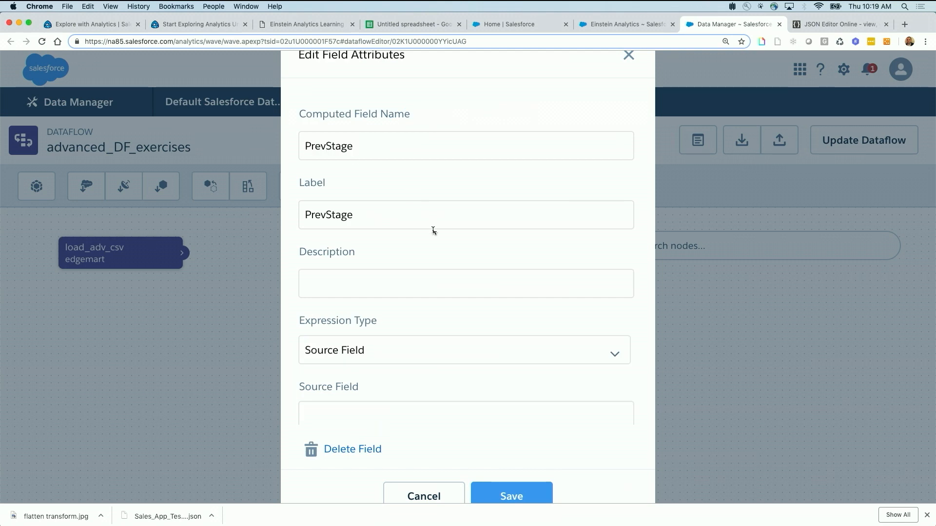
{"action": "scroll", "coordinate": [360, 286], "scroll_direction": "down", "scroll_amount": 5}
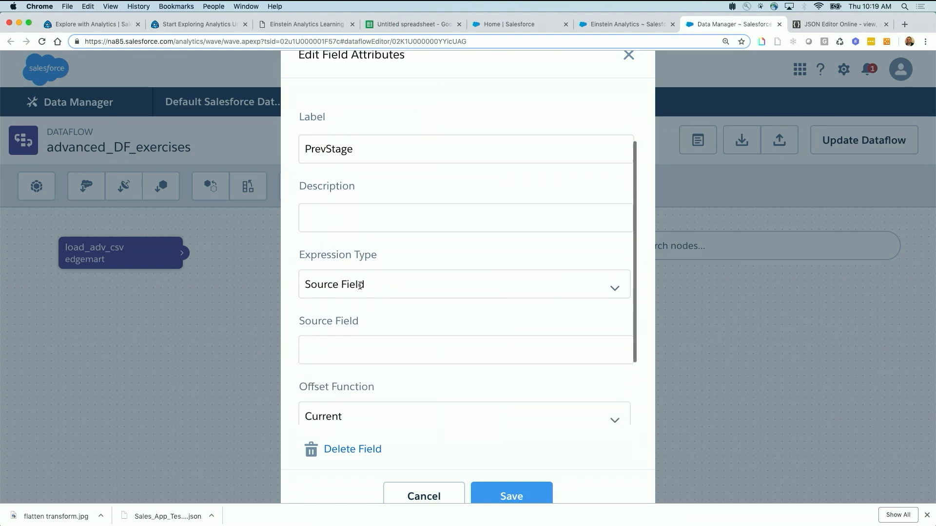
Keep the Source Field expression type for PrevStage and choose Stage as its source field, consulting the spreadsheet example.
{"action": "left_click", "coordinate": [360, 233]}
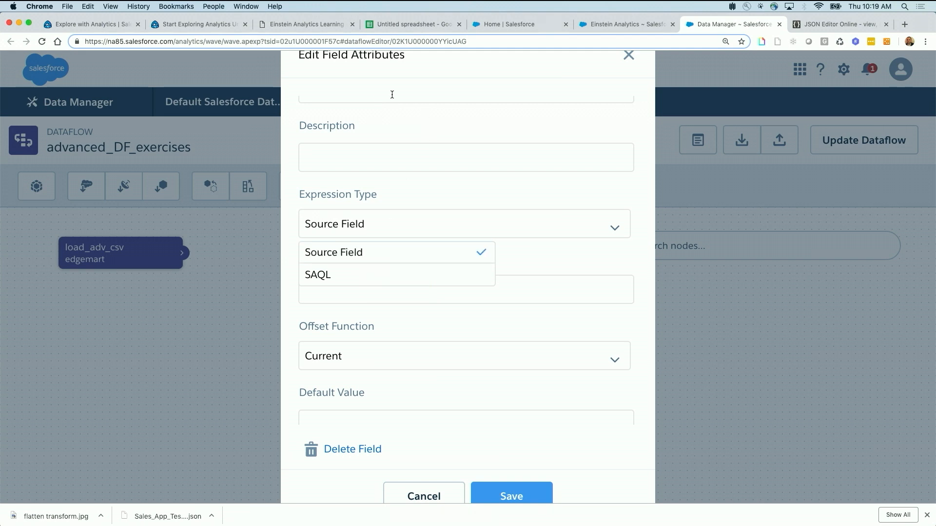
{"action": "left_click", "coordinate": [399, 24]}
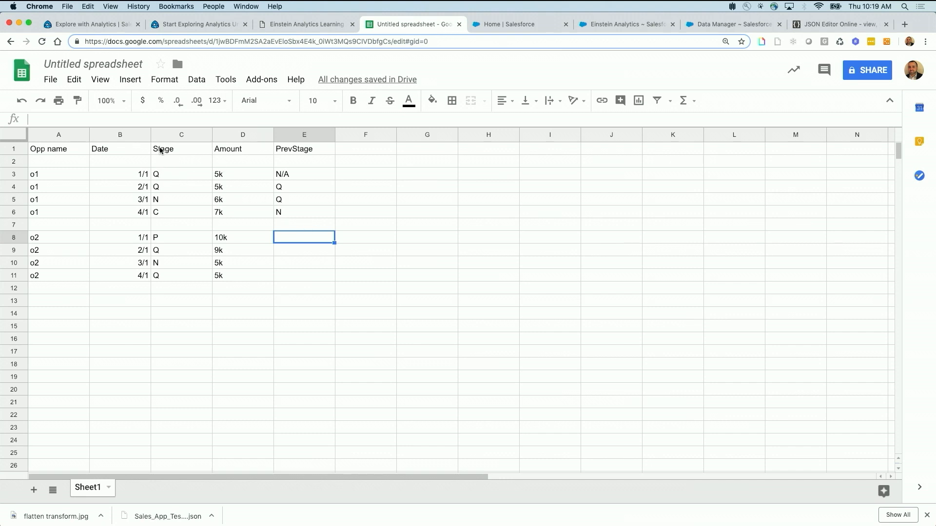
{"action": "left_click", "coordinate": [704, 24]}
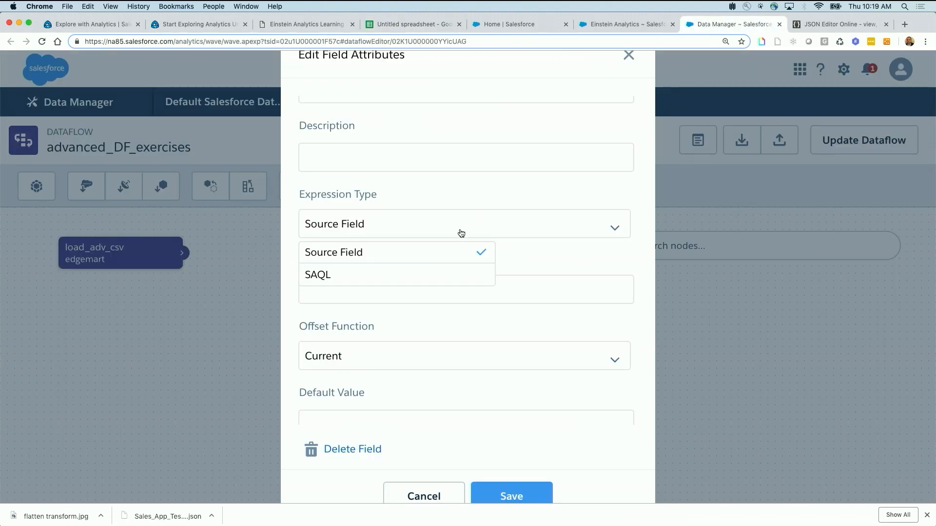
{"action": "left_click", "coordinate": [398, 256]}
{"action": "left_click", "coordinate": [389, 291]}
{"action": "type", "text": "sta"}
{"action": "left_click", "coordinate": [393, 324]}
Set PrevStage's offset function to Previous with default value N/A, check the logic against the spreadsheet example, and save the field.
{"action": "scroll", "coordinate": [398, 359], "scroll_direction": "down", "scroll_amount": 1}
{"action": "left_click", "coordinate": [378, 360]}
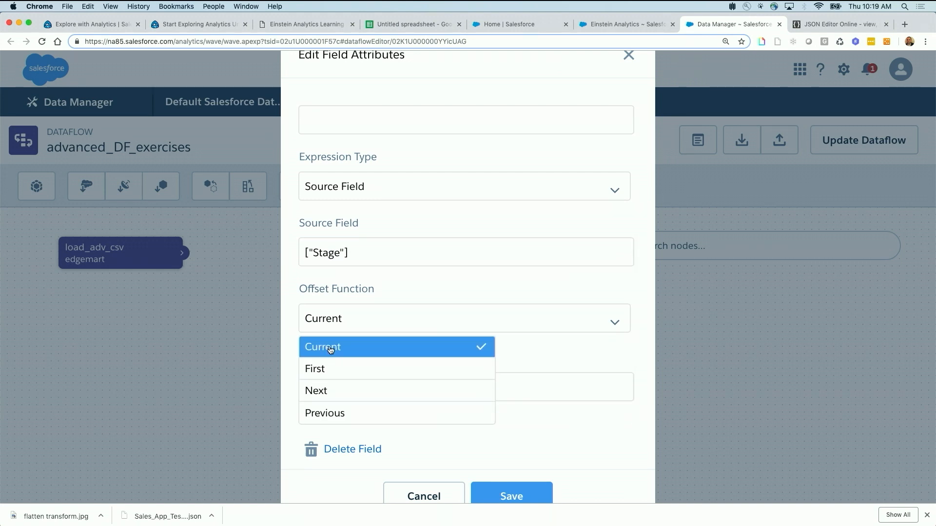
{"action": "left_click", "coordinate": [360, 418]}
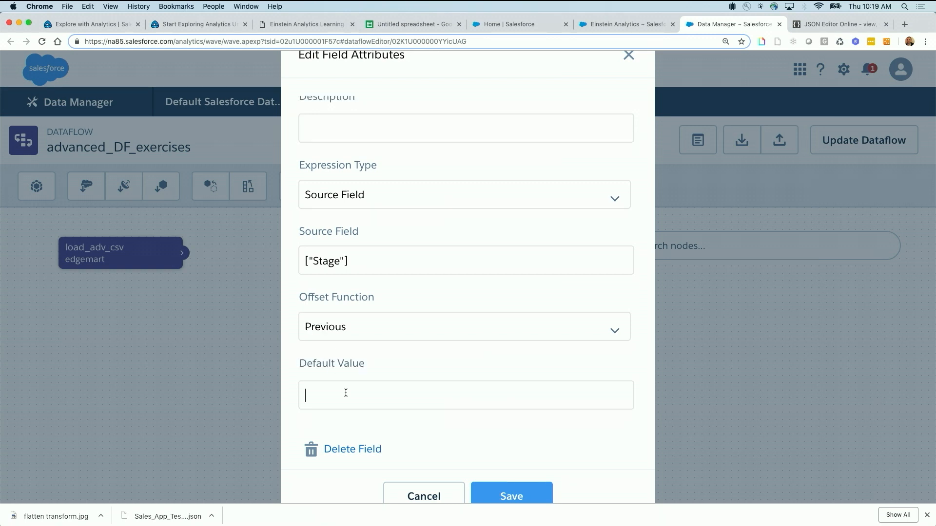
{"action": "type", "text": "N/A"}
{"action": "left_click", "coordinate": [398, 29]}
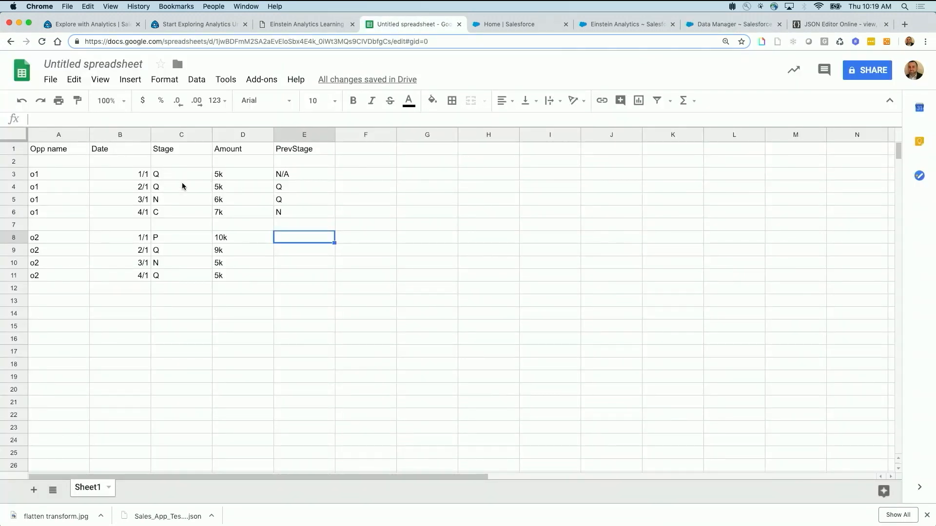
{"action": "left_click", "coordinate": [16, 200]}
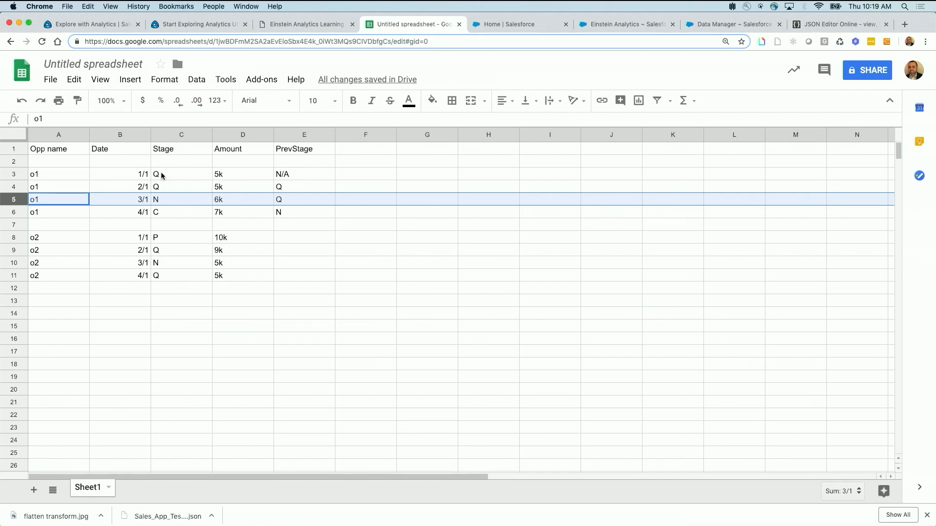
{"action": "left_click", "coordinate": [716, 25]}
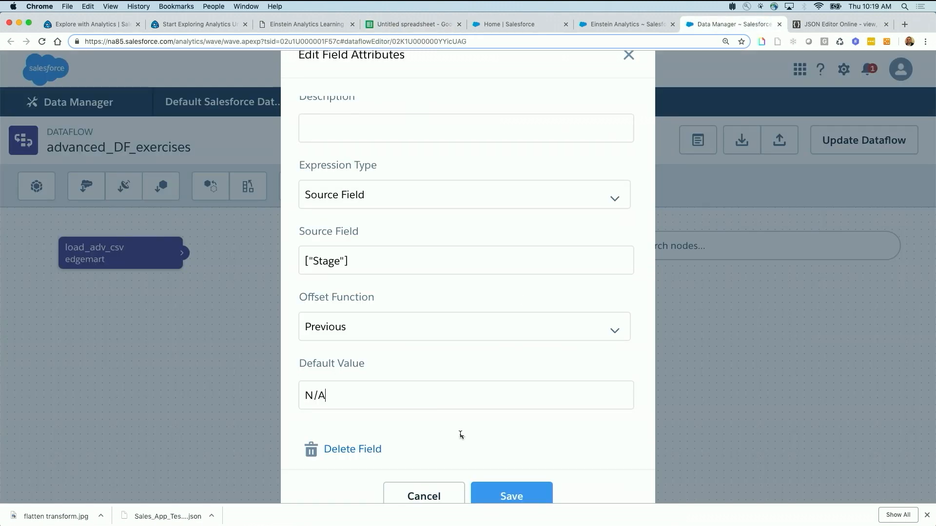
{"action": "left_click", "coordinate": [497, 493]}
Add a second computed field named ChangeStatus and set its expression type to SAQL.
{"action": "scroll", "coordinate": [371, 405], "scroll_direction": "down", "scroll_amount": 5}
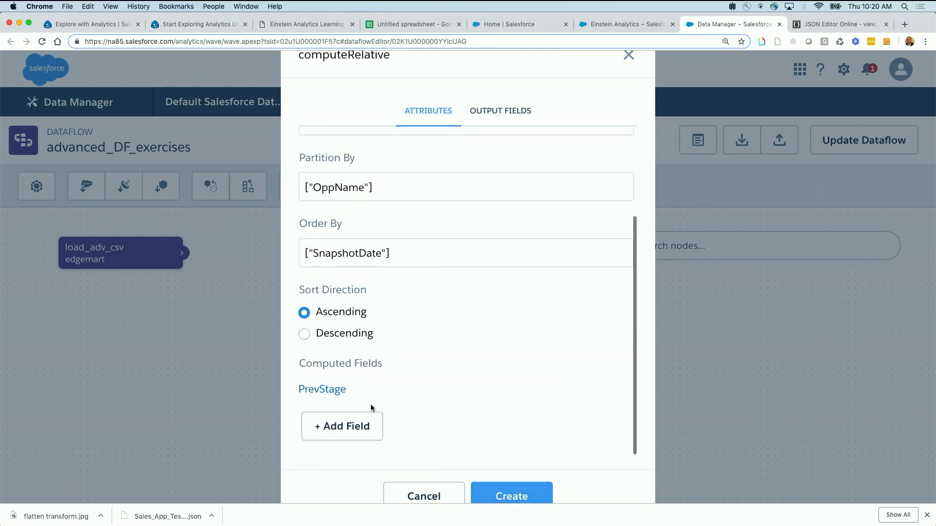
{"action": "left_click", "coordinate": [336, 431]}
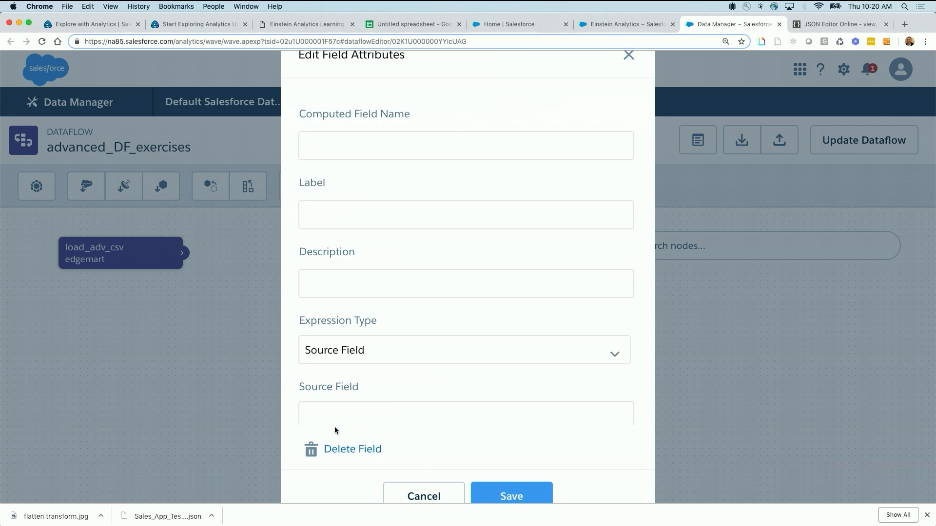
{"action": "left_click", "coordinate": [370, 148]}
{"action": "type", "text": "ChangeStatus"}
{"action": "scroll", "coordinate": [417, 209], "scroll_direction": "down", "scroll_amount": 3}
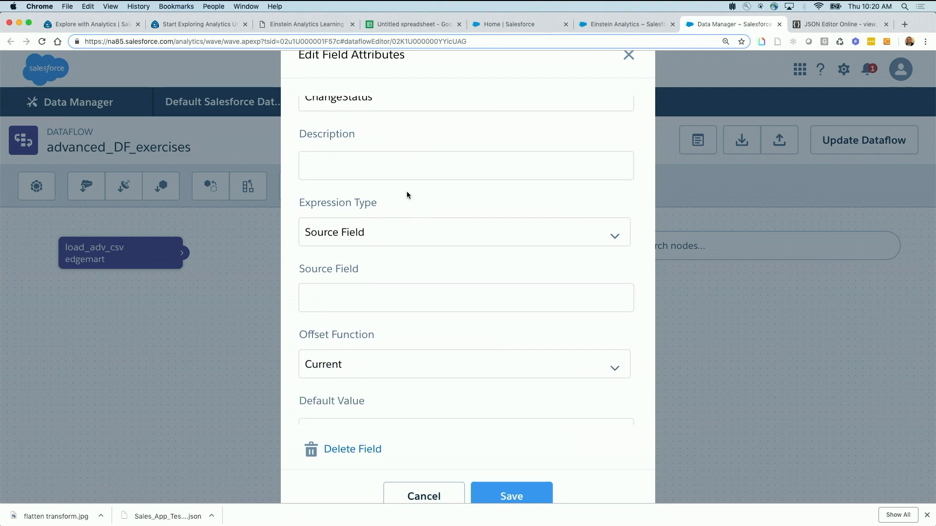
{"action": "left_click", "coordinate": [402, 233]}
{"action": "left_click", "coordinate": [373, 279]}
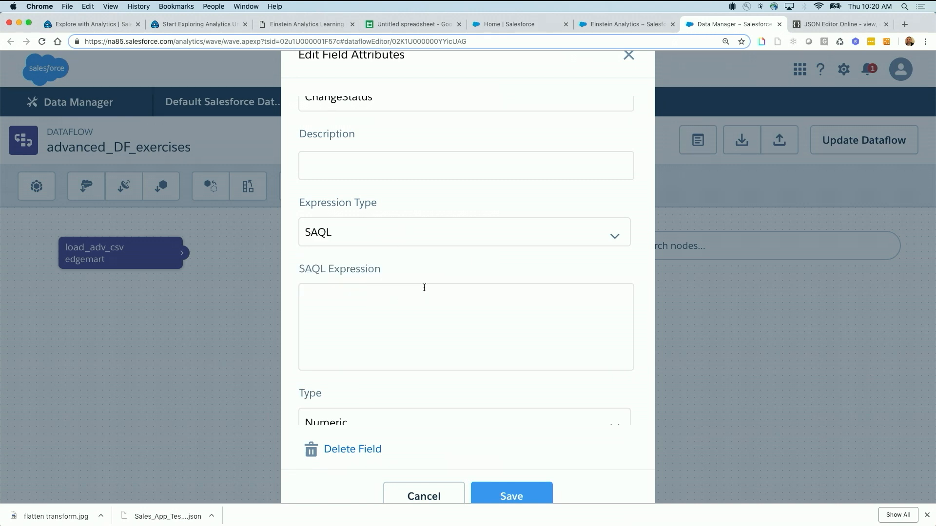
Switch to JSON Editor Online and examine the changestatus case expression comparing current and previous Amount.
{"action": "left_click", "coordinate": [833, 25]}
{"action": "scroll", "coordinate": [308, 309], "scroll_direction": "down", "scroll_amount": 10}
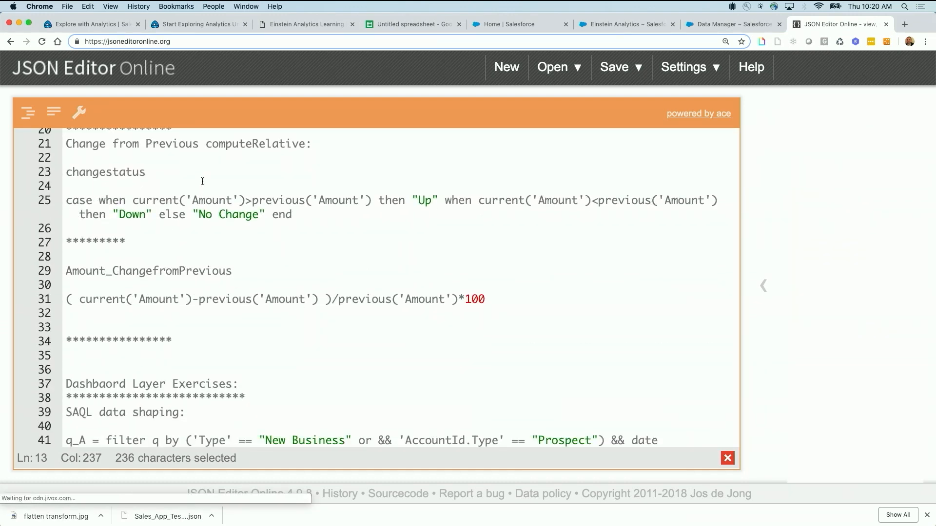
{"action": "left_click_drag", "start_coordinate": [66, 204], "coordinate": [423, 215]}
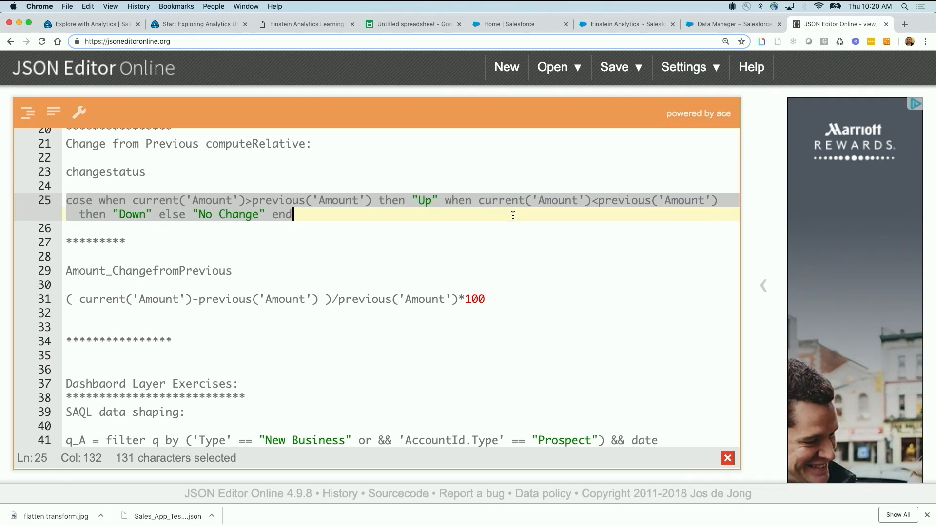
Replace the word Up in the changestatus expression with the ⬆️ emoji copied from Emojipedia's Up Arrow page.
{"action": "left_click", "coordinate": [428, 199]}
{"action": "left_click_drag", "start_coordinate": [428, 199], "coordinate": [419, 200]}
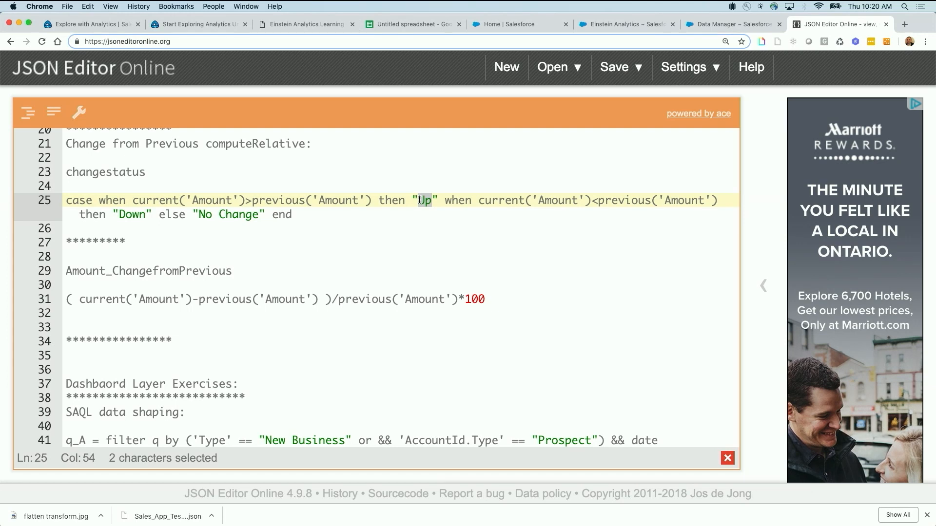
{"action": "left_click", "coordinate": [902, 27]}
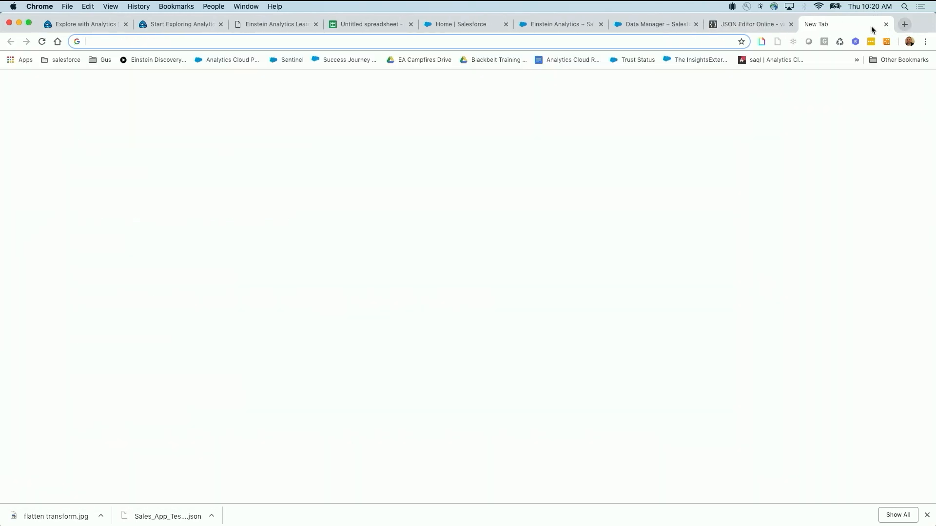
{"action": "left_click", "coordinate": [427, 217]}
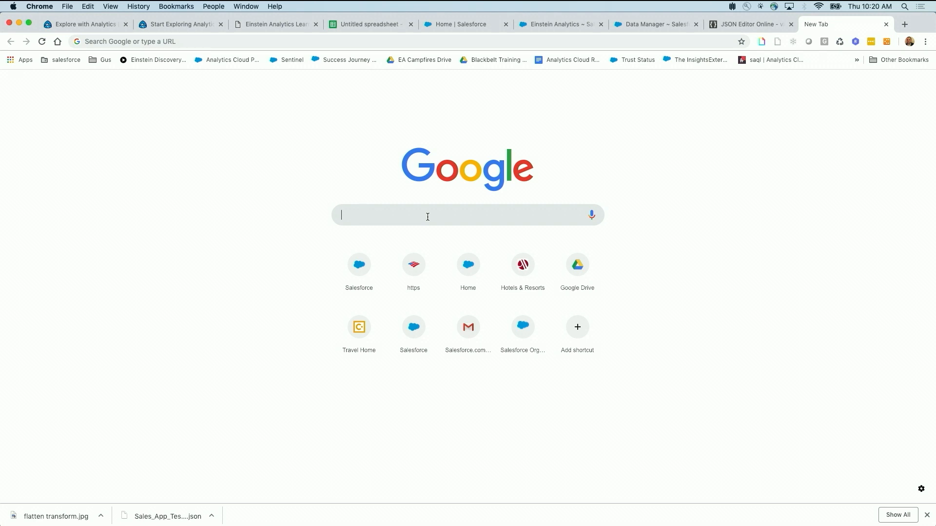
{"action": "type", "text": "up arrow"}
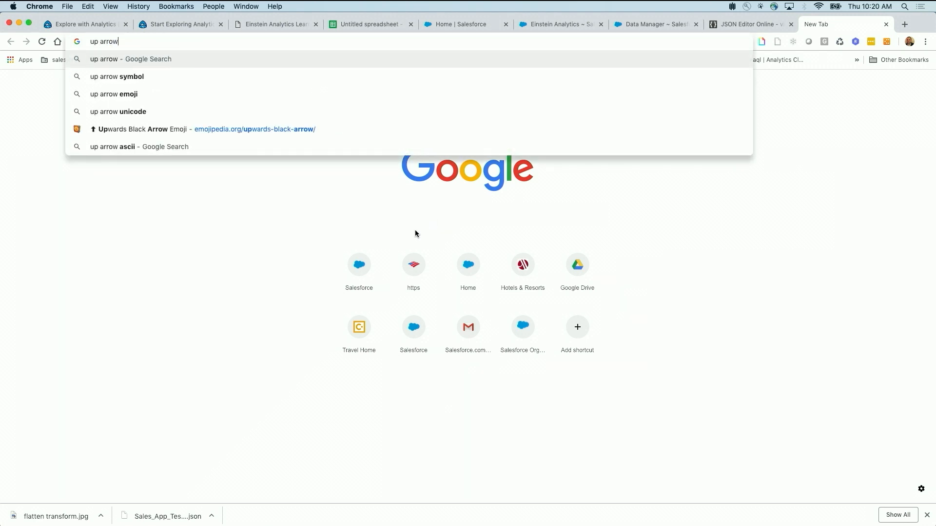
{"action": "left_click", "coordinate": [129, 95]}
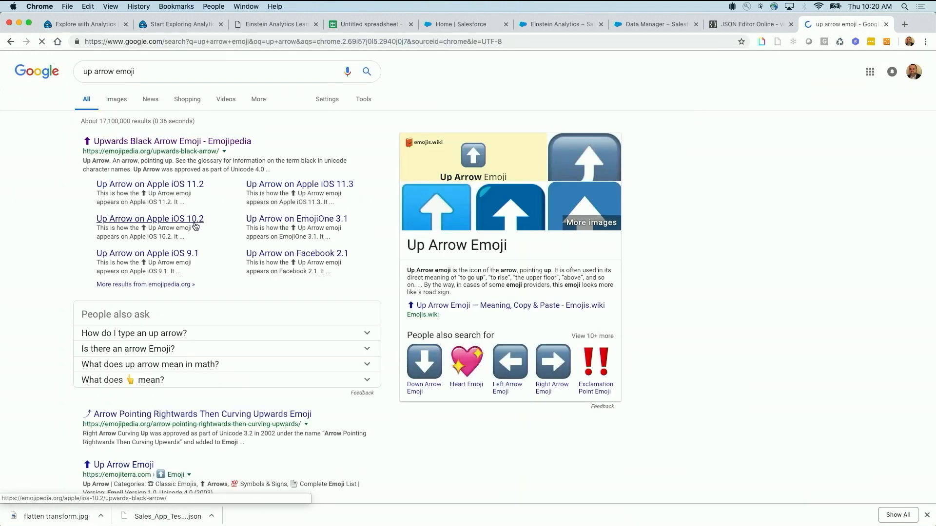
{"action": "left_click", "coordinate": [126, 141]}
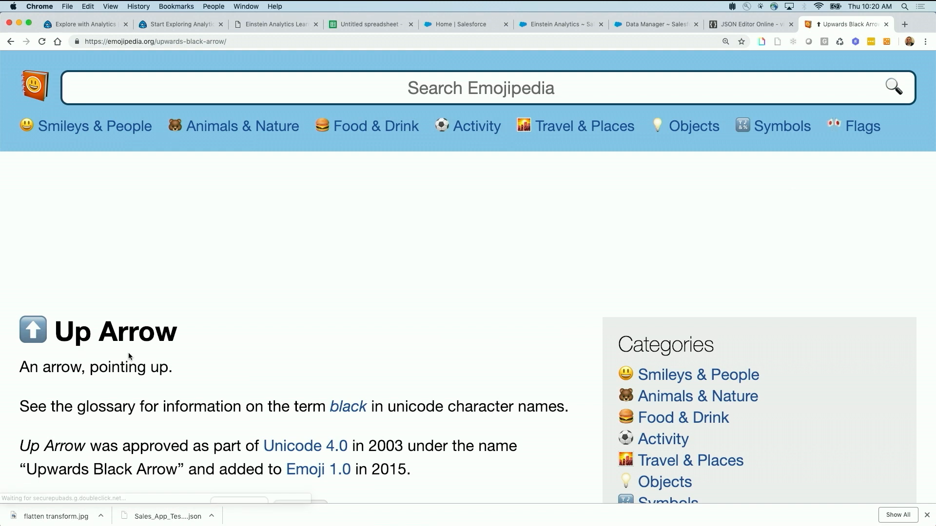
{"action": "scroll", "coordinate": [127, 352], "scroll_direction": "down", "scroll_amount": 3}
{"action": "left_click", "coordinate": [239, 388]}
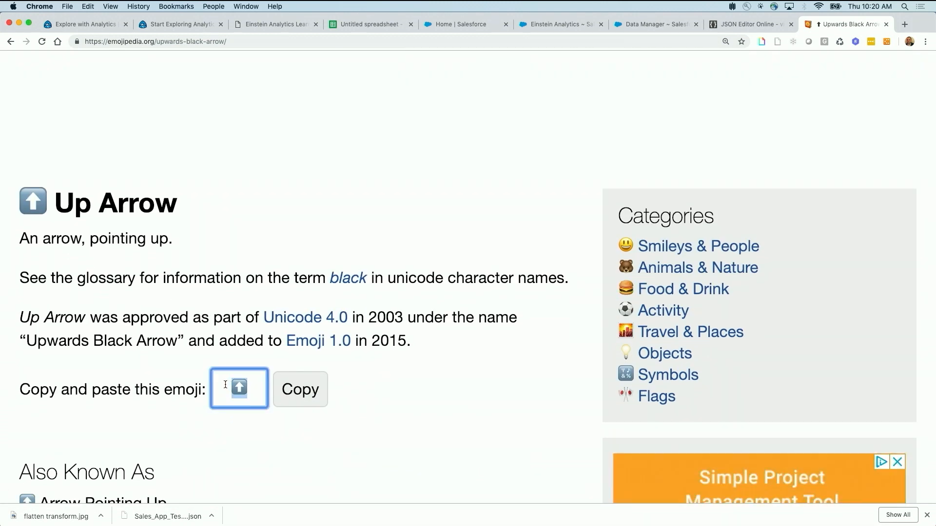
{"action": "left_click", "coordinate": [886, 25]}
{"action": "type", "text": "⬆️"}
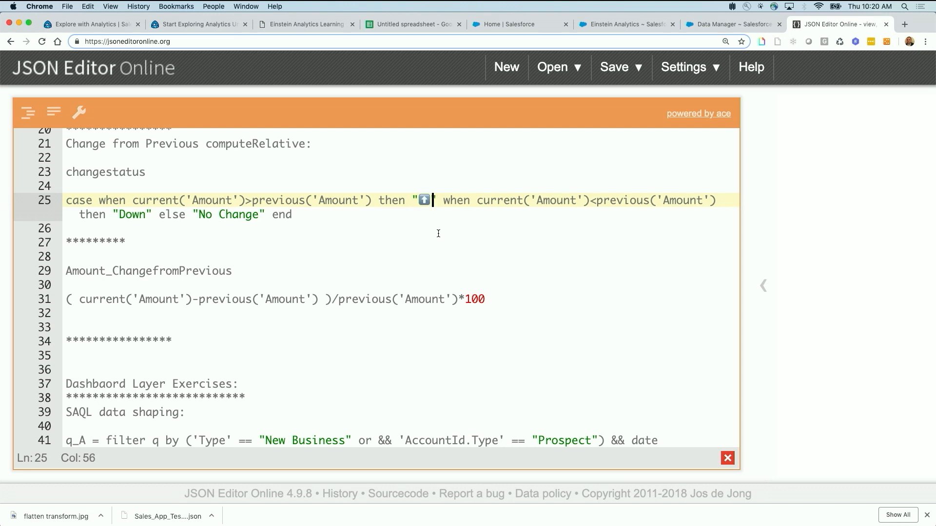
Copy the complete changestatus case expression into the SAQL expression of the ChangeStatus field in Data Manager.
{"action": "left_click_drag", "start_coordinate": [292, 214], "coordinate": [53, 205]}
{"action": "key", "text": "super+c"}
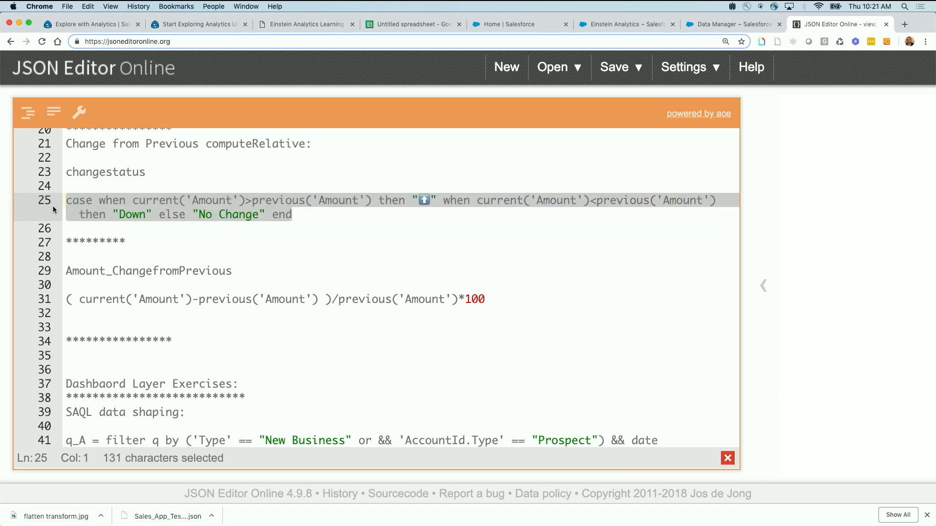
{"action": "left_click", "coordinate": [728, 24]}
{"action": "left_click", "coordinate": [416, 316]}
{"action": "key", "text": "super+v"}
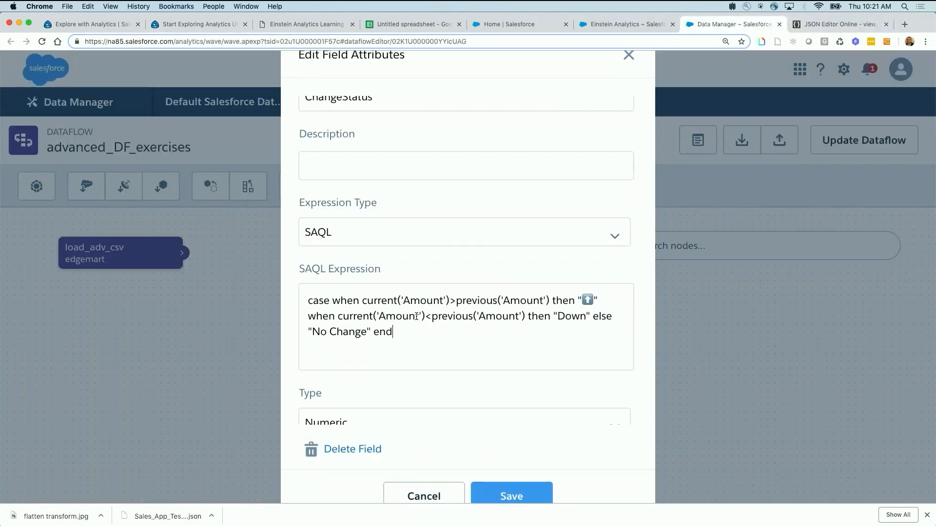
Set the ChangeStatus field's type to Text and save the field.
{"action": "scroll", "coordinate": [495, 359], "scroll_direction": "down", "scroll_amount": 4}
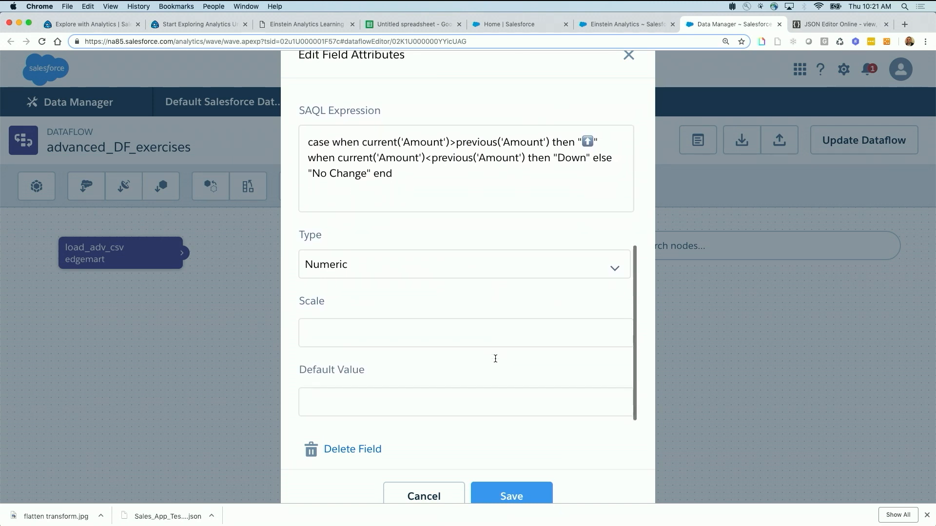
{"action": "left_click", "coordinate": [346, 274]}
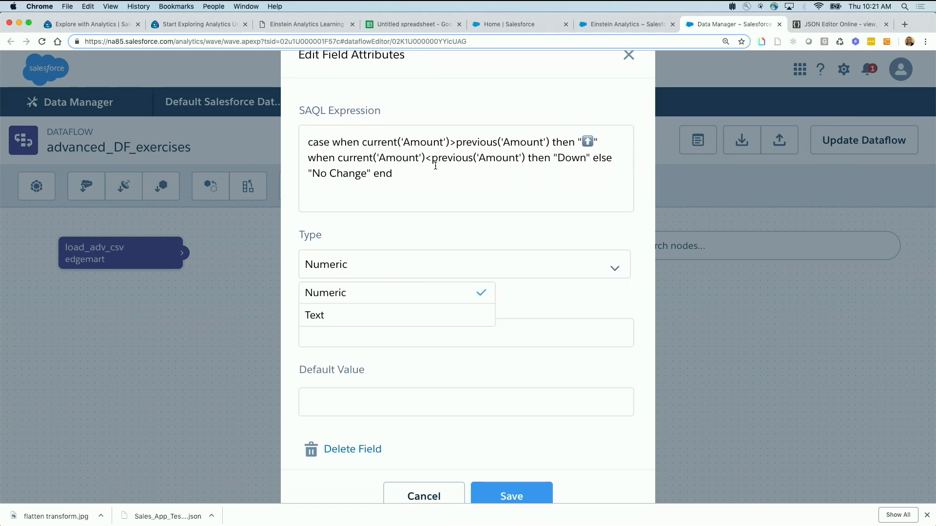
{"action": "left_click", "coordinate": [345, 317]}
{"action": "scroll", "coordinate": [365, 349], "scroll_direction": "down", "scroll_amount": 1}
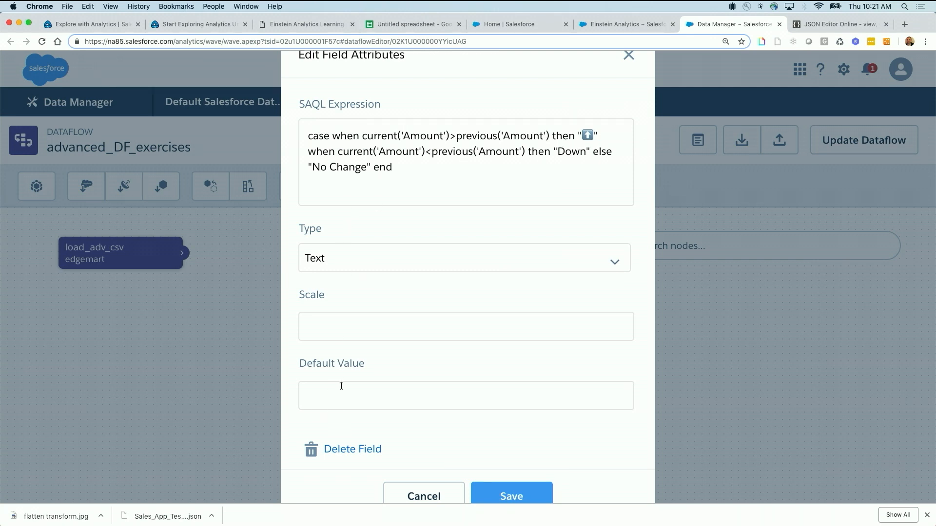
{"action": "left_click", "coordinate": [513, 489]}
Add a computed field named change_precent to the computeRelative node and set its expression type to SAQL.
{"action": "scroll", "coordinate": [387, 426], "scroll_direction": "down", "scroll_amount": 5}
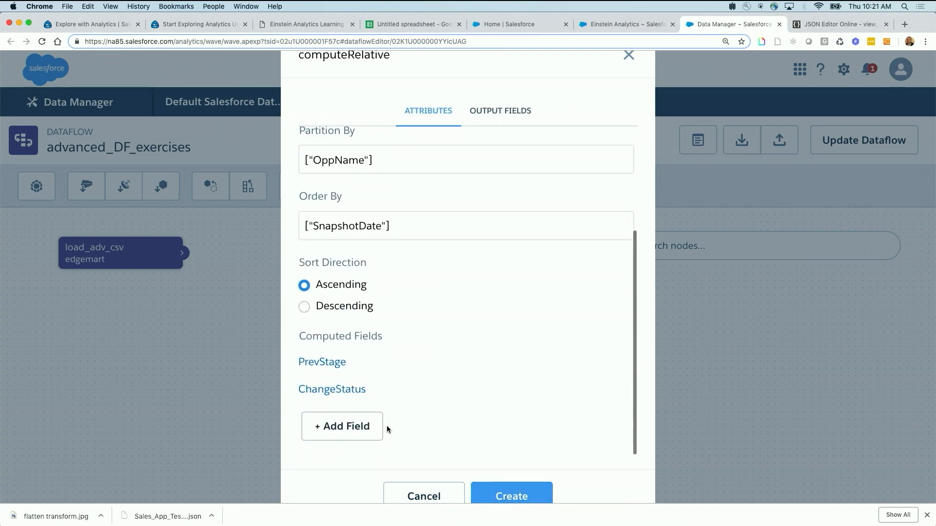
{"action": "left_click", "coordinate": [336, 436]}
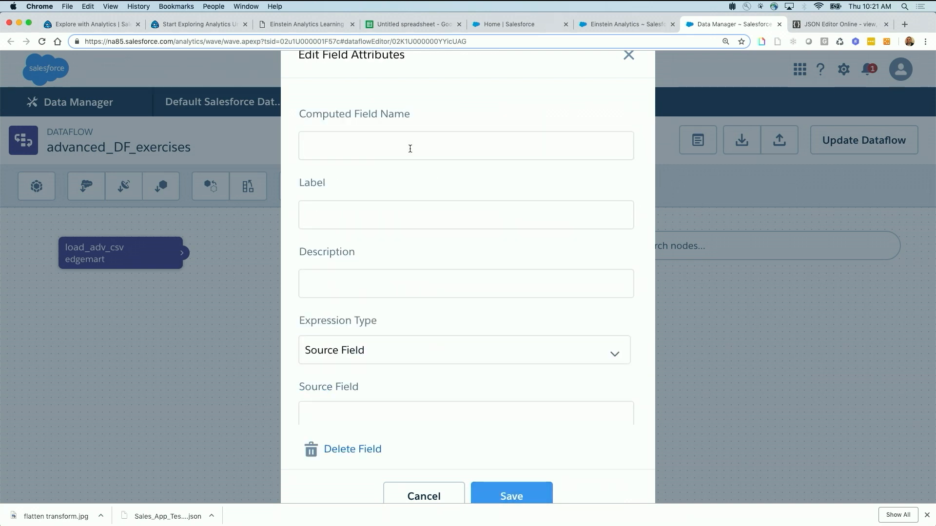
{"action": "type", "text": "change_"}
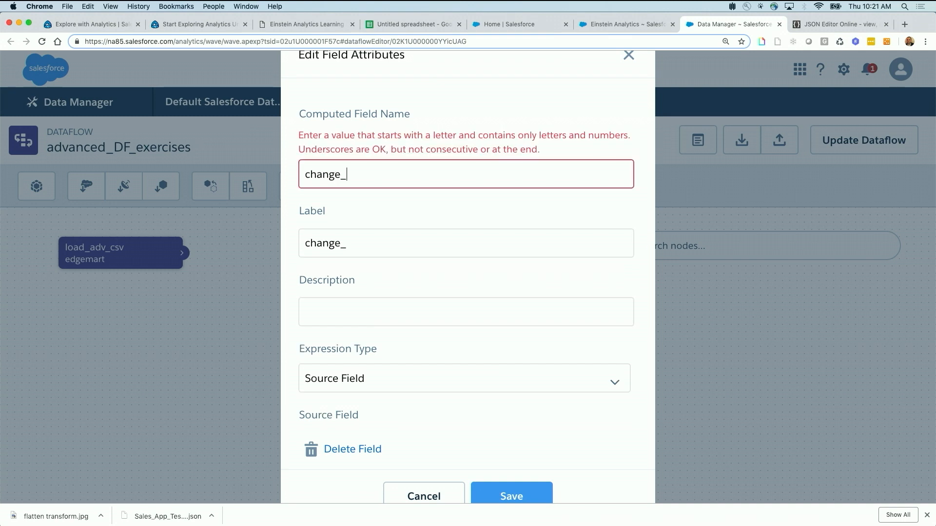
{"action": "type", "text": "precent"}
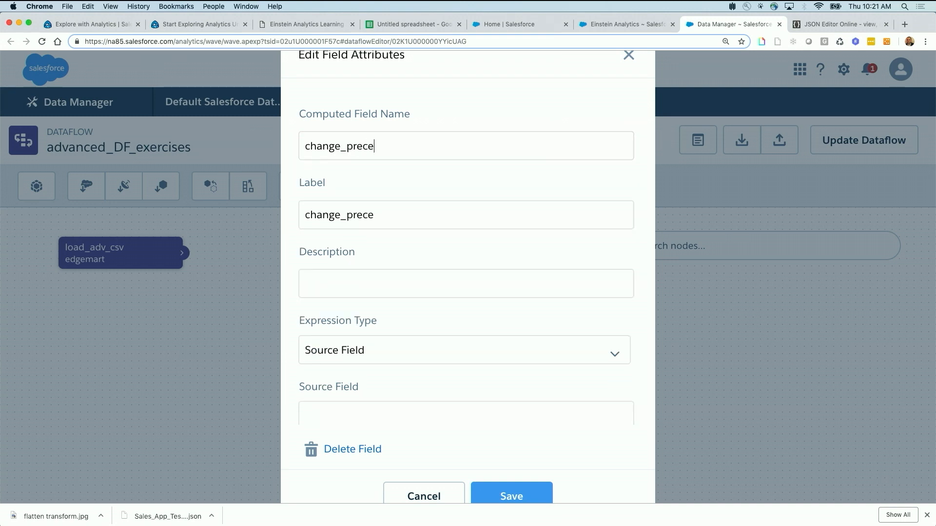
{"action": "scroll", "coordinate": [418, 287], "scroll_direction": "down", "scroll_amount": 4}
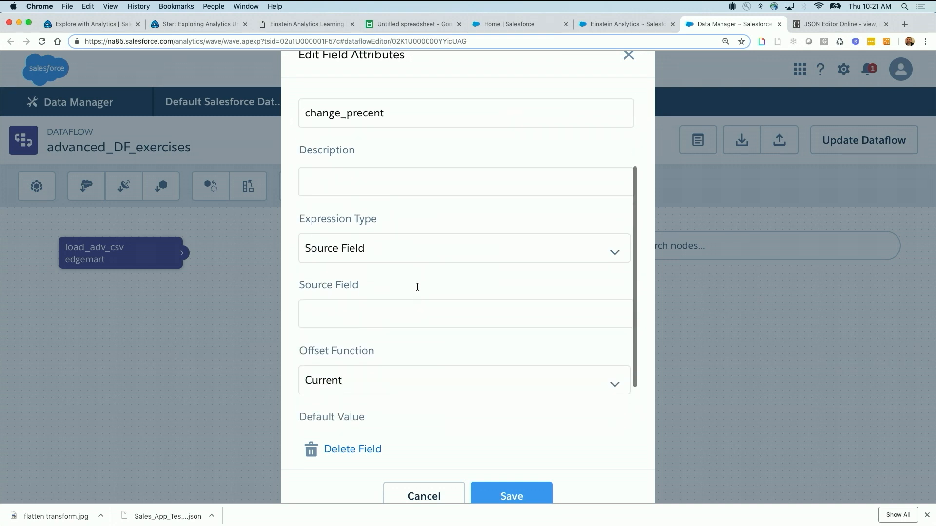
{"action": "left_click", "coordinate": [399, 244]}
{"action": "left_click", "coordinate": [365, 295]}
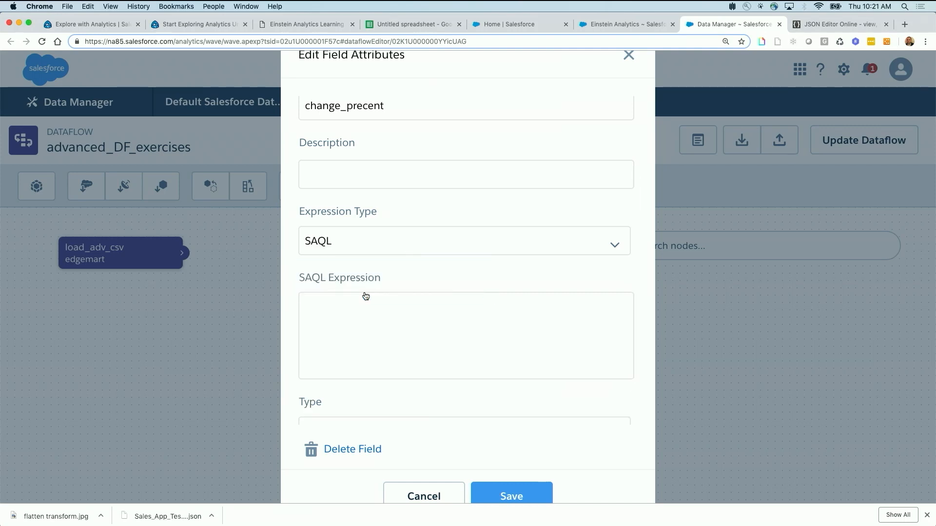
Copy the Amount_ChangefromPrevious formula from JSON Editor Online into the SAQL expression of the change_precent field in Data Manager.
{"action": "left_click", "coordinate": [835, 21]}
{"action": "scroll", "coordinate": [381, 250], "scroll_direction": "down", "scroll_amount": 5}
{"action": "scroll", "coordinate": [377, 256], "scroll_direction": "up", "scroll_amount": 5}
{"action": "scroll", "coordinate": [377, 257], "scroll_direction": "up", "scroll_amount": 1}
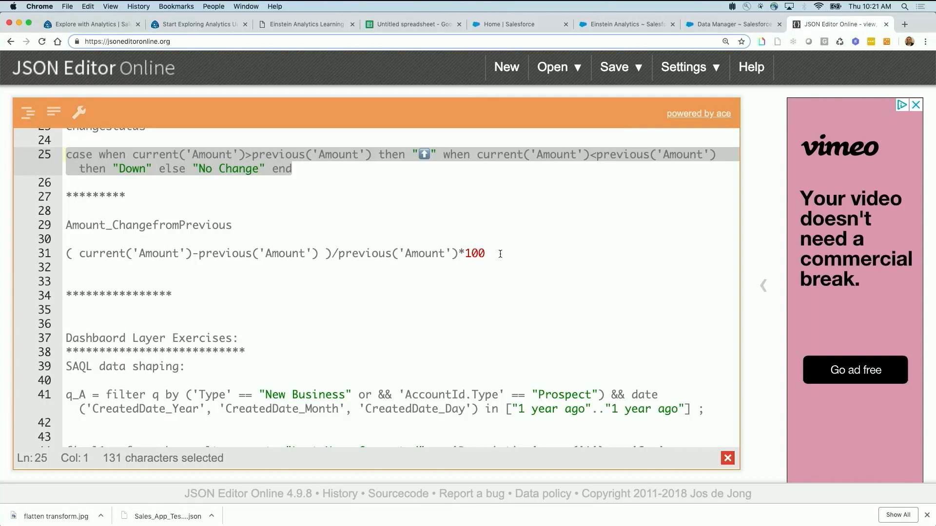
{"action": "left_click_drag", "start_coordinate": [501, 254], "coordinate": [257, 246]}
{"action": "left_click_drag", "start_coordinate": [192, 243], "coordinate": [65, 250]}
{"action": "key", "text": "super+c"}
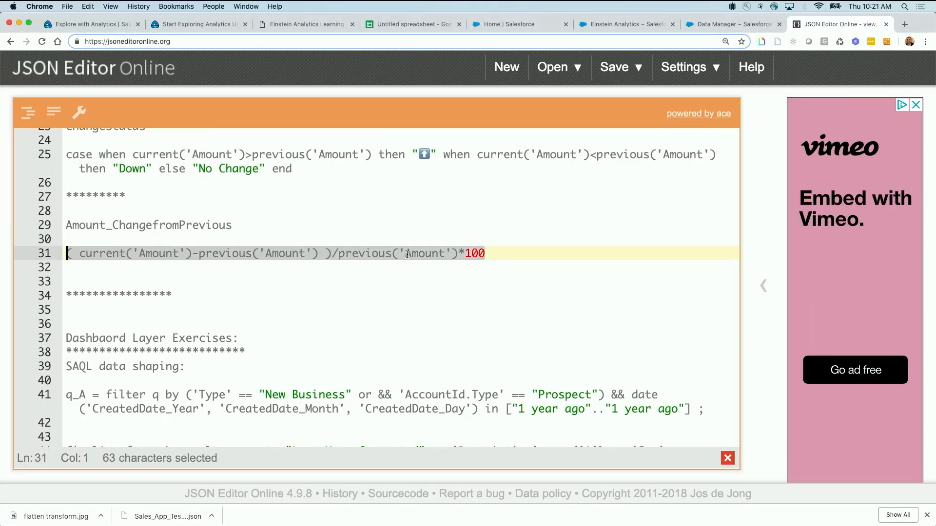
{"action": "left_click", "coordinate": [736, 25]}
{"action": "key", "text": "super+v"}
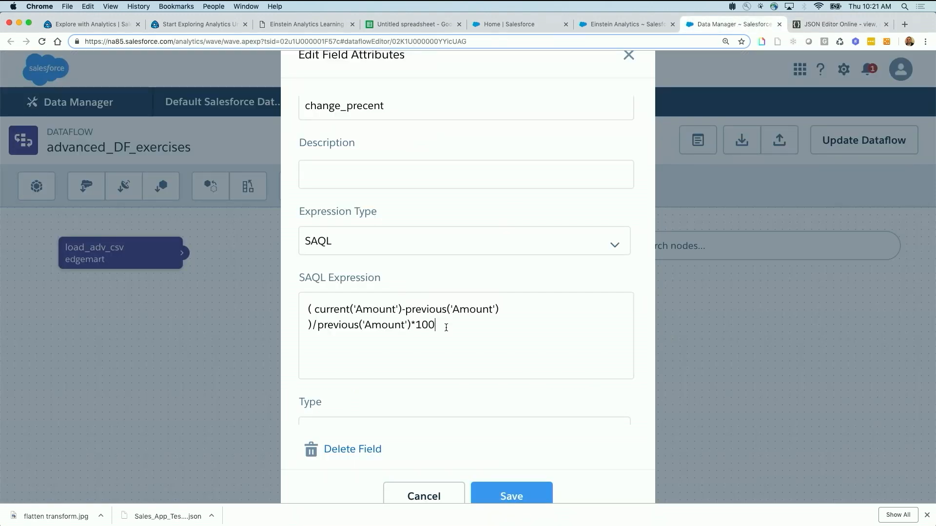
Save the numeric change_precent field with scale 0 and default value 0, and create the adding_prevFields computeRelative node.
{"action": "scroll", "coordinate": [498, 358], "scroll_direction": "down", "scroll_amount": 3}
{"action": "scroll", "coordinate": [439, 373], "scroll_direction": "down", "scroll_amount": 3}
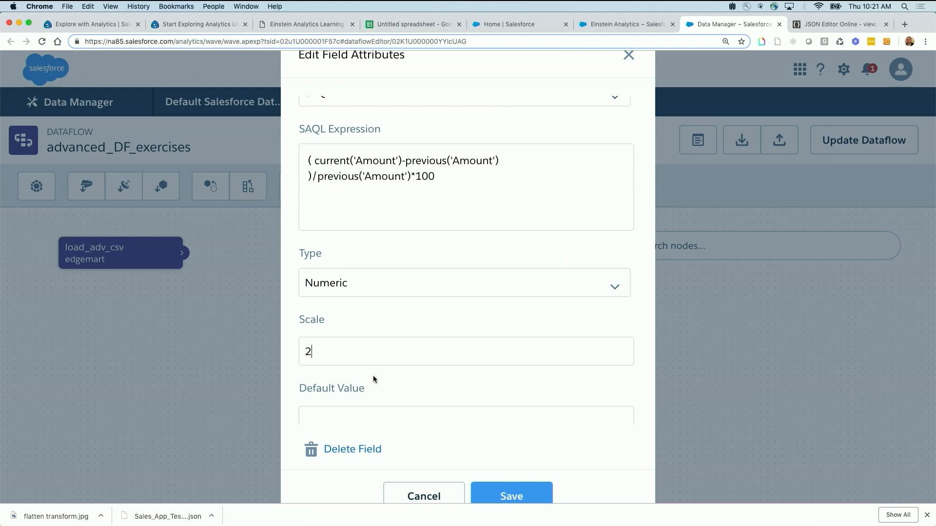
{"action": "key", "text": "BackSpace"}
{"action": "type", "text": "0"}
{"action": "scroll", "coordinate": [396, 384], "scroll_direction": "down", "scroll_amount": 1}
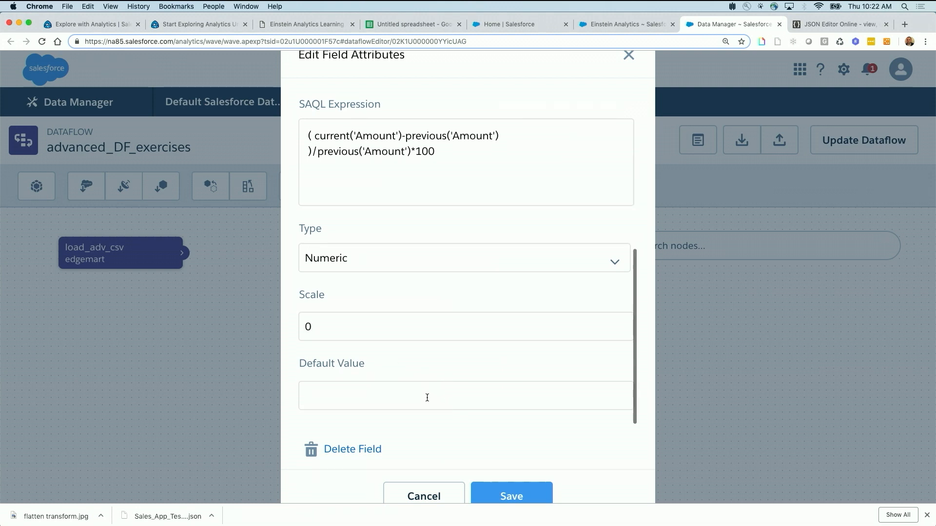
{"action": "left_click", "coordinate": [394, 401]}
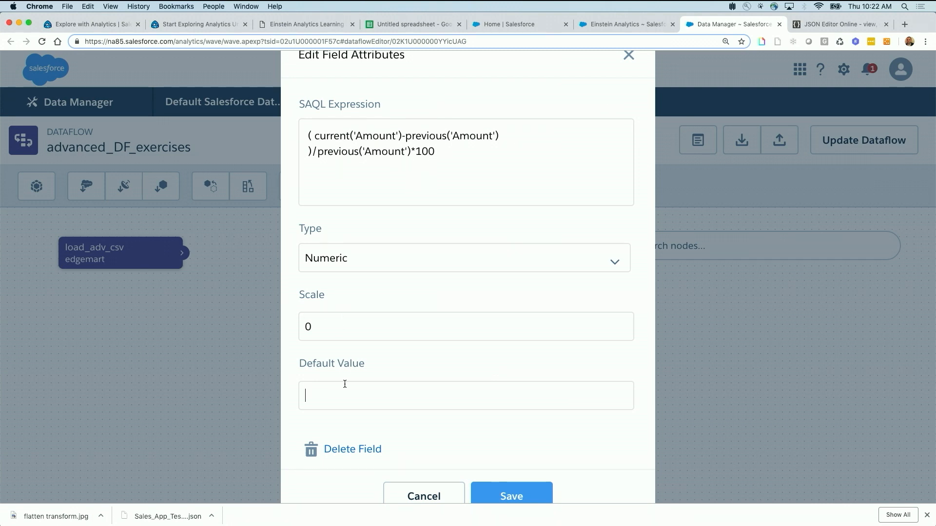
{"action": "type", "text": "0"}
{"action": "left_click", "coordinate": [504, 496]}
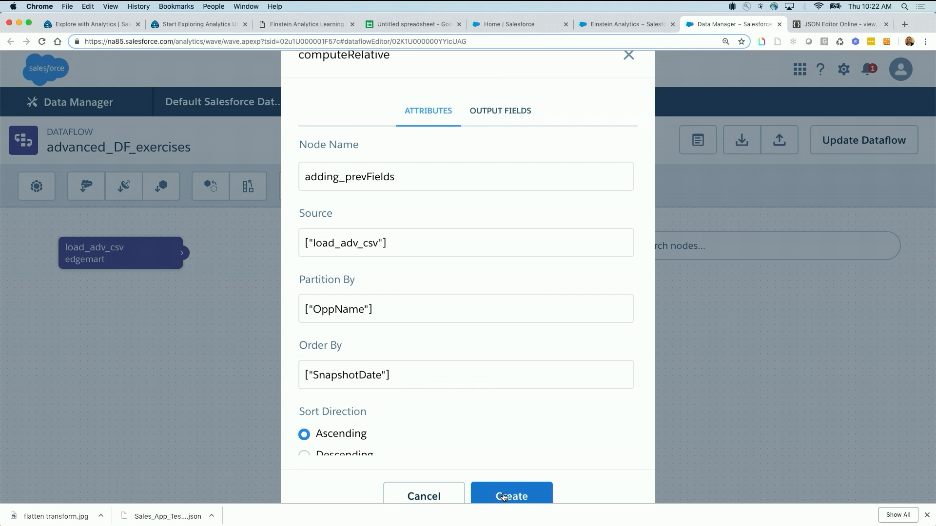
{"action": "scroll", "coordinate": [476, 436], "scroll_direction": "down", "scroll_amount": 5}
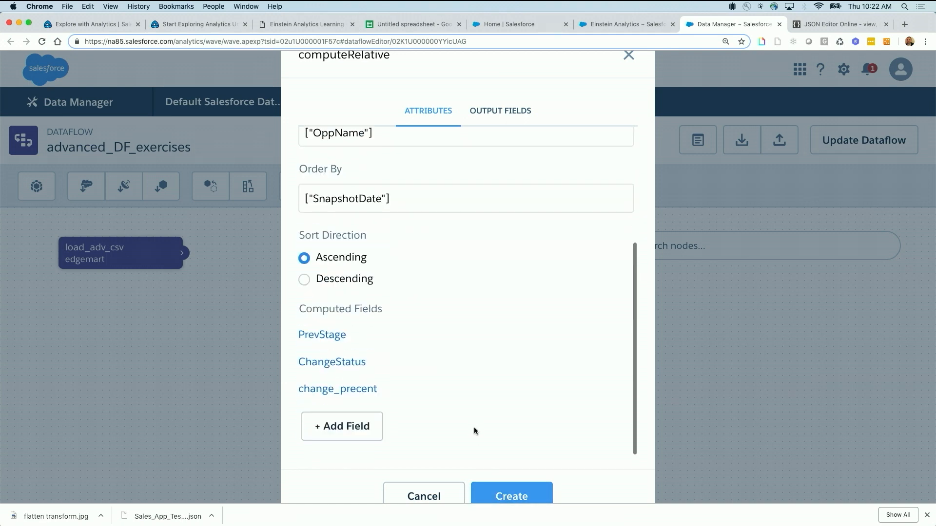
{"action": "left_click", "coordinate": [511, 496]}
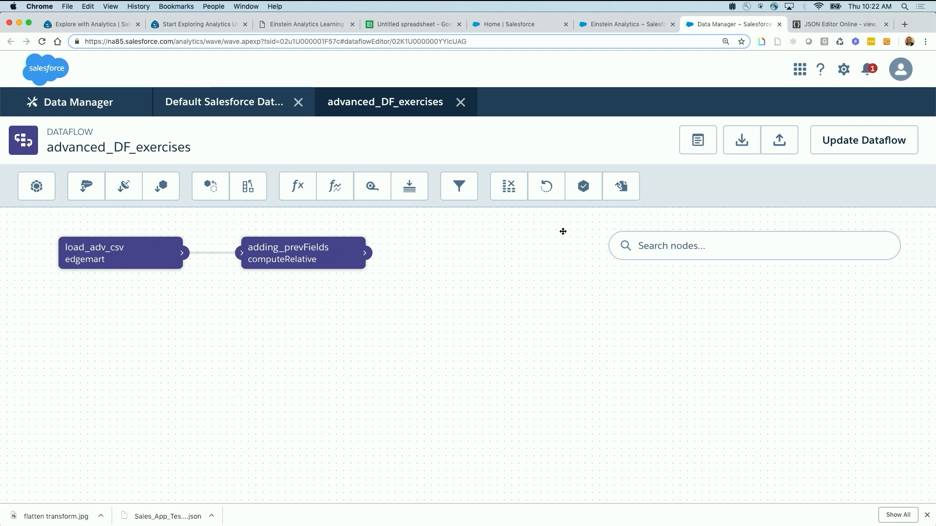
Add an sfdcRegister node named register_finalDS with adding_prevFields as its source node.
{"action": "left_click", "coordinate": [583, 187]}
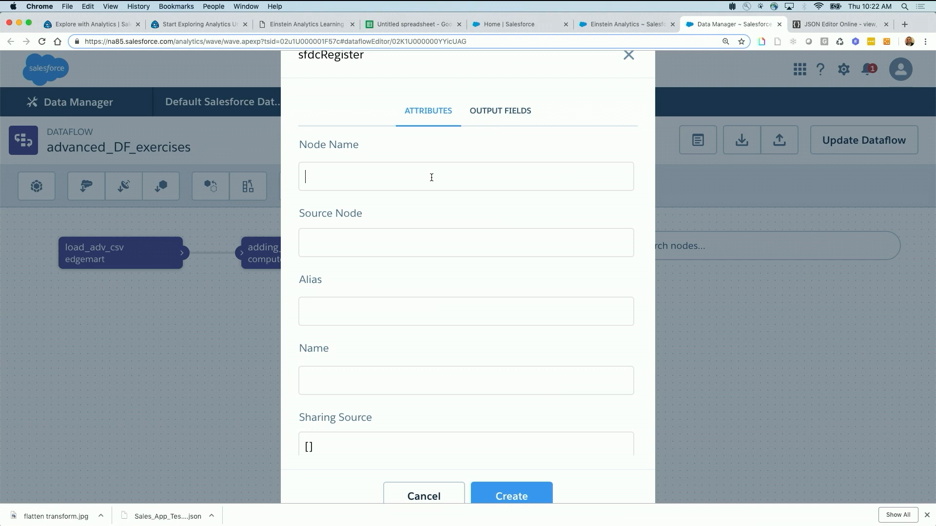
{"action": "type", "text": "register_finalDS"}
{"action": "key", "text": "super+a"}
{"action": "key", "text": "super+c"}
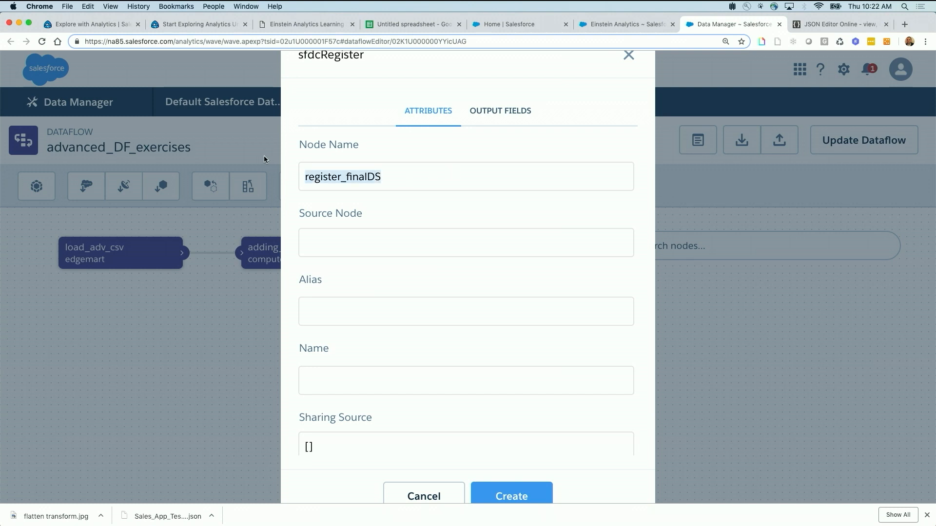
{"action": "left_click", "coordinate": [338, 252]}
{"action": "left_click", "coordinate": [348, 278]}
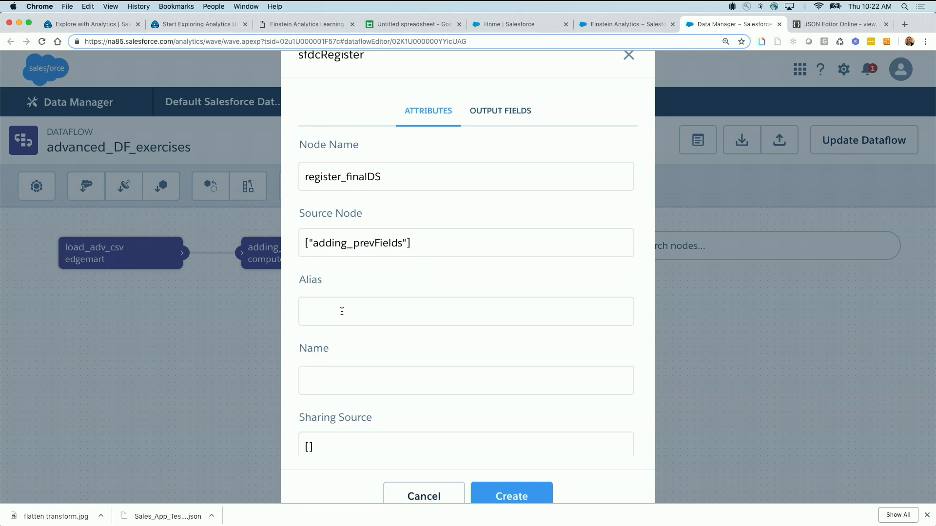
Set both the alias and the name of the registered dataset to finalDS and create the register node.
{"action": "key", "text": "super+v"}
{"action": "left_click_drag", "start_coordinate": [347, 312], "coordinate": [251, 309]}
{"action": "key", "text": "BackSpace"}
{"action": "left_click", "coordinate": [314, 385]}
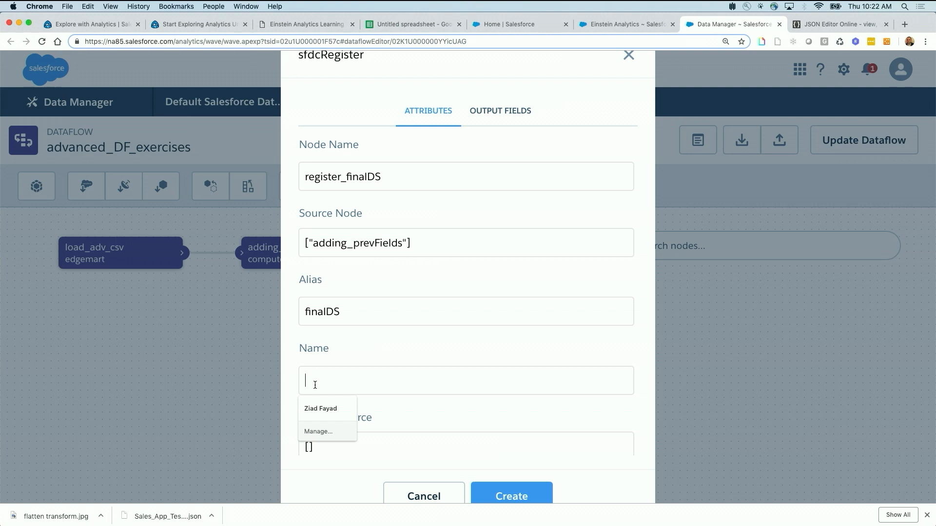
{"action": "key", "text": "super+v"}
{"action": "left_click_drag", "start_coordinate": [346, 383], "coordinate": [248, 367]}
{"action": "key", "text": "BackSpace"}
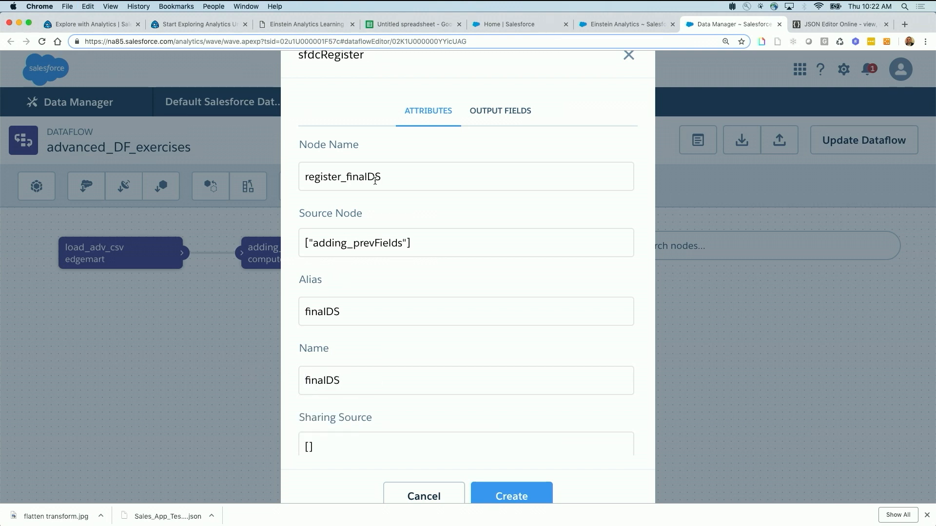
{"action": "scroll", "coordinate": [403, 330], "scroll_direction": "down", "scroll_amount": 5}
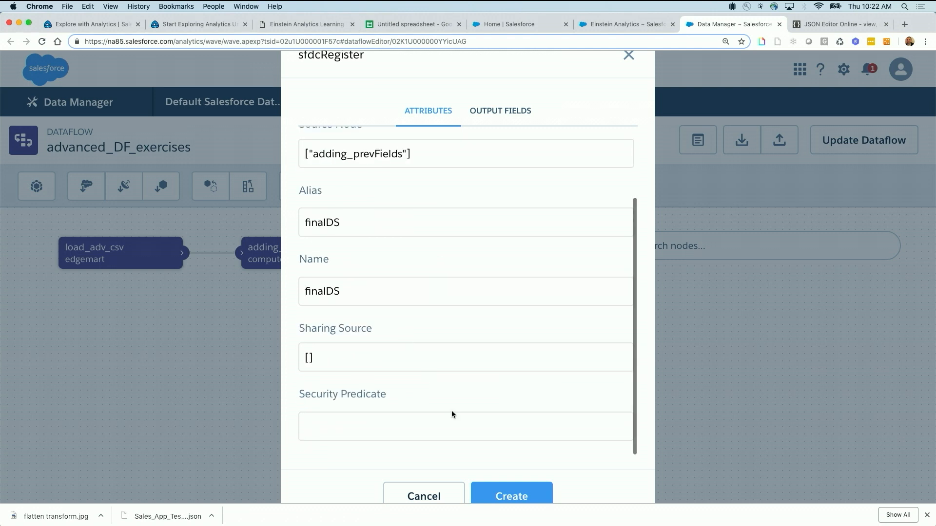
{"action": "left_click", "coordinate": [520, 496]}
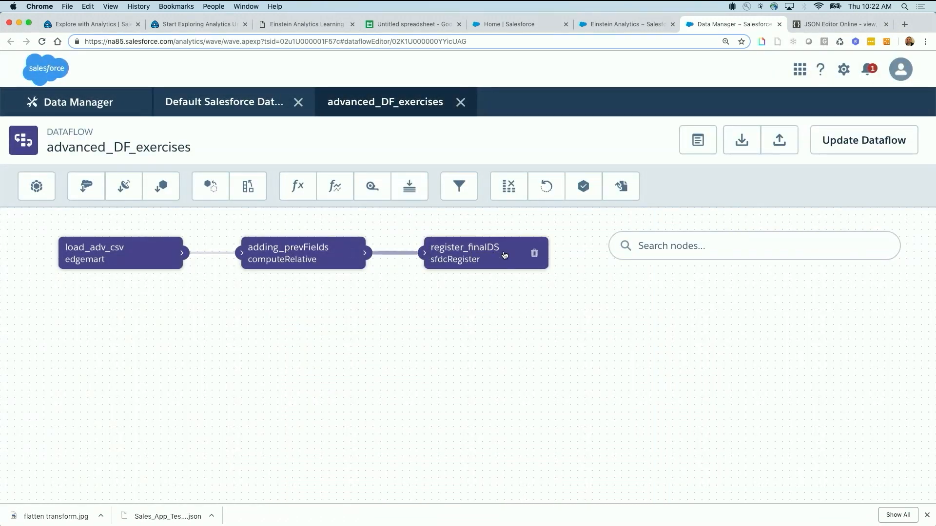
Update the advanced_DF_exercises dataflow, overwriting its current version.
{"action": "left_click", "coordinate": [830, 145]}
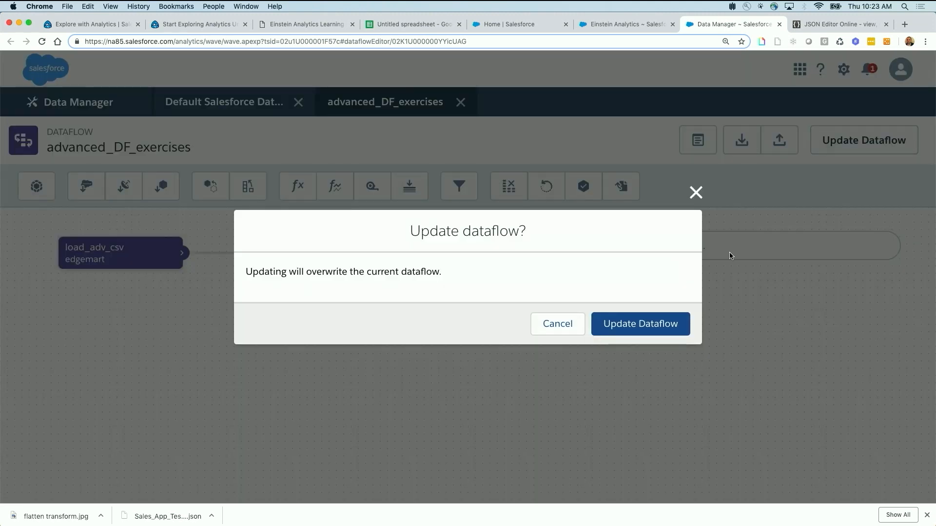
{"action": "left_click", "coordinate": [631, 332]}
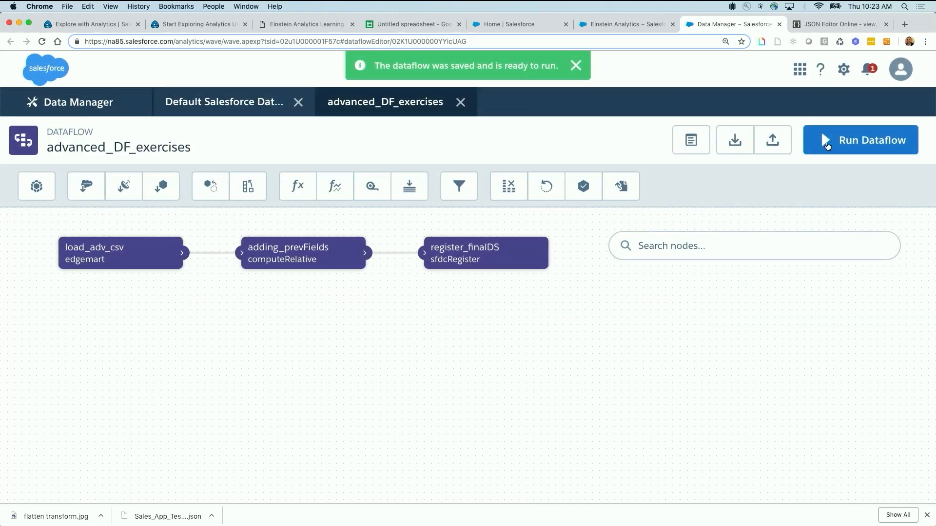